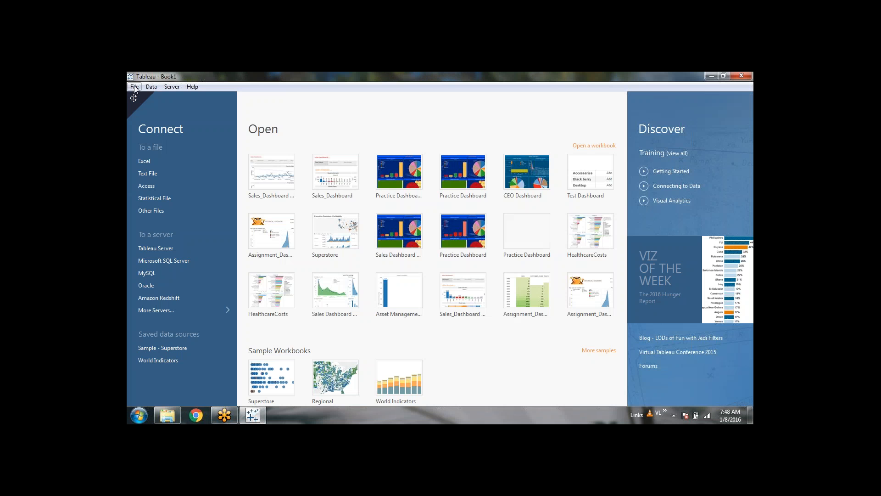
# Step: Set Tableau's repository location to the pasted Sales_Dashboard folder path via File > Repository Location
pyautogui.click(135, 87)
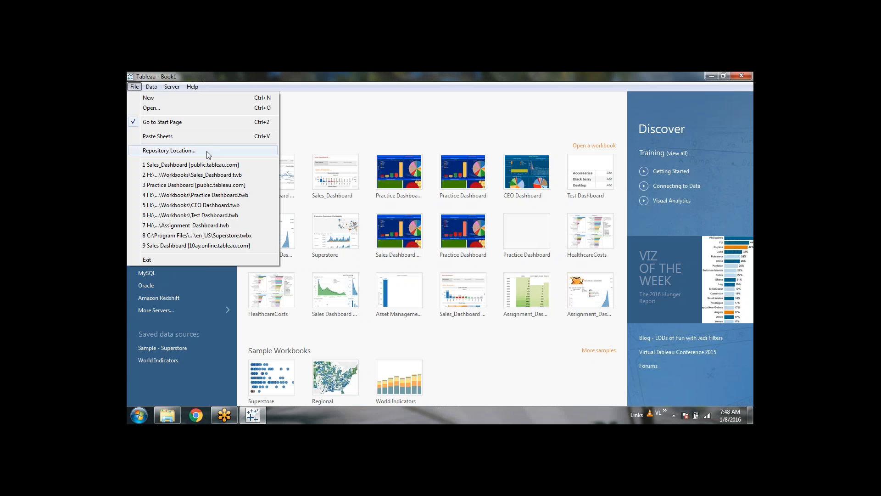
pyautogui.click(452, 103)
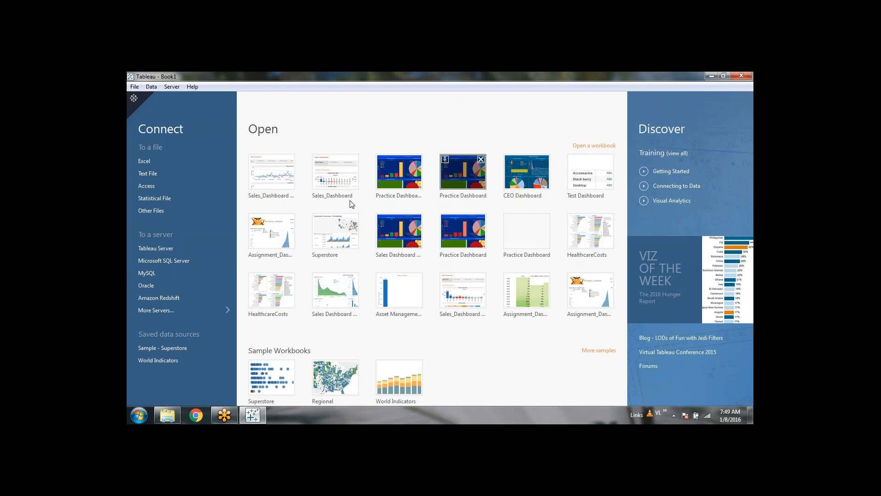
pyautogui.click(129, 87)
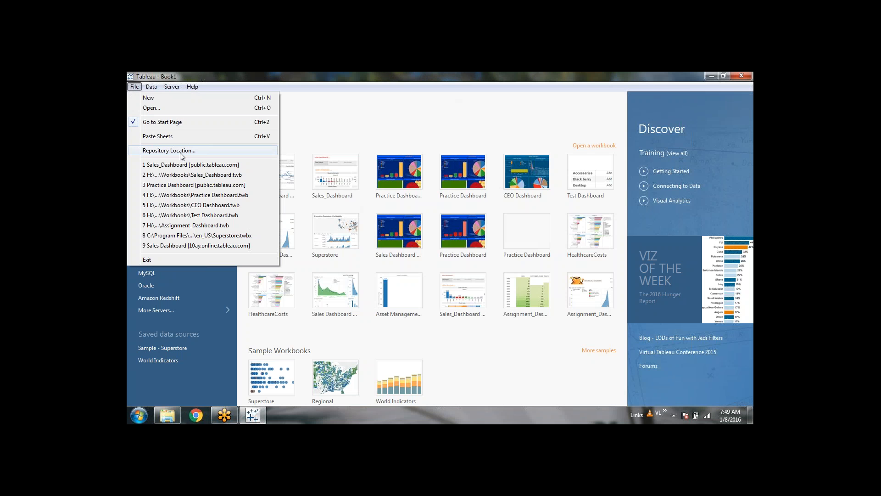
pyautogui.click(182, 156)
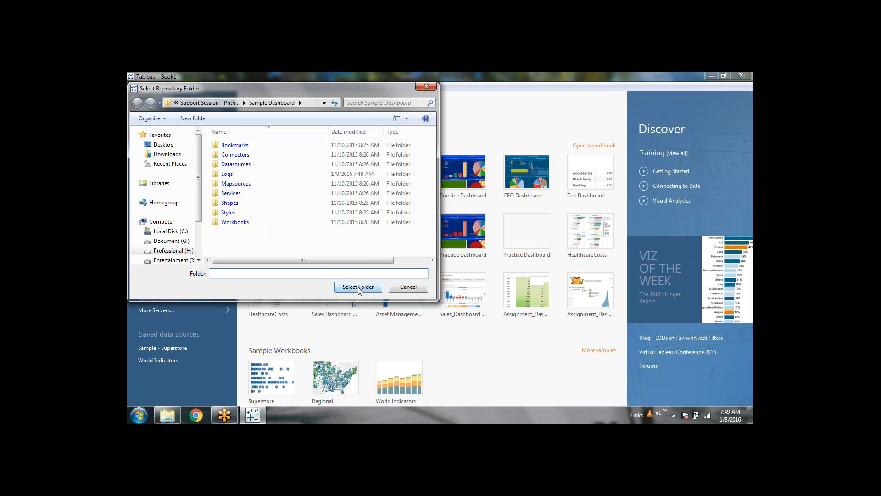
pyautogui.hotkey('ctrl', 'v')
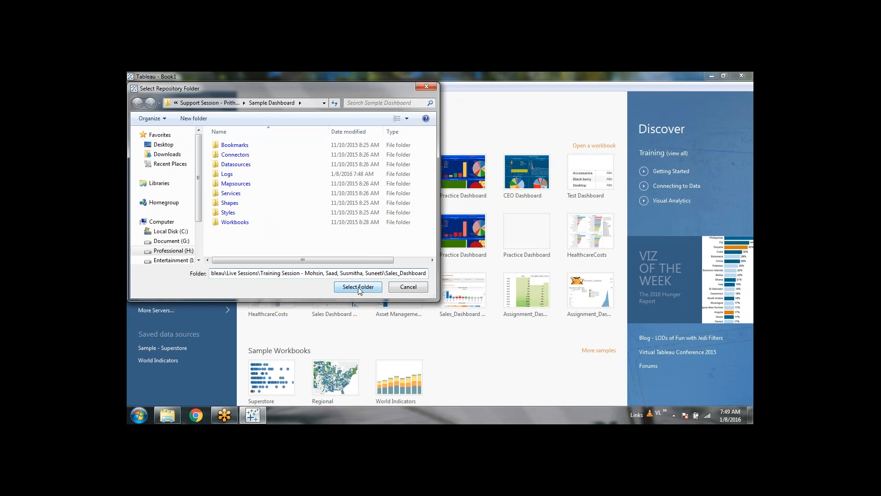
pyautogui.click(358, 287)
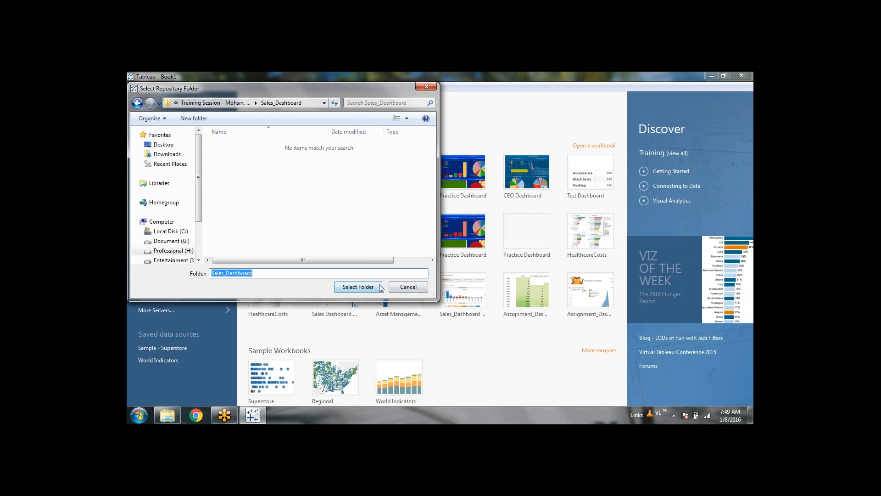
pyautogui.click(368, 288)
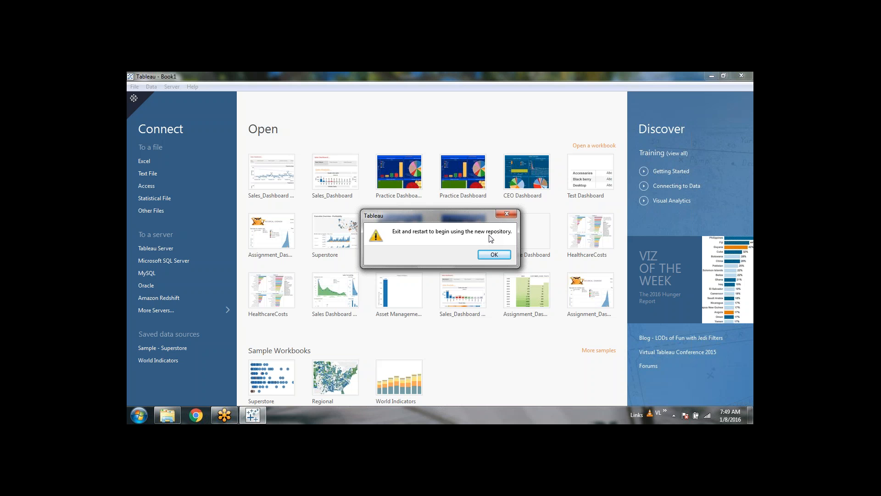
pyautogui.click(167, 415)
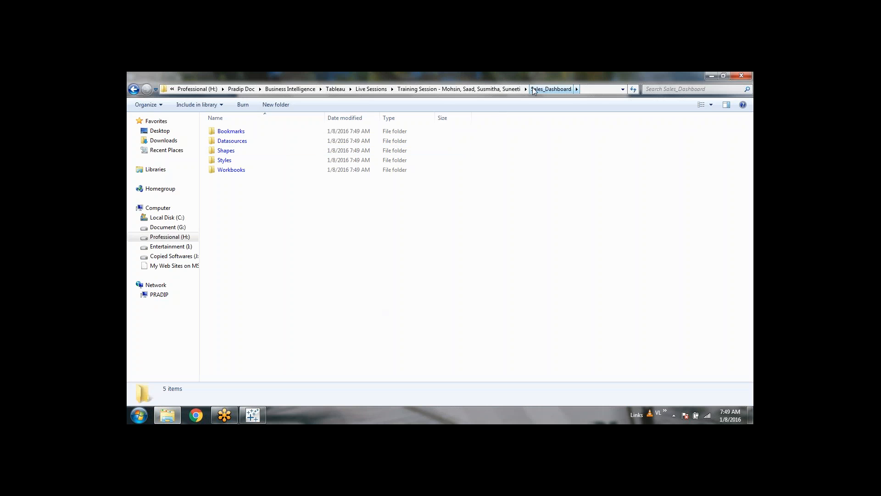
pyautogui.click(259, 418)
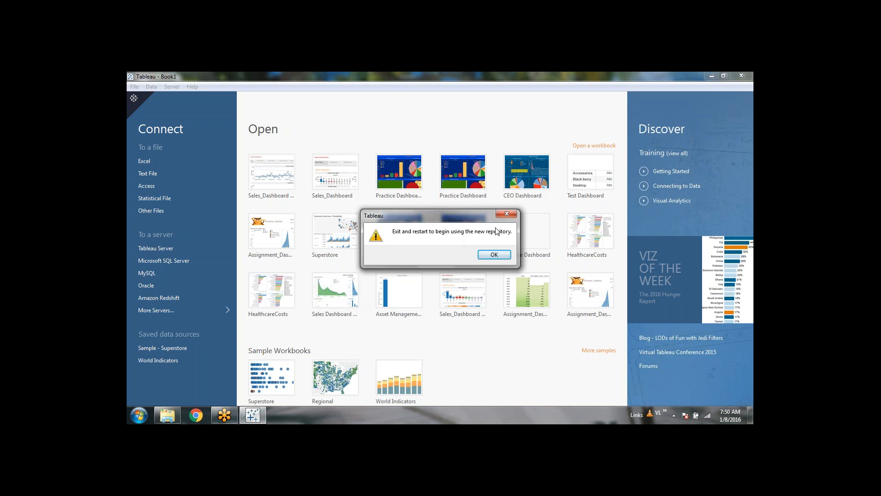
# Step: Acknowledge the restart notice and switch to the Sales_Dashboard folder in Explorer
pyautogui.click(491, 255)
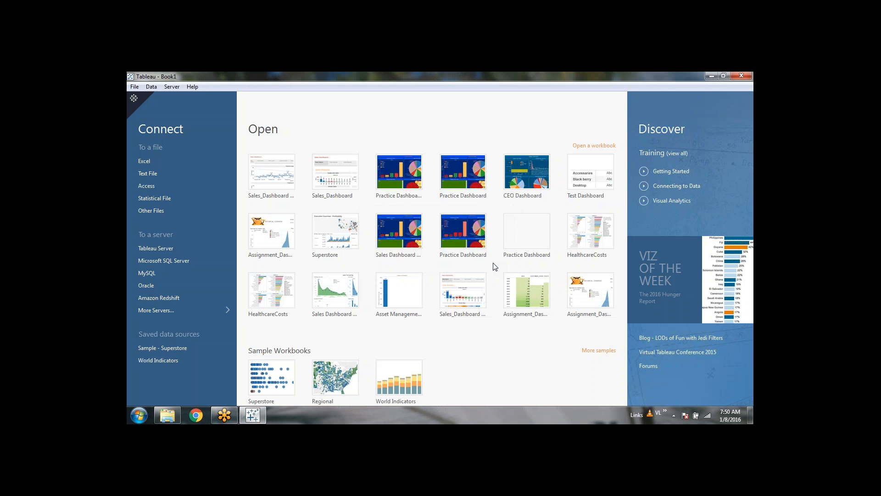
pyautogui.click(167, 416)
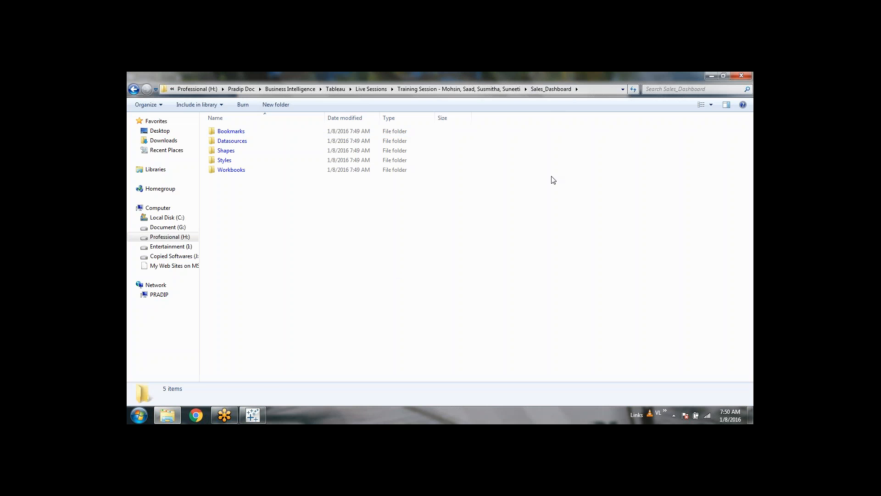
pyautogui.moveTo(510, 220); pyautogui.dragTo(216, 124)
pyautogui.click(509, 246)
pyautogui.moveTo(253, 414)
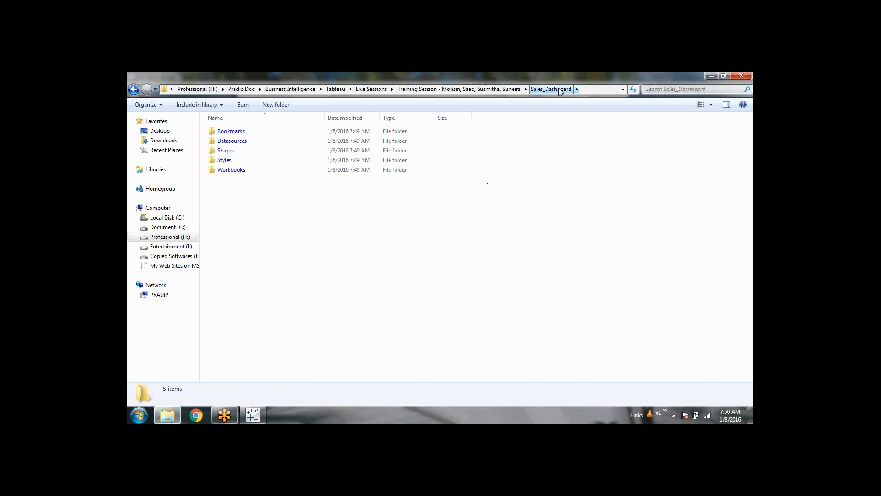
pyautogui.moveTo(543, 269); pyautogui.dragTo(171, 123)
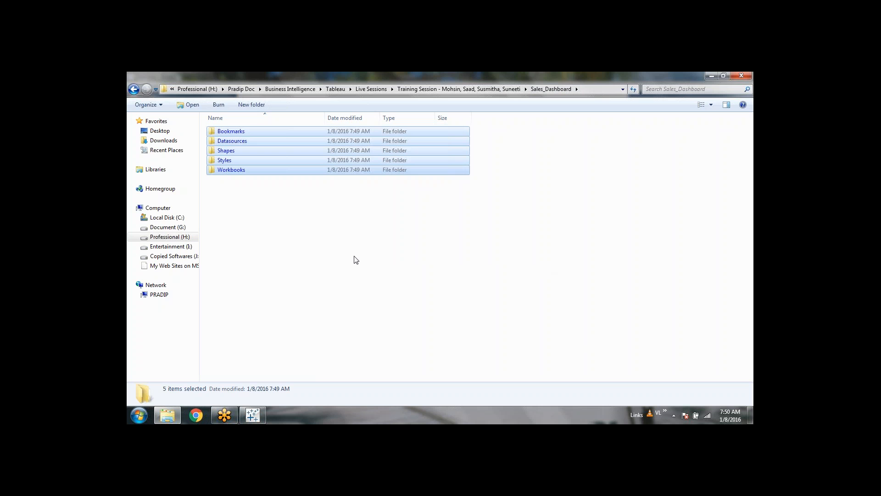
pyautogui.click(356, 260)
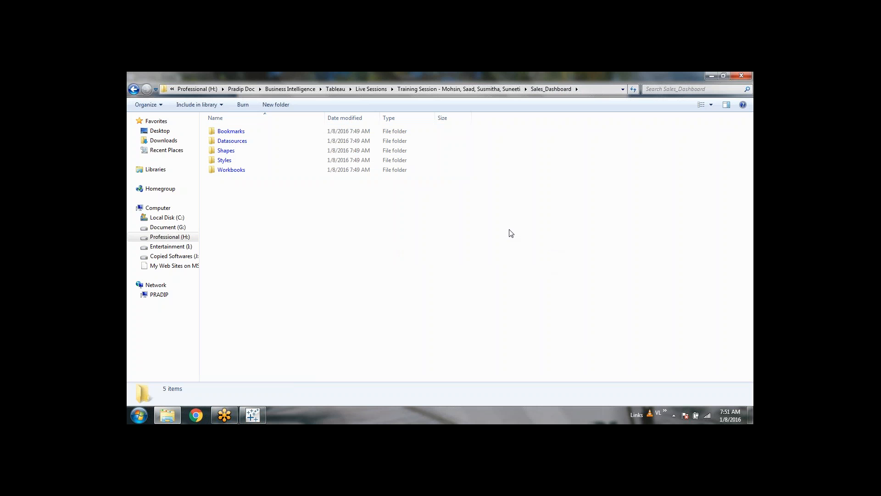
pyautogui.moveTo(521, 233); pyautogui.dragTo(220, 123)
pyautogui.click(337, 247)
pyautogui.click(277, 172)
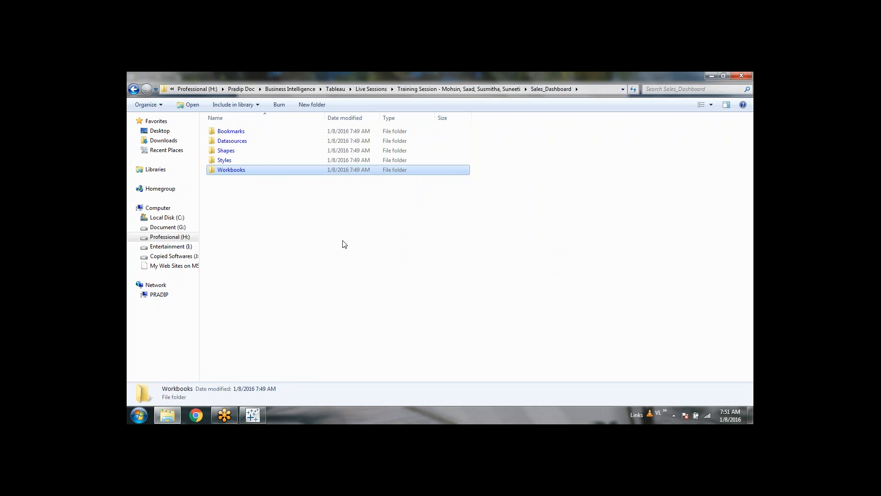
pyautogui.click(283, 252)
pyautogui.click(255, 172)
# Step: Browse the Workbooks and Styles folders (three .tss files), then return to Sales_Dashboard and select Shapes
pyautogui.doubleClick(232, 171)
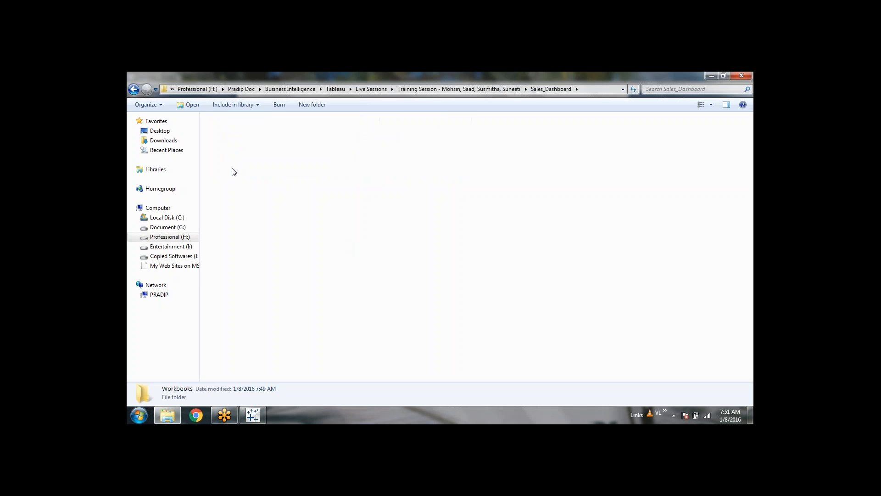
pyautogui.press('BackSpace')
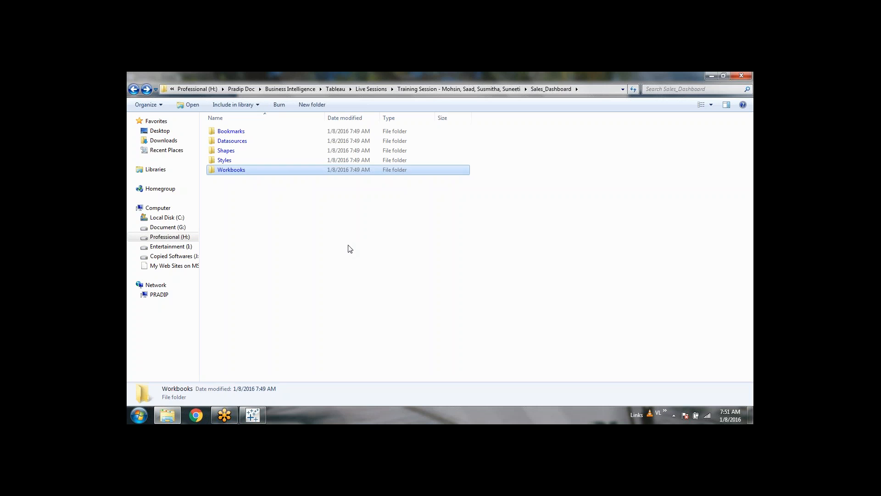
pyautogui.click(351, 248)
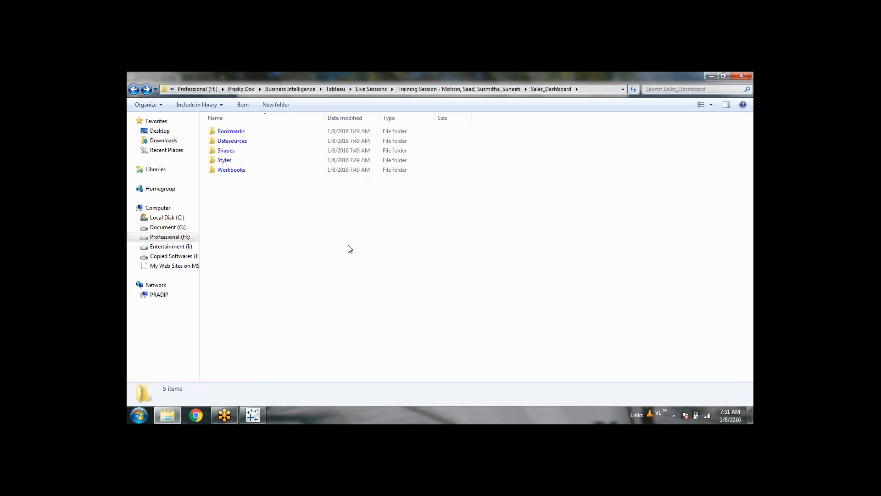
pyautogui.click(240, 165)
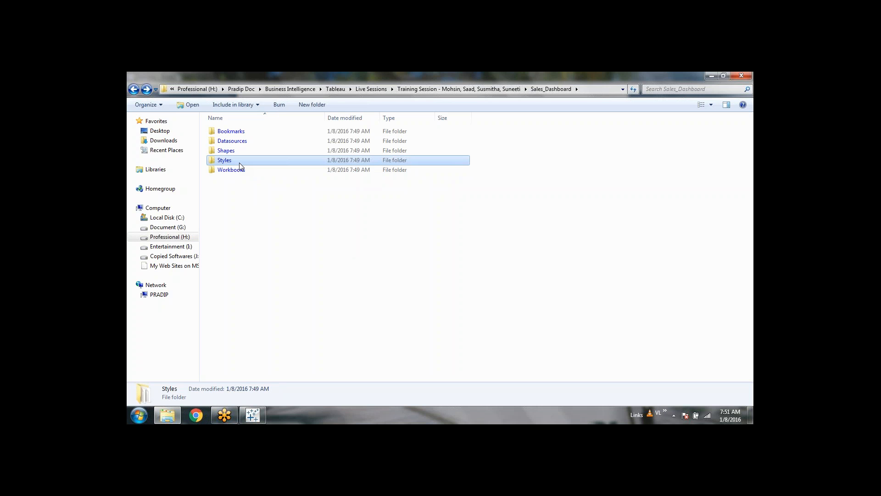
pyautogui.doubleClick(239, 164)
pyautogui.moveTo(331, 236); pyautogui.dragTo(203, 123)
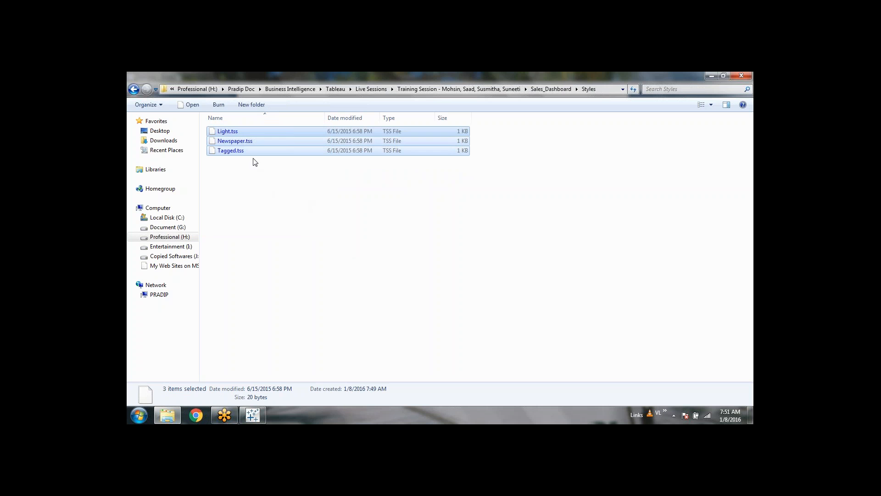
pyautogui.click(320, 232)
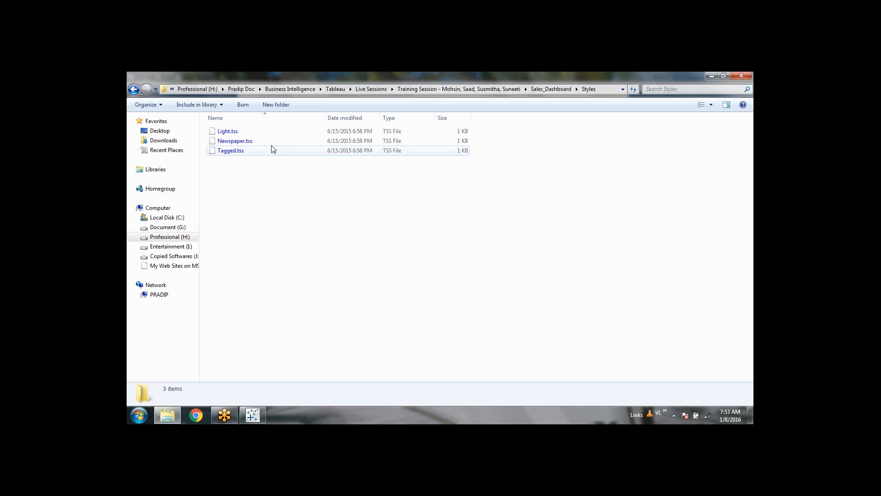
pyautogui.press('BackSpace')
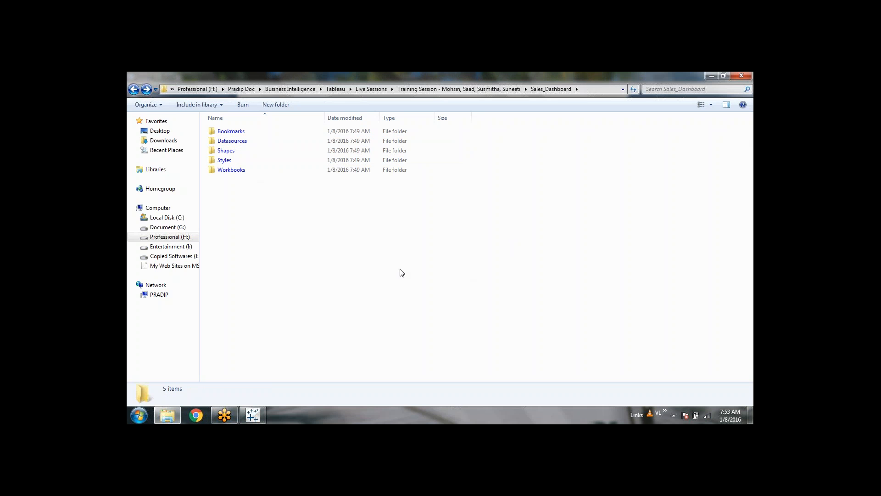
pyautogui.click(238, 154)
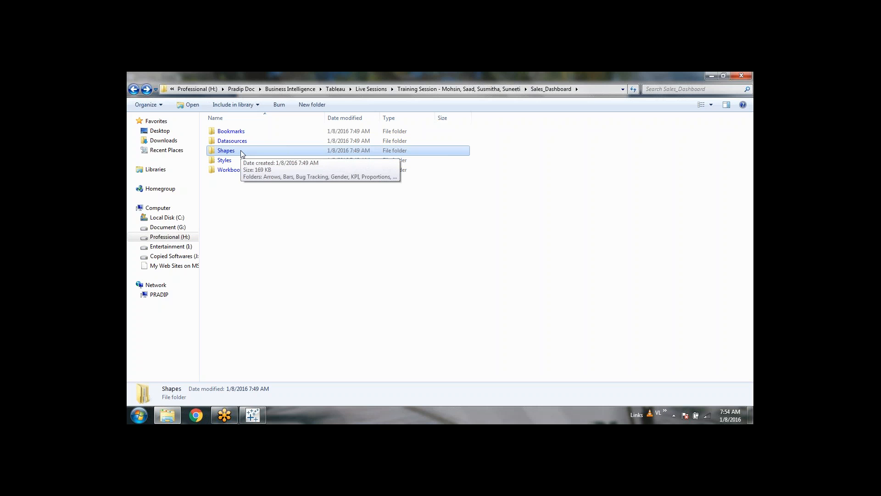
pyautogui.doubleClick(242, 153)
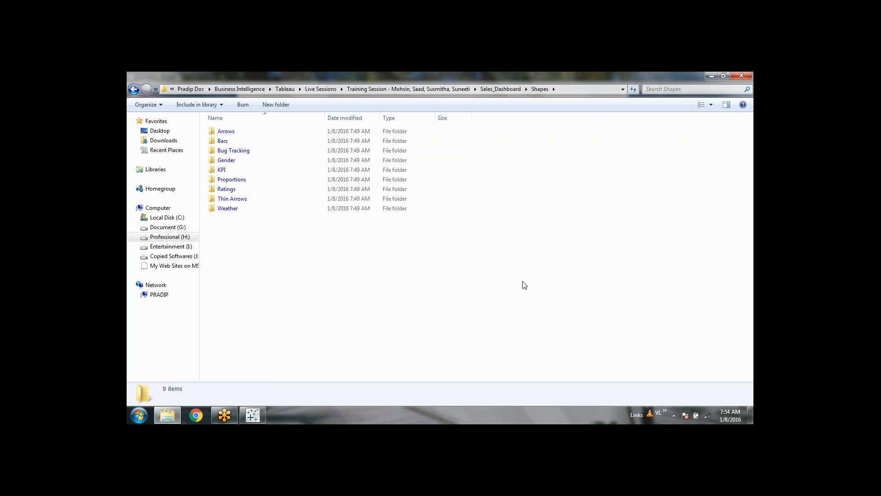
pyautogui.moveTo(524, 281); pyautogui.dragTo(207, 123)
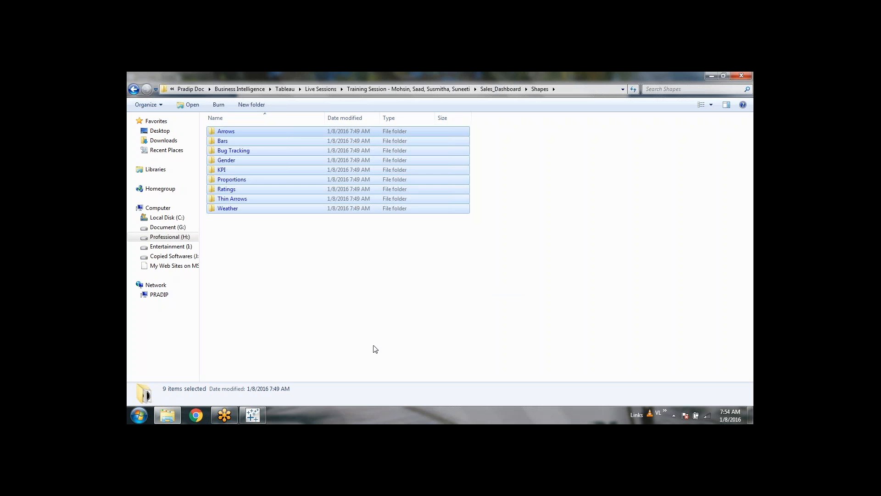
pyautogui.click(374, 347)
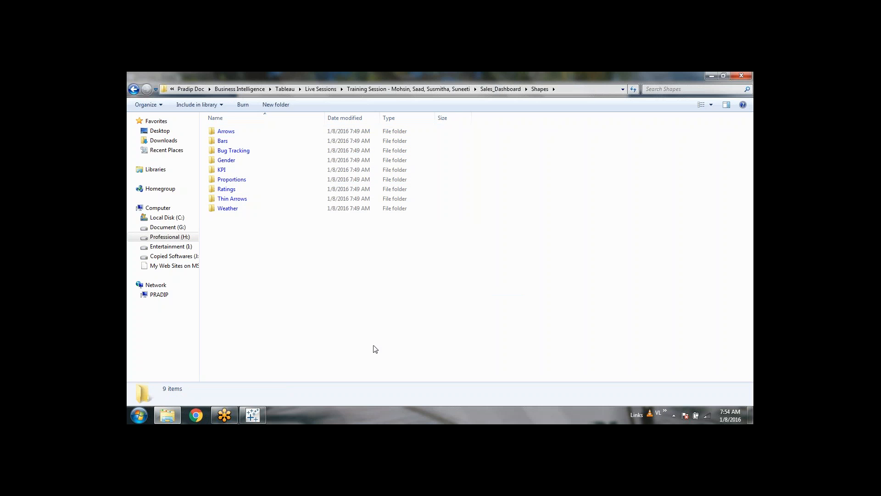
pyautogui.doubleClick(222, 132)
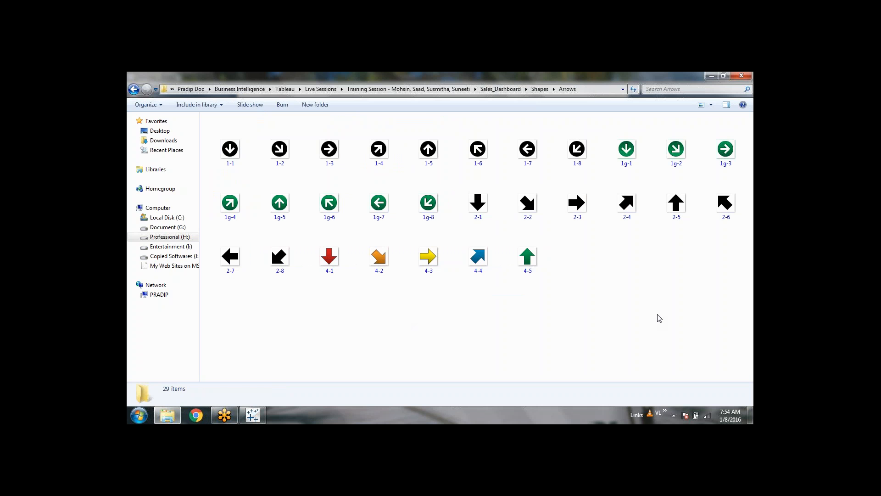
pyautogui.press('BackSpace')
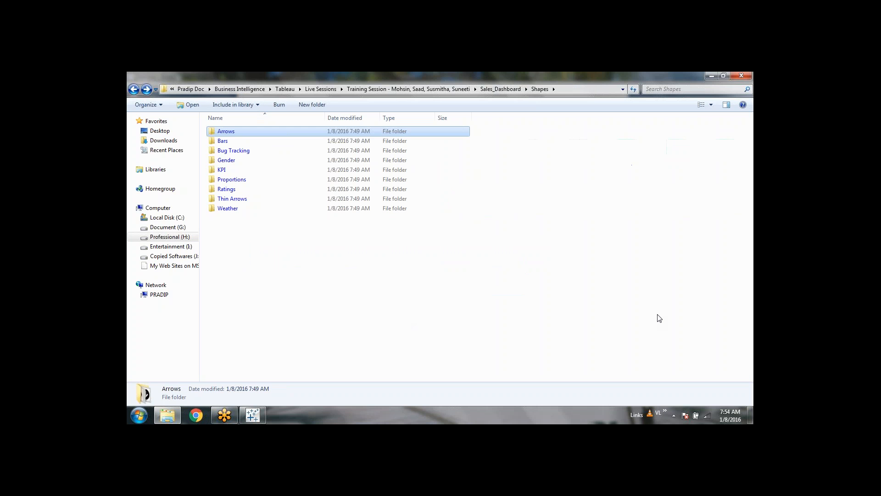
pyautogui.doubleClick(256, 142)
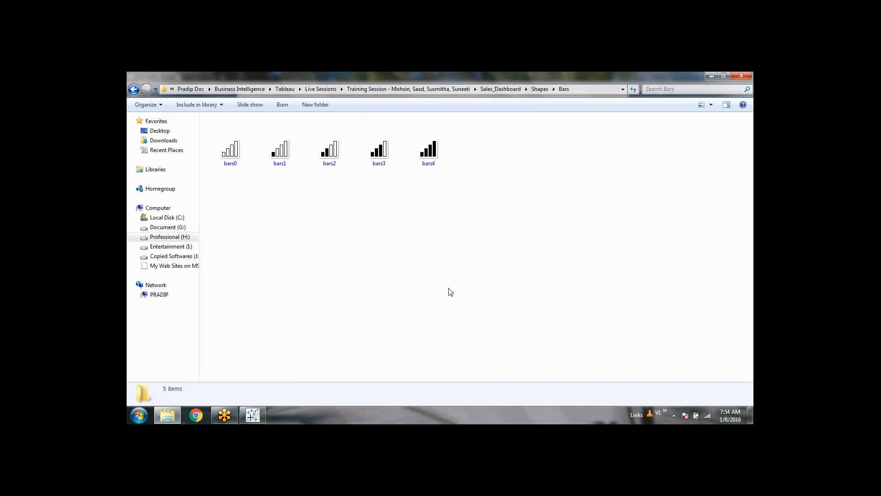
pyautogui.press('BackSpace')
pyautogui.press('Down')
pyautogui.press('Return')
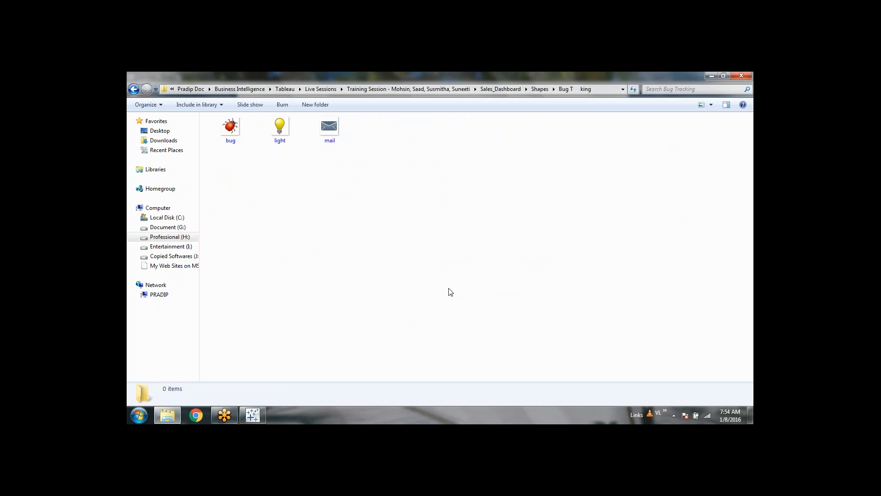
pyautogui.press('BackSpace')
pyautogui.press('Down')
pyautogui.press('Return')
pyautogui.press('BackSpace')
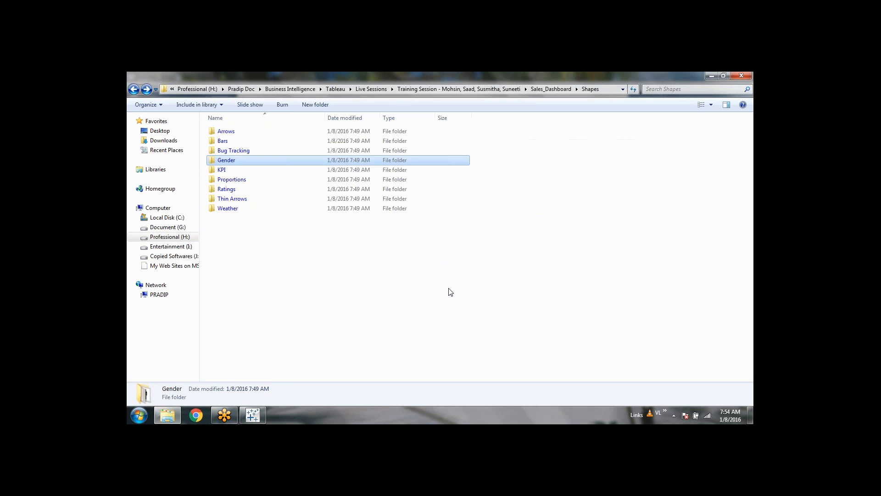
pyautogui.press('Down')
pyautogui.press('Return')
pyautogui.press('BackSpace')
pyautogui.press('Down')
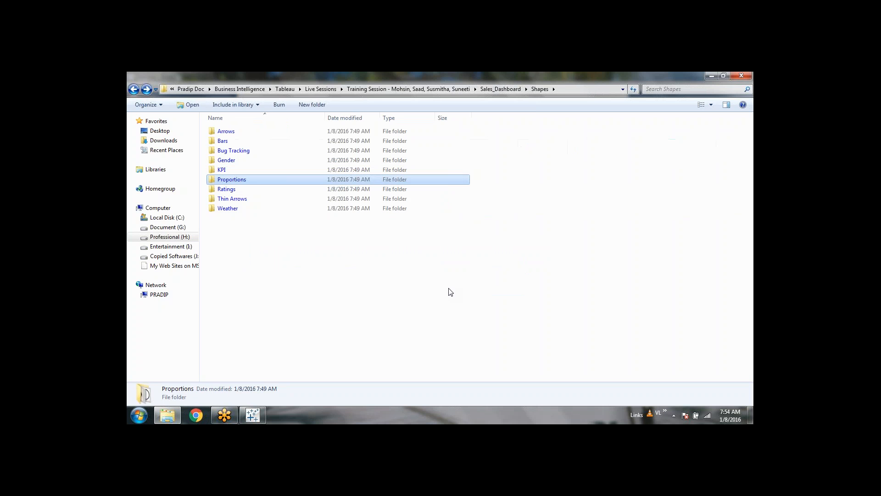
pyautogui.press('Return')
pyautogui.press('BackSpace')
pyautogui.press('Down')
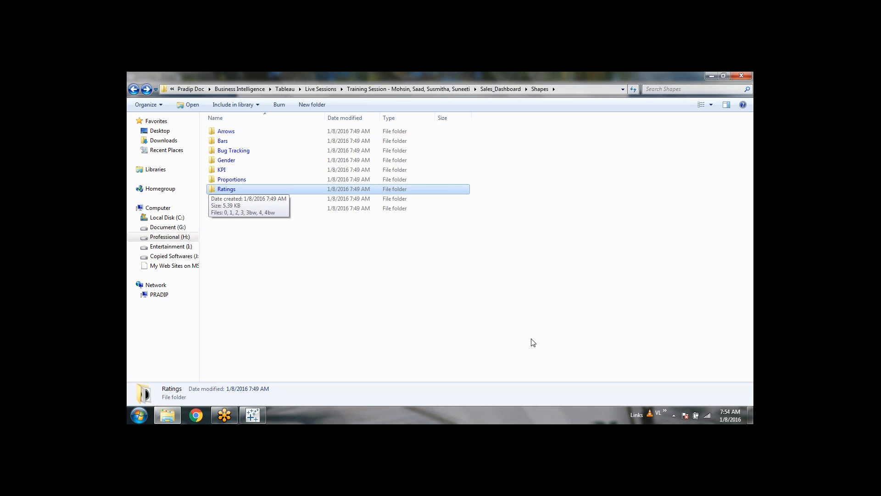
pyautogui.press('BackSpace')
pyautogui.click(394, 244)
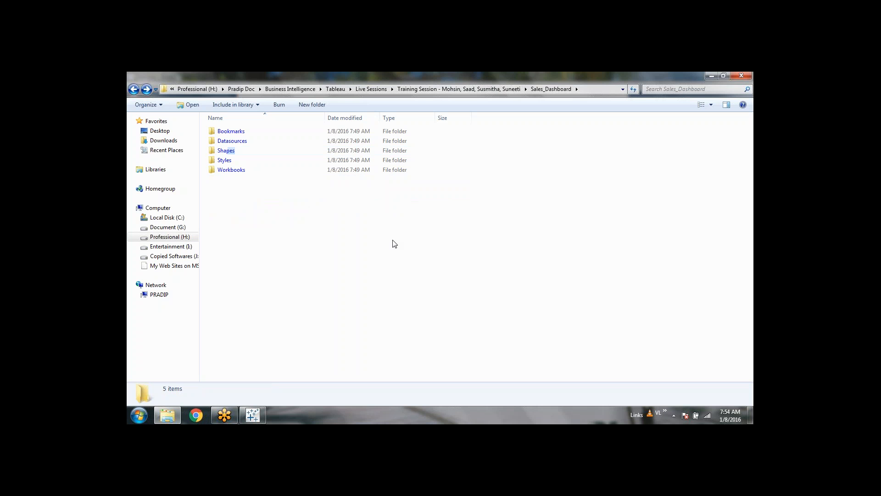
# Step: Open the Datasources and Bookmarks folders in turn to confirm each is empty
pyautogui.doubleClick(254, 145)
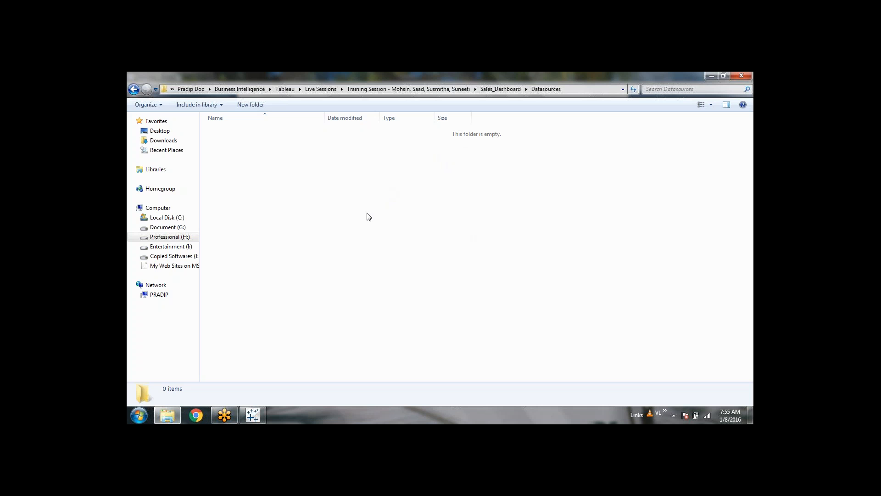
pyautogui.press('BackSpace')
pyautogui.click(369, 215)
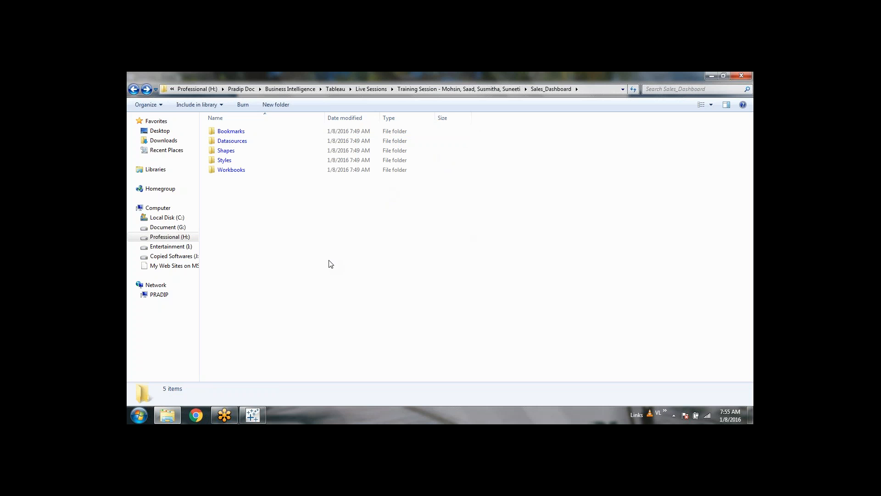
pyautogui.doubleClick(288, 129)
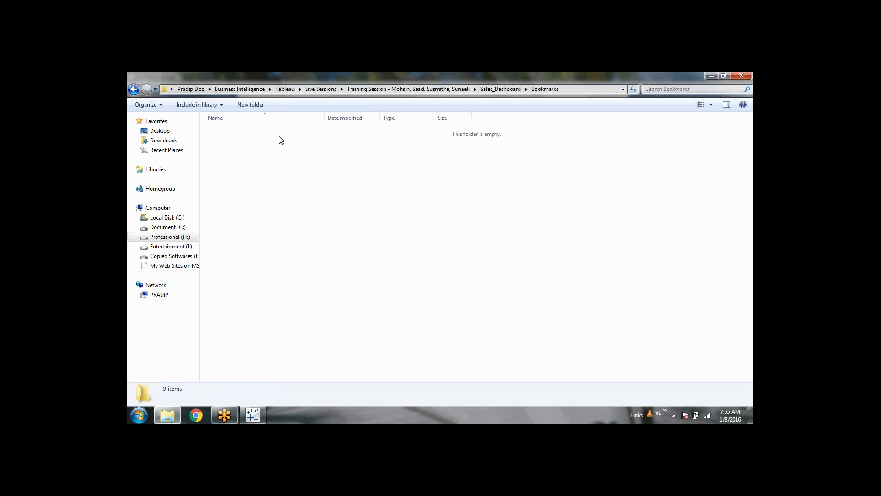
pyautogui.press('BackSpace')
pyautogui.click(398, 265)
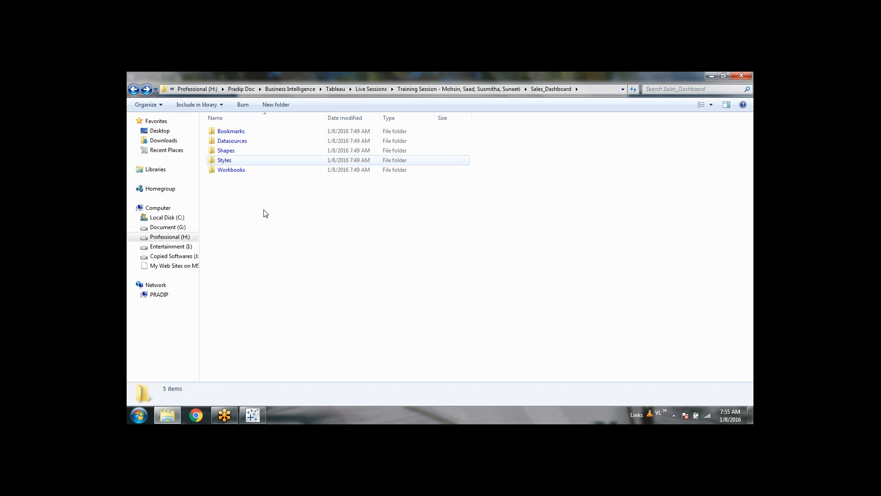
# Step: Select Bookmarks, then Datasources, Shapes, Styles and Workbooks, and bring Tableau's start page forward
pyautogui.click(259, 130)
pyautogui.click(402, 276)
pyautogui.moveTo(426, 266); pyautogui.dragTo(201, 138)
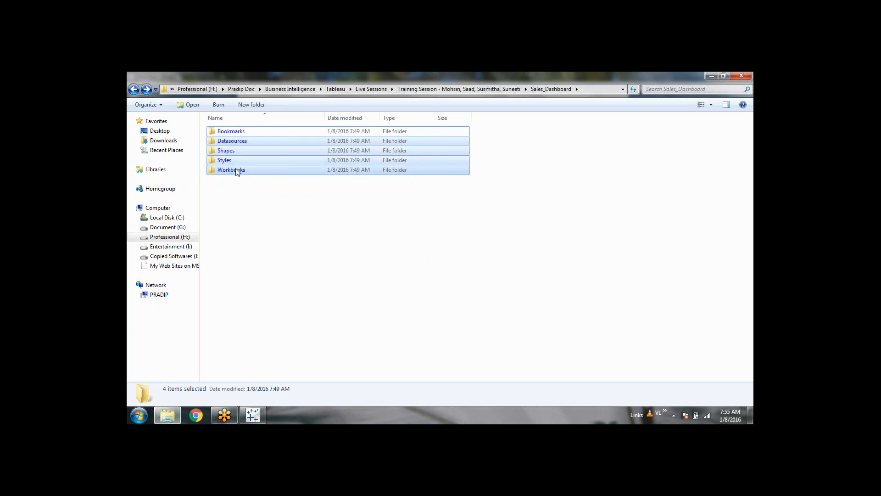
pyautogui.click(476, 207)
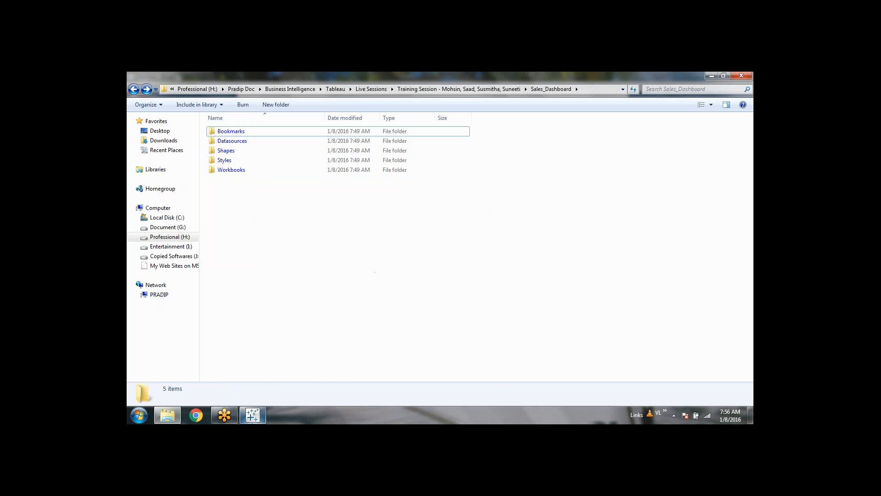
pyautogui.click(255, 415)
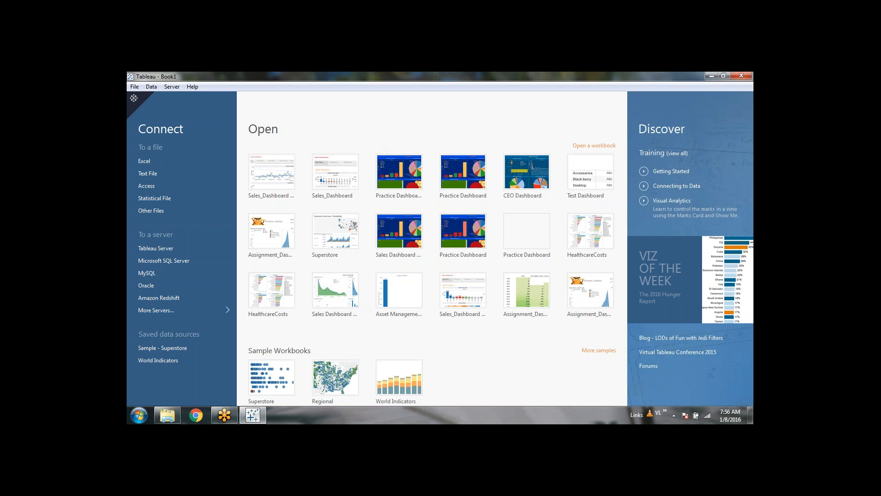
pyautogui.click(748, 136)
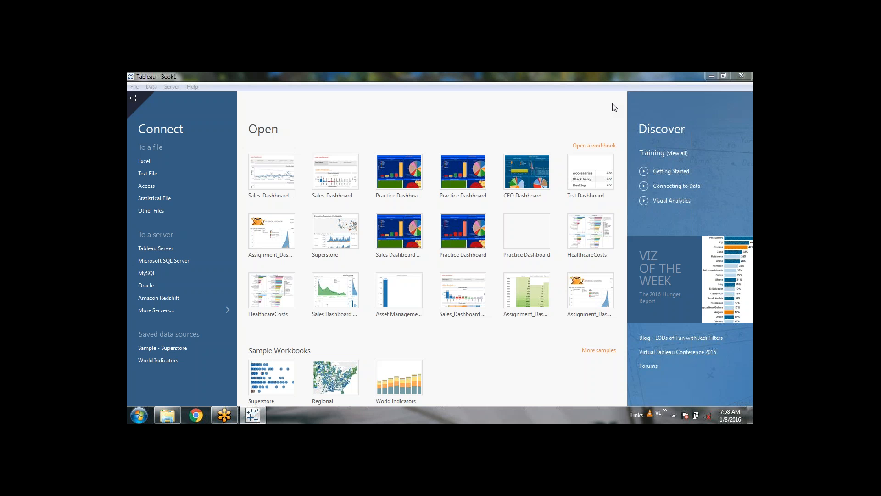
pyautogui.click(740, 95)
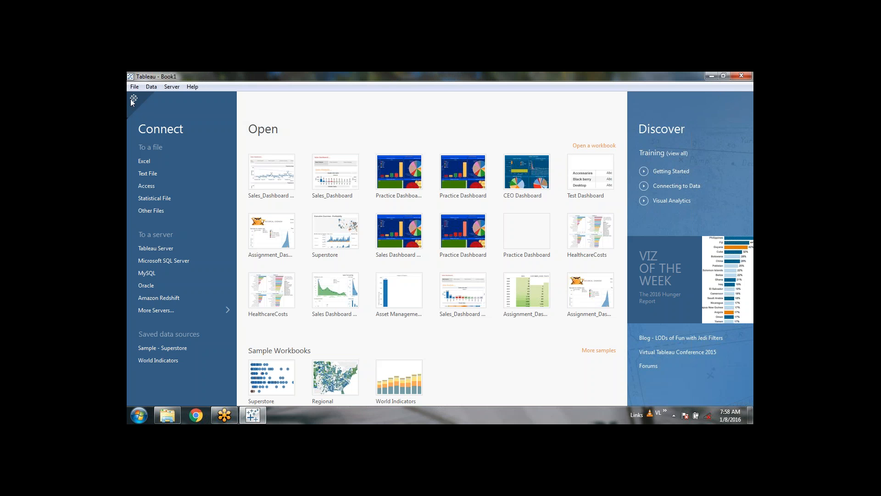
pyautogui.click(720, 242)
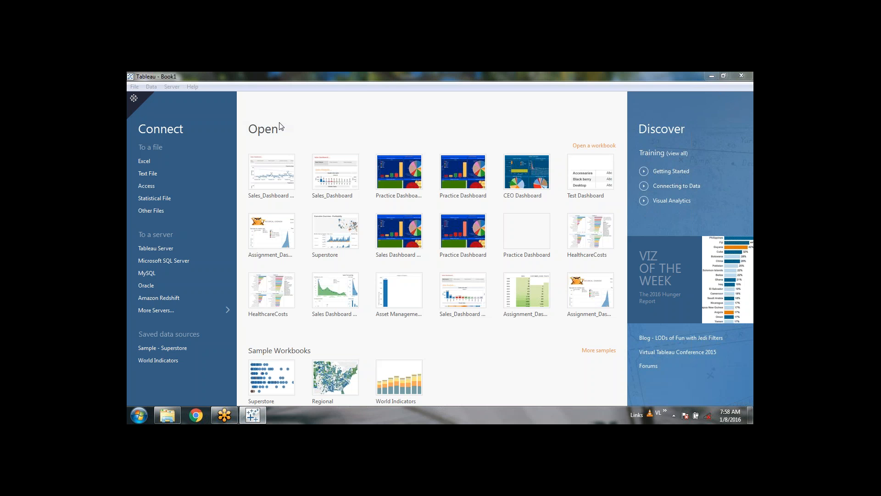
# Step: Go from the start page to Sheet 1, back to the start page, then Sheet 1 again
pyautogui.click(134, 99)
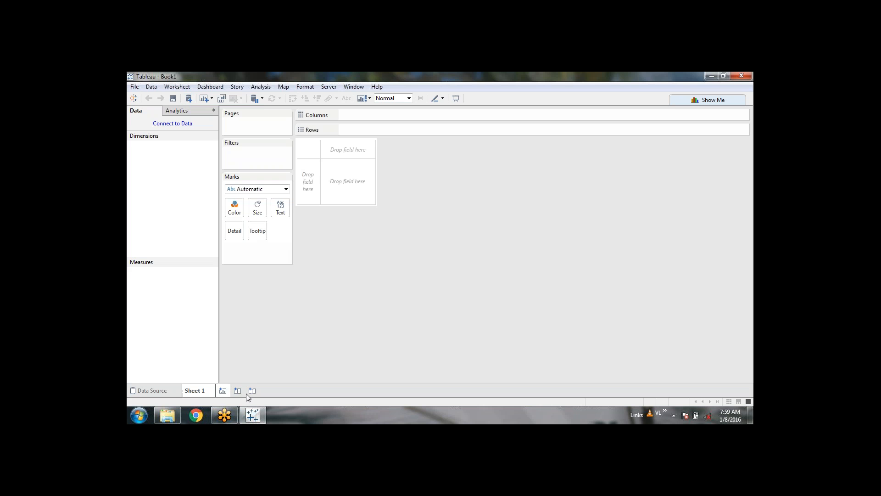
pyautogui.click(150, 391)
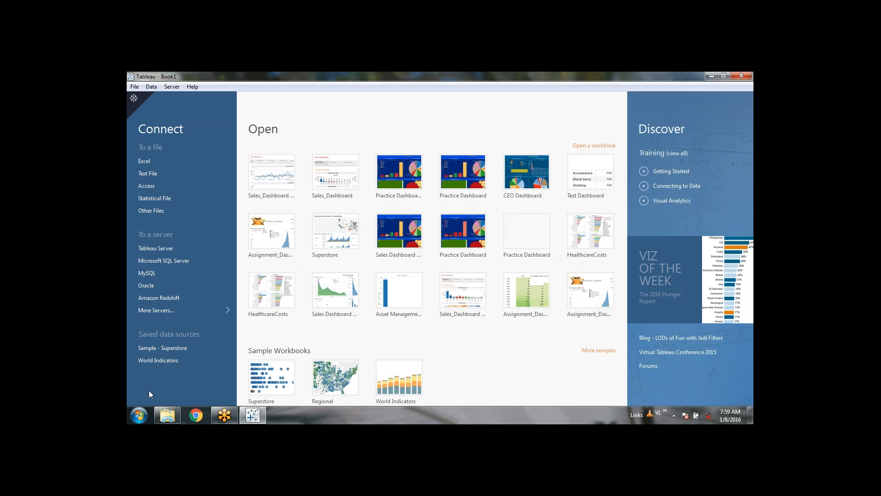
pyautogui.click(134, 100)
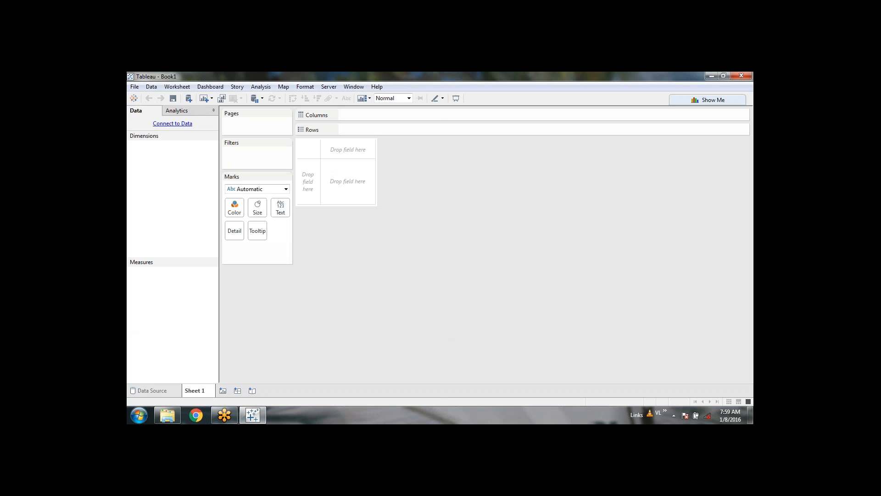
pyautogui.click(188, 97)
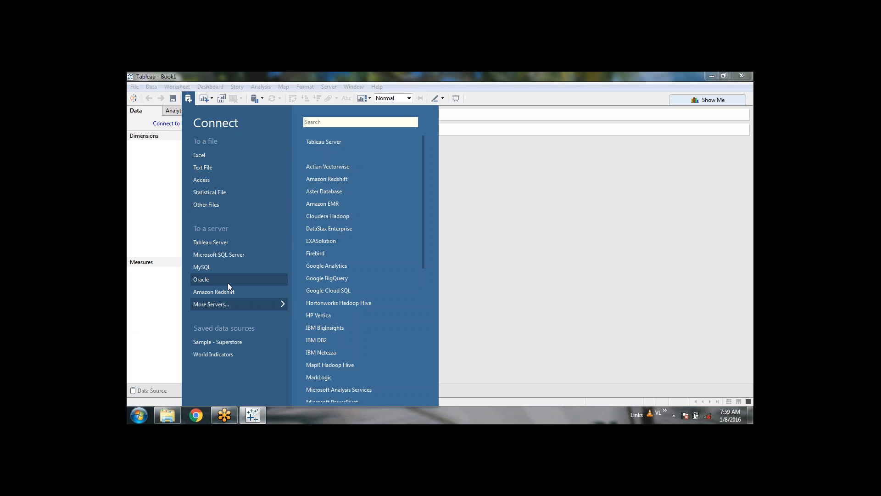
# Step: Close and reopen the New Data Source connection options to show the More Servers list
pyautogui.click(745, 136)
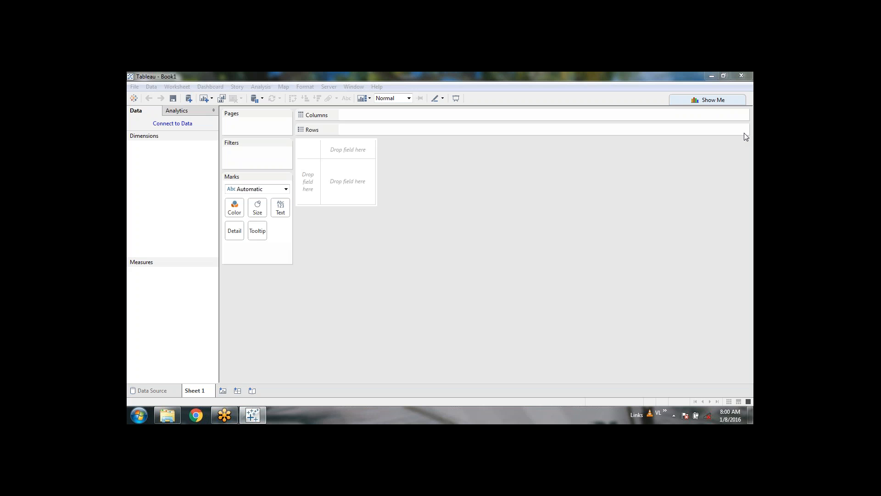
pyautogui.click(189, 98)
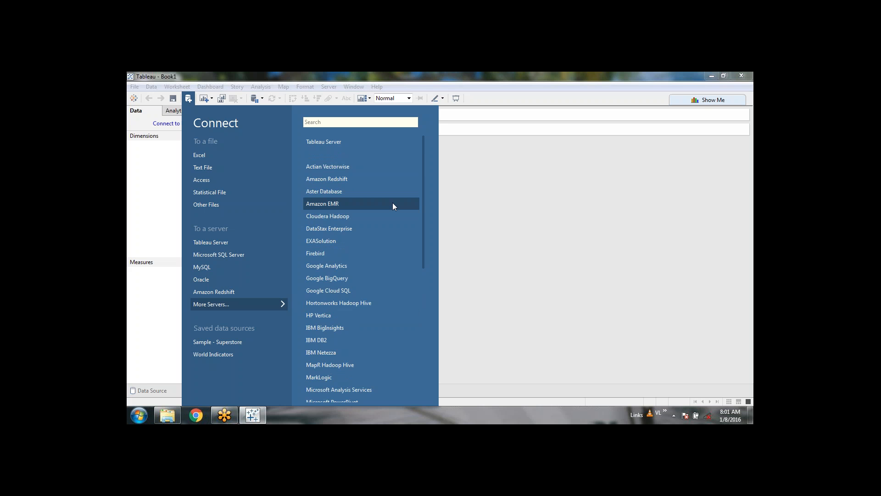
# Step: Scroll through the More Servers connectors, from Google Cloud SQL to SAP HANA, then dismiss the list unchosen
pyautogui.scroll(-1, 392, 207)
pyautogui.scroll(-5, 392, 203)
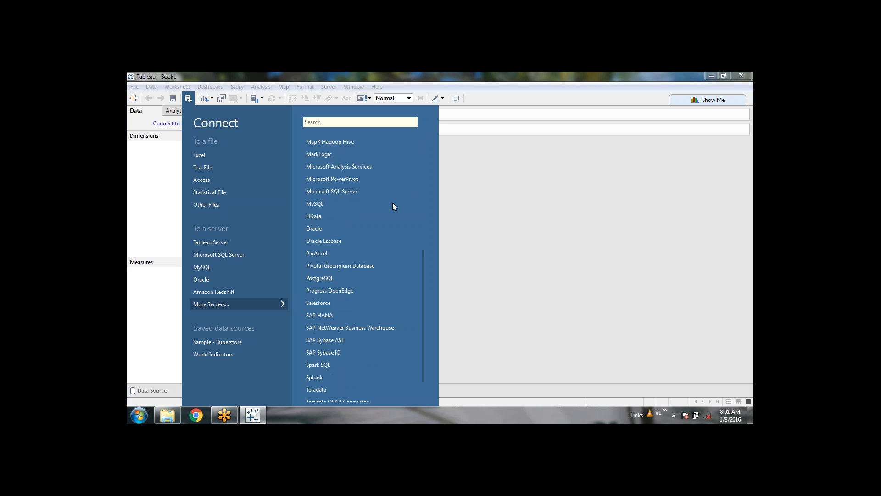
pyautogui.scroll(-1, 393, 205)
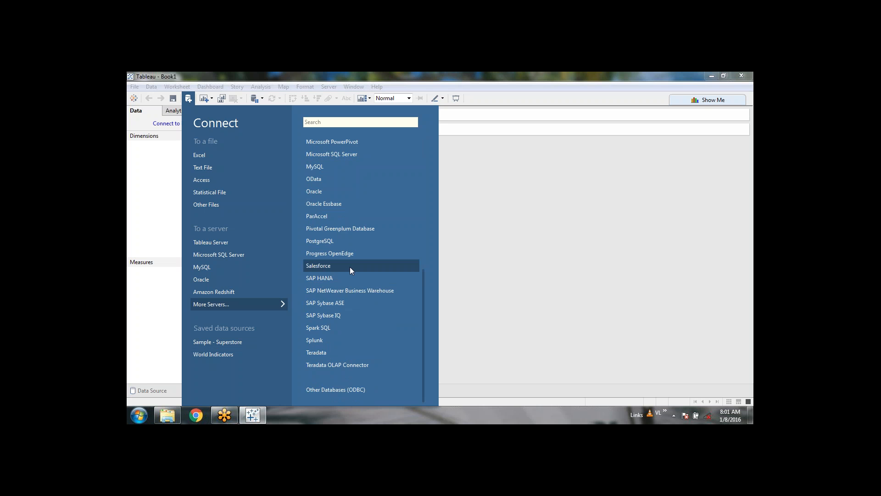
pyautogui.scroll(1, 350, 265)
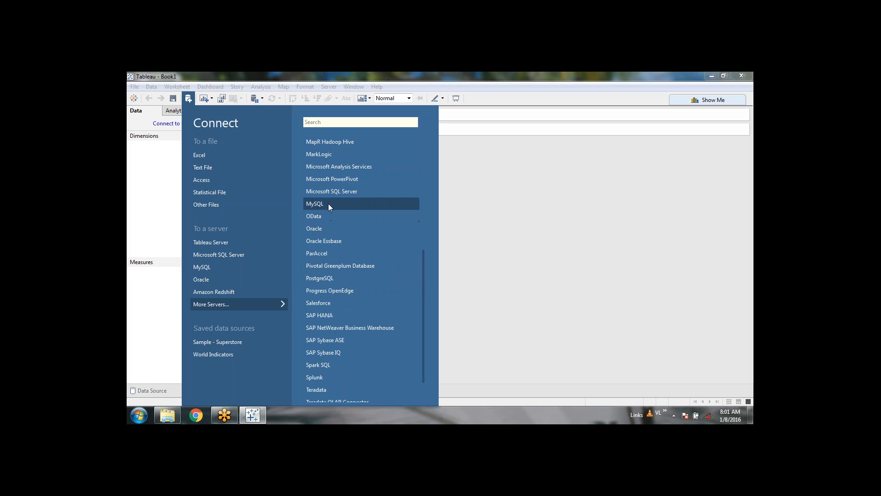
pyautogui.scroll(1, 361, 250)
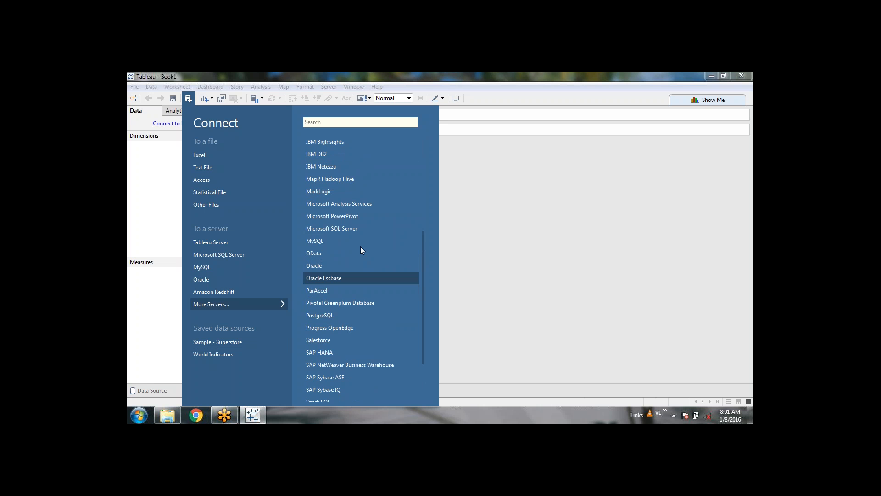
pyautogui.scroll(-1, 360, 248)
pyautogui.scroll(1, 361, 248)
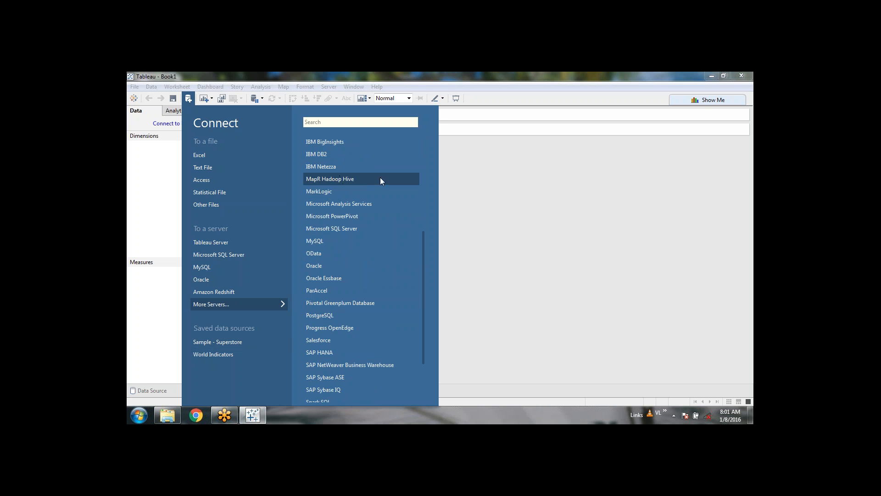
pyautogui.scroll(-1, 387, 212)
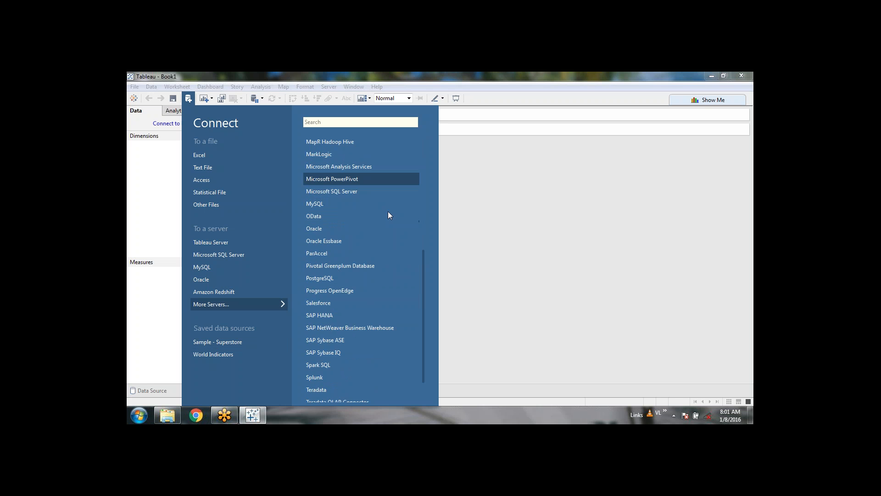
pyautogui.scroll(2, 388, 212)
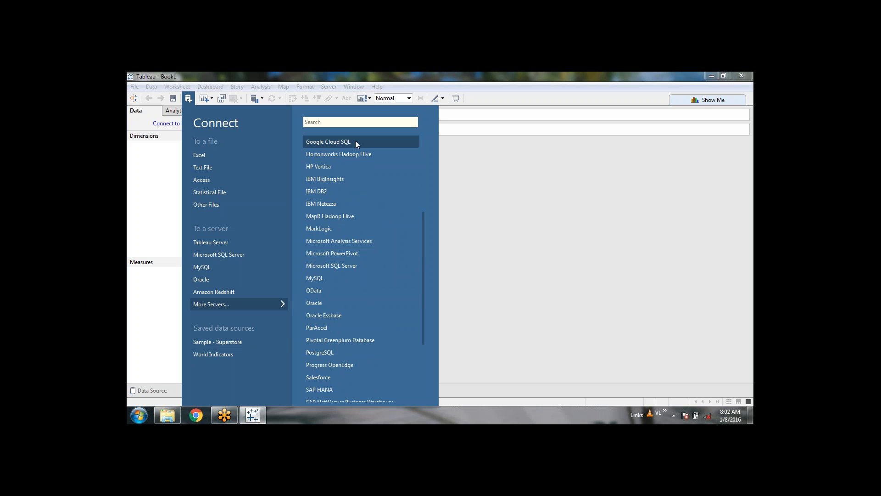
pyautogui.click(488, 189)
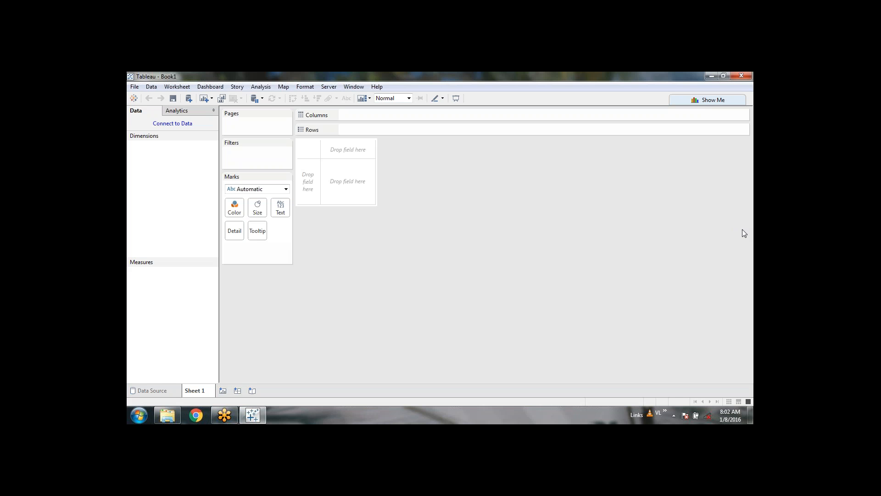
# Step: Launch SQL Server Management Studio from the Windows Start menu
pyautogui.click(138, 418)
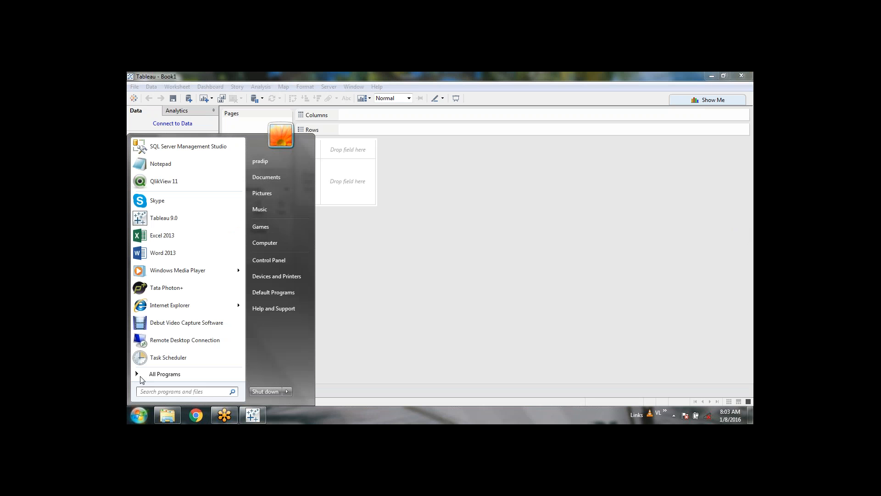
pyautogui.click(170, 147)
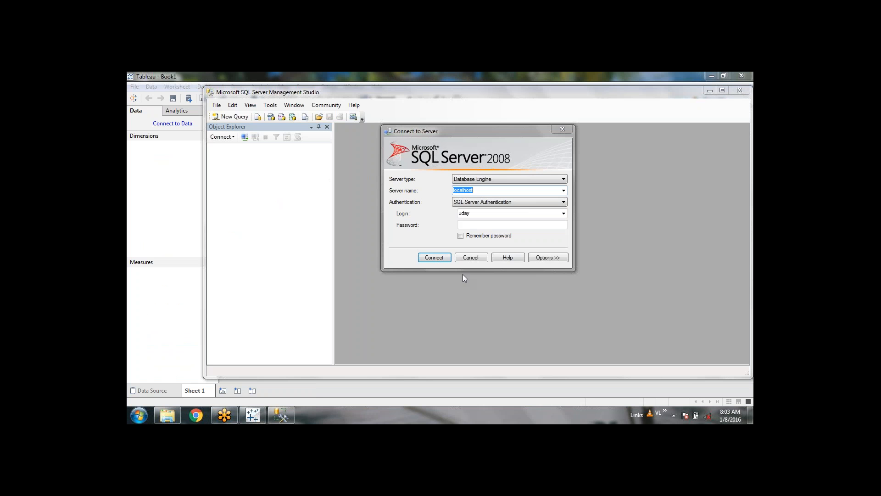
# Step: Enter the SQL Server login name and password for localhost and attempt to connect
pyautogui.doubleClick(559, 213)
pyautogui.write('sa')
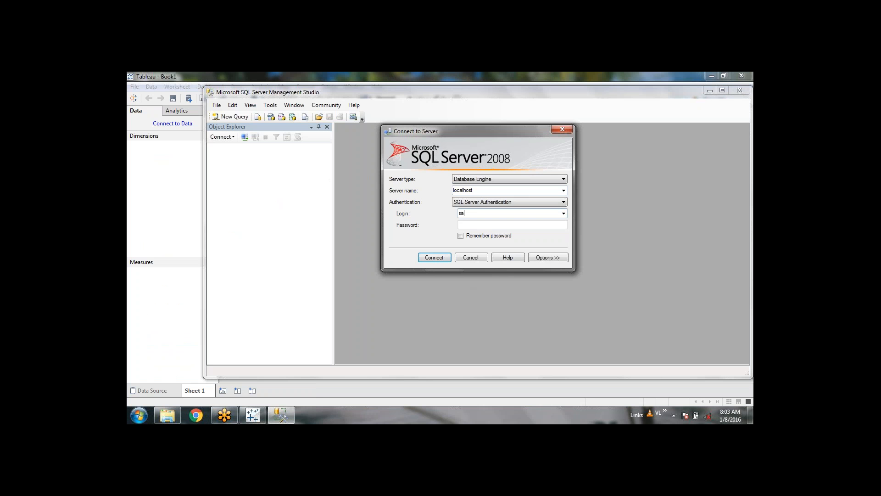
pyautogui.press('Tab')
pyautogui.click(484, 214)
pyautogui.click(482, 224)
pyautogui.write('p')
pyautogui.press('Return')
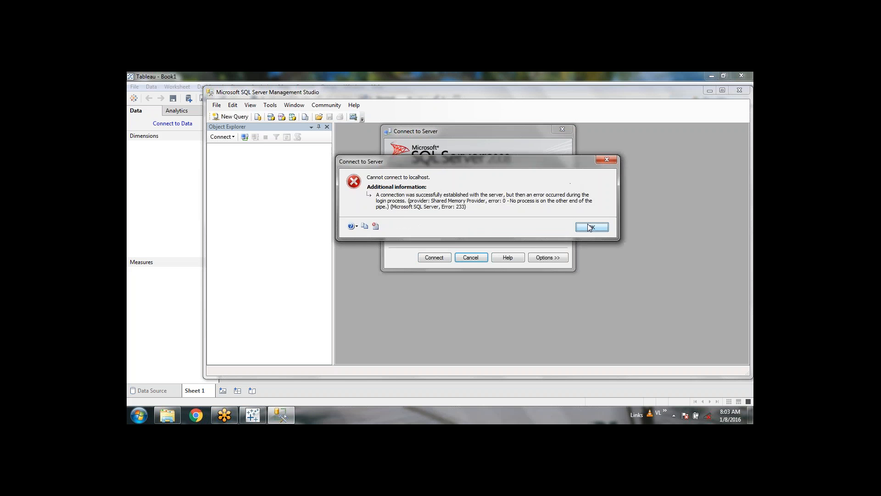
# Step: Dismiss the connection error, re-enter the password and connect to localhost
pyautogui.click(592, 227)
pyautogui.click(461, 235)
pyautogui.doubleClick(486, 226)
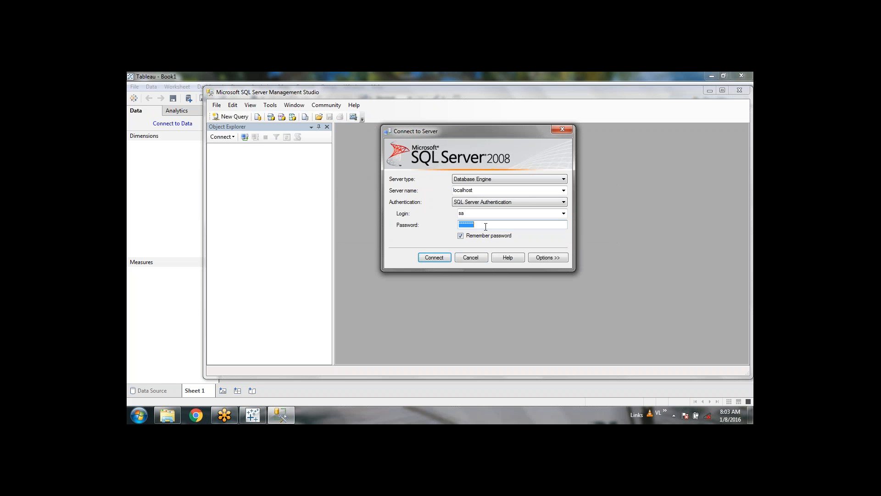
pyautogui.write('p')
pyautogui.press('Return')
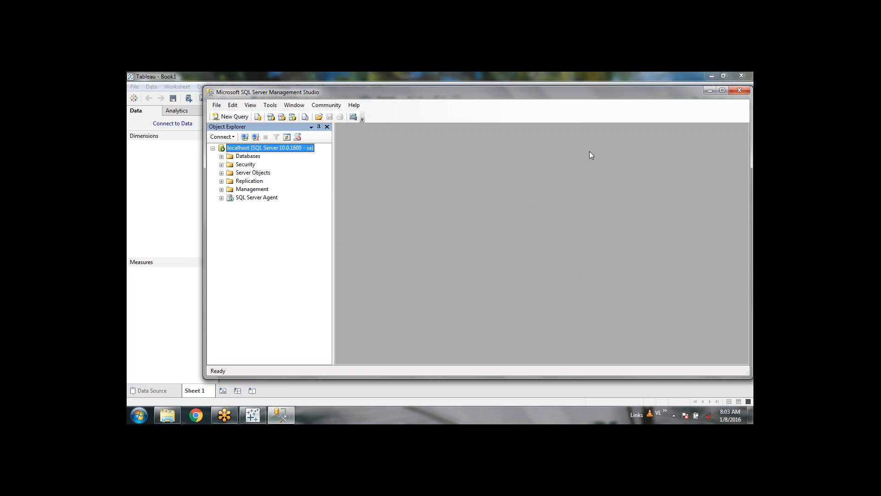
# Step: Maximize SSMS, expand Databases > AssetMngt > Tables, and select dbo.tblCategory
pyautogui.click(724, 91)
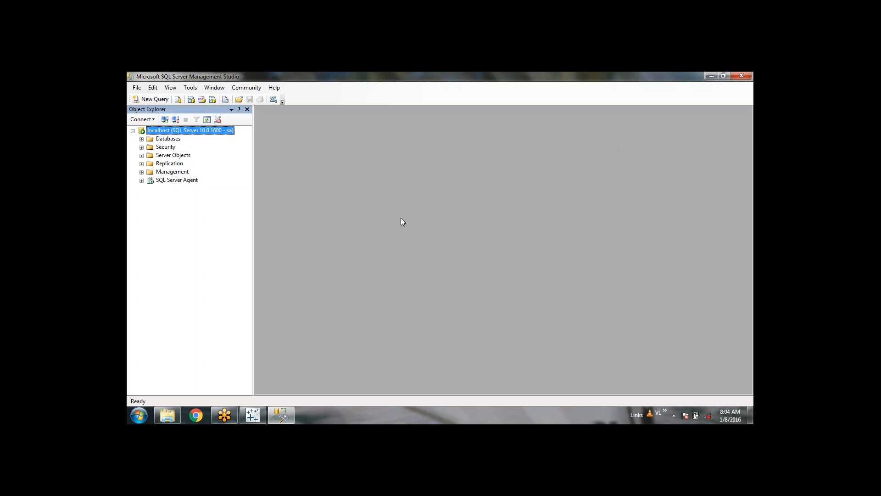
pyautogui.click(142, 138)
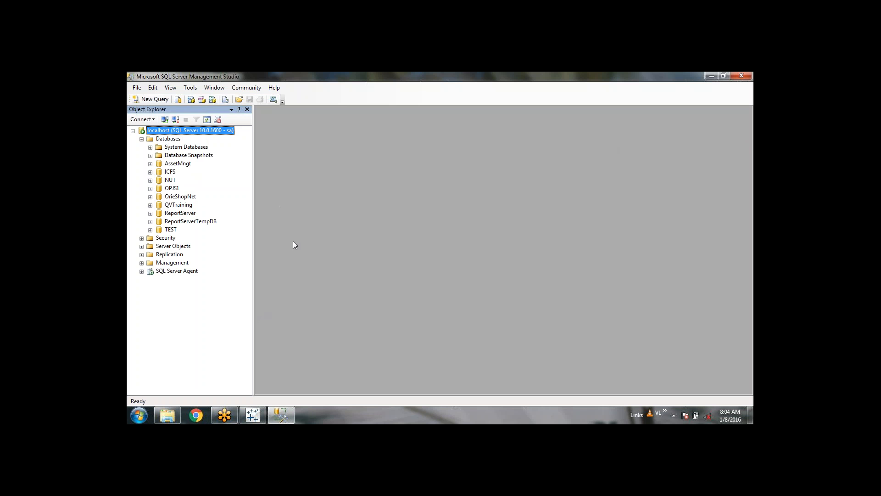
pyautogui.click(150, 164)
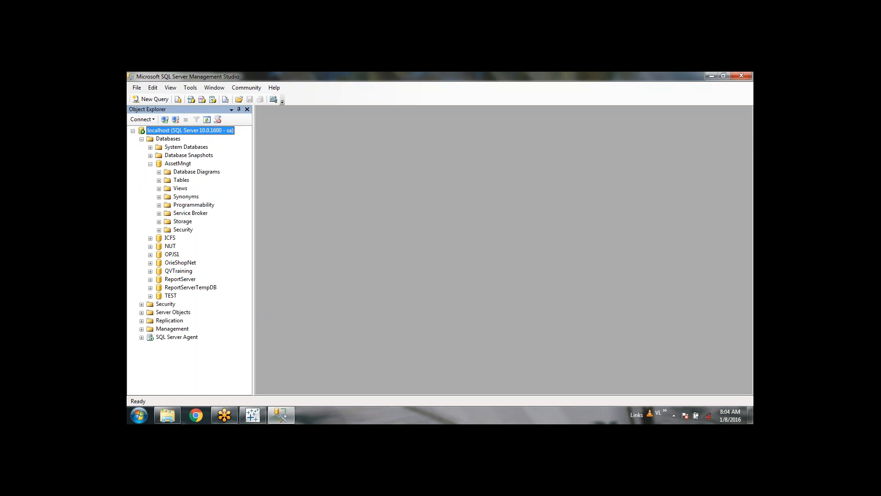
pyautogui.click(150, 165)
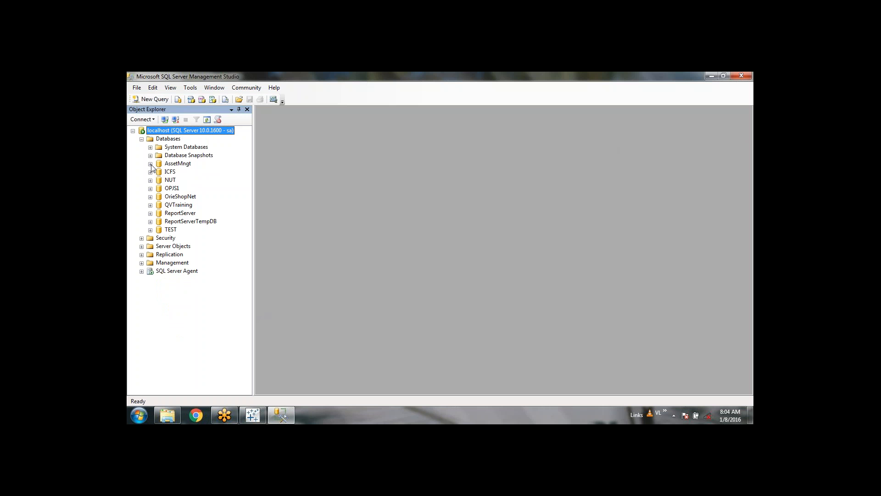
pyautogui.click(150, 164)
pyautogui.click(150, 164)
pyautogui.click(150, 164)
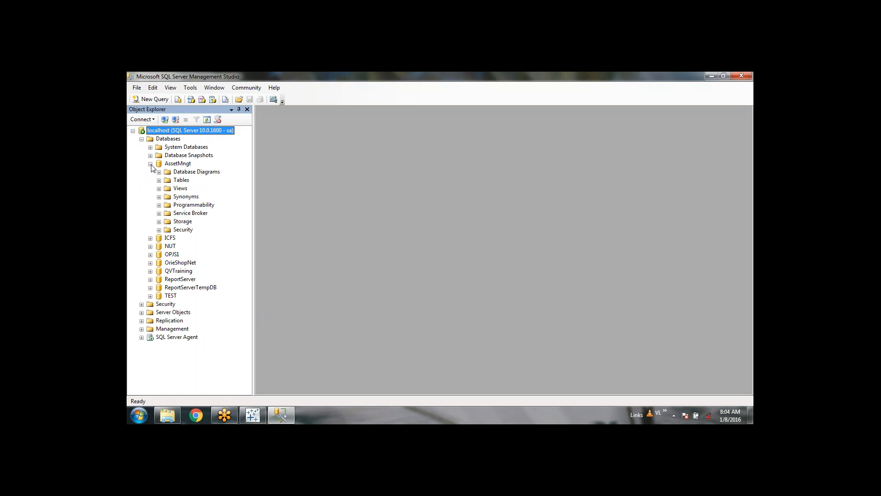
pyautogui.click(159, 180)
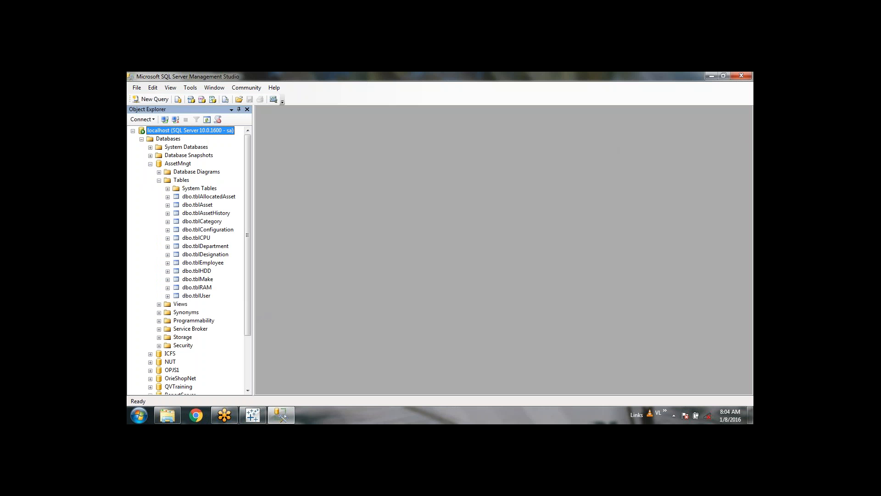
pyautogui.click(211, 224)
# Step: Preview the top 1000 rows of dbo.tblCategory in Management Studio, then minimize it
pyautogui.rightClick(211, 223)
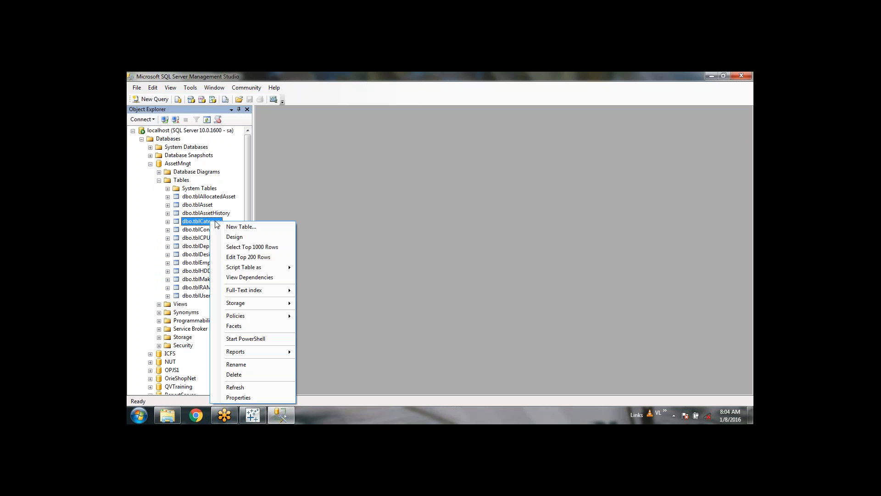
pyautogui.click(273, 250)
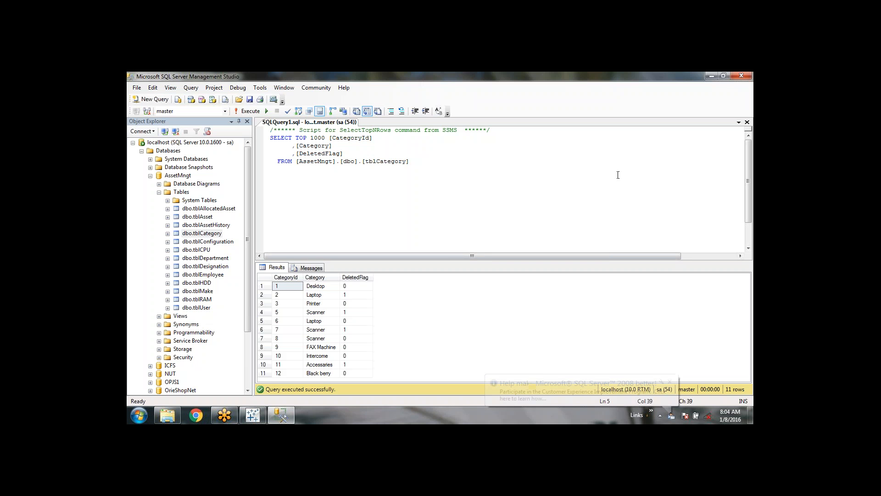
pyautogui.click(712, 75)
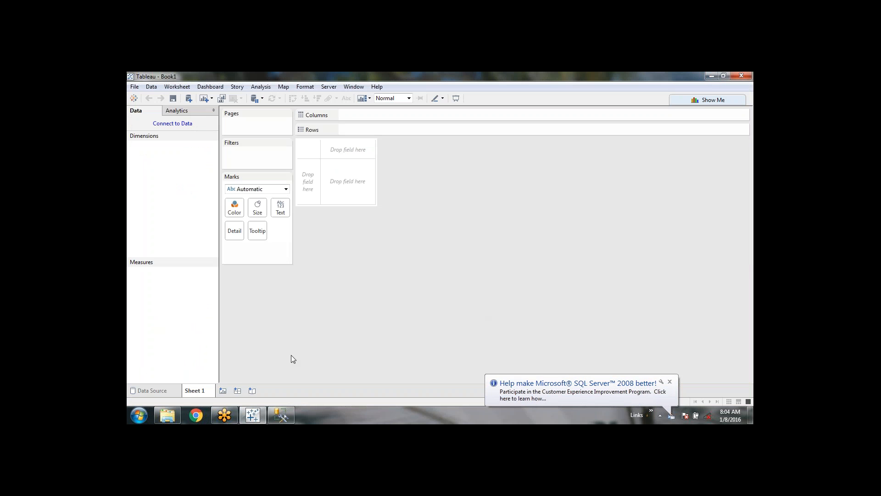
# Step: Connect to Microsoft SQL Server on localhost, signing in with a specific username and password
pyautogui.click(188, 98)
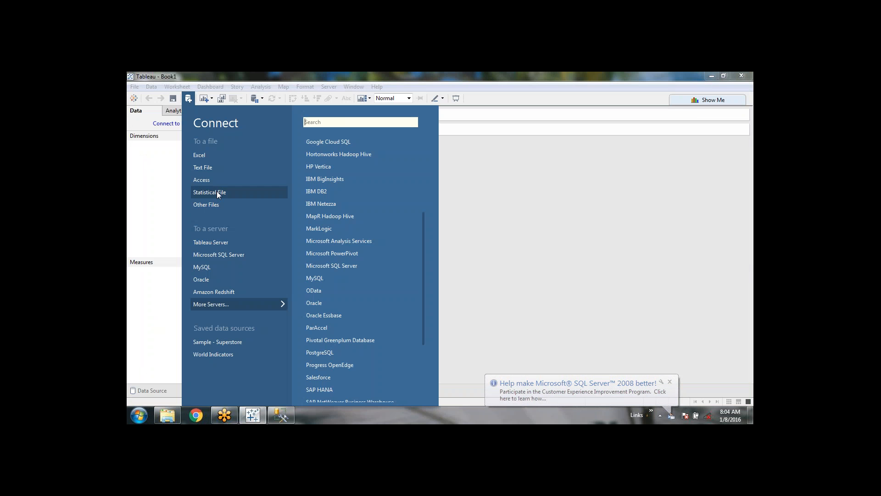
pyautogui.click(216, 255)
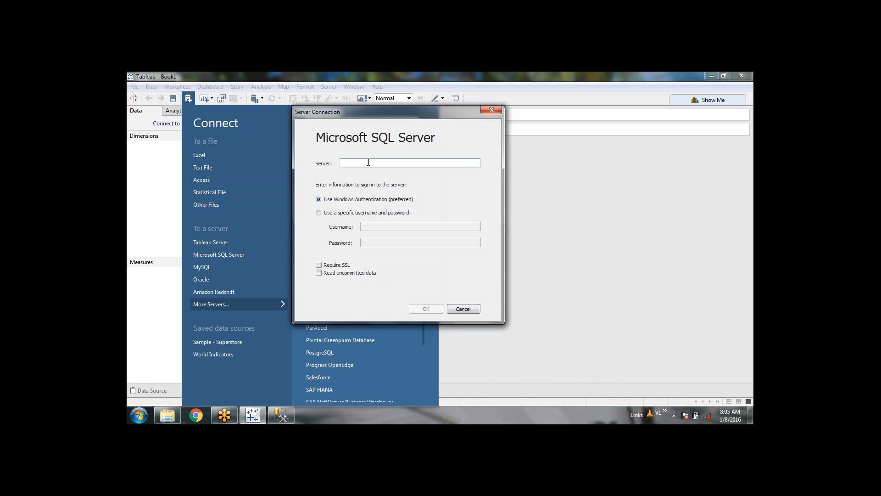
pyautogui.write('localhost')
pyautogui.click(319, 212)
pyautogui.write('sa')
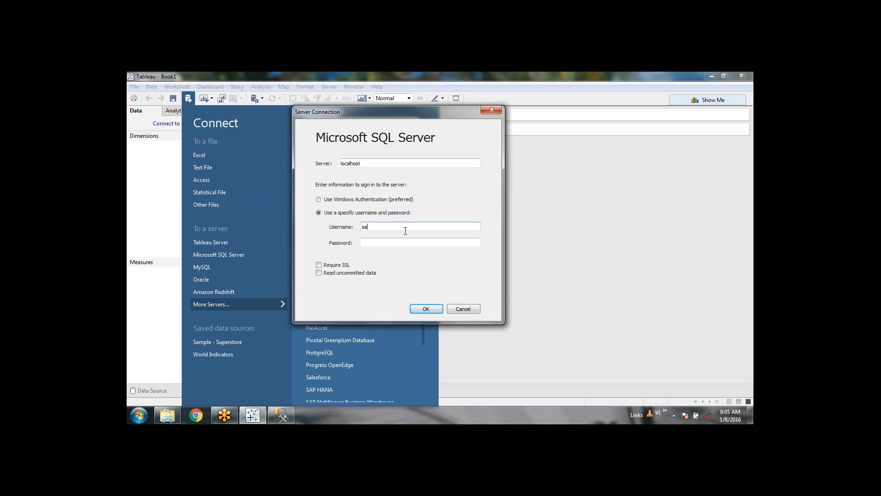
pyautogui.press('Tab')
pyautogui.write('••••••••')
pyautogui.click(426, 309)
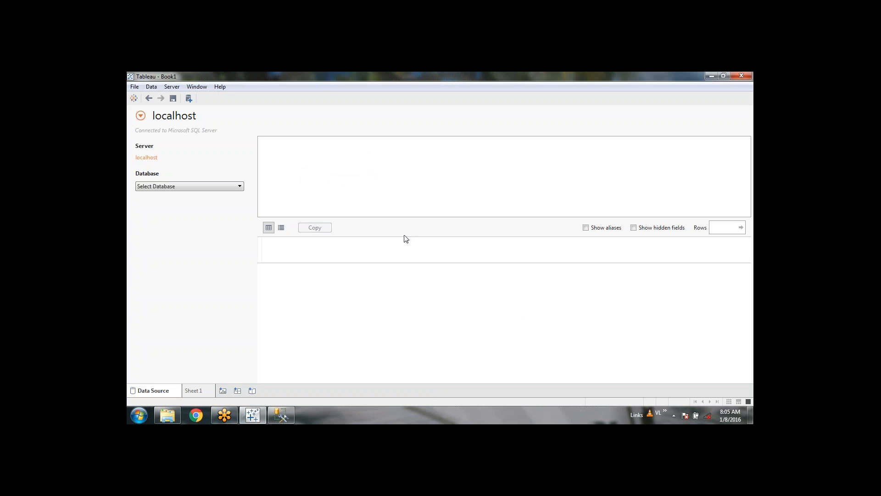
# Step: Pick AssetMngt from the Database dropdown on the Data Source page
pyautogui.click(162, 186)
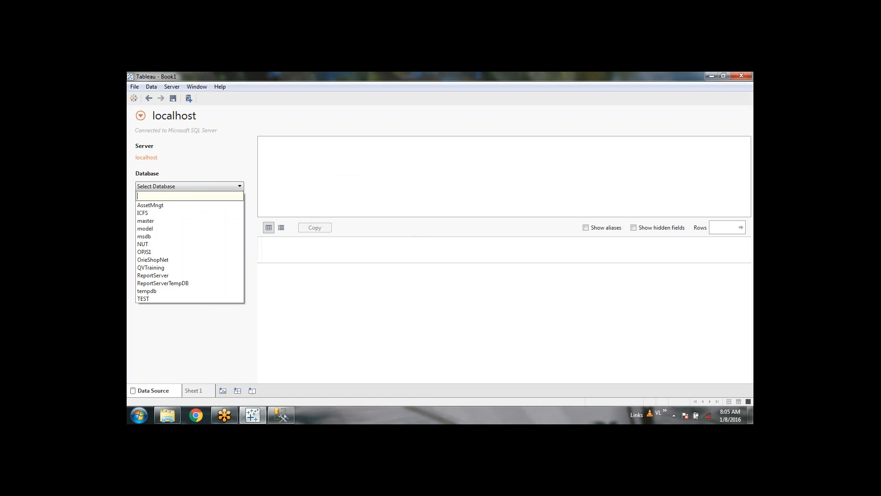
pyautogui.click(158, 206)
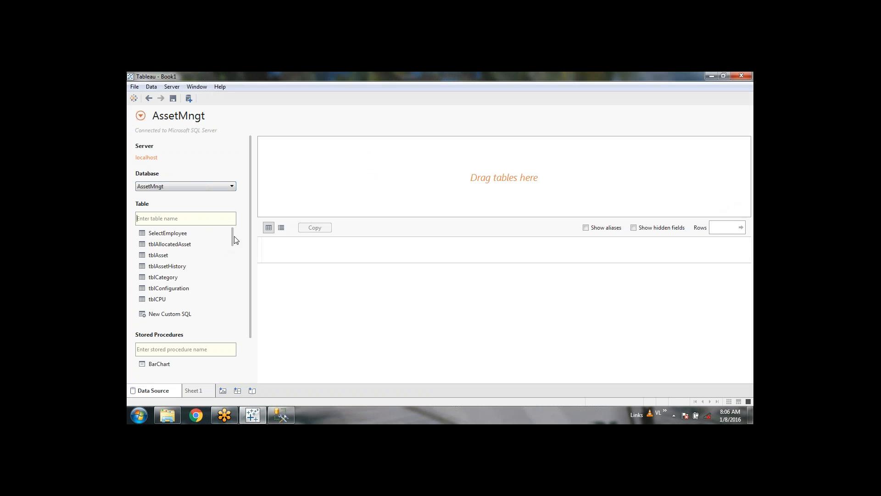
# Step: Drag tblCategory from the table list onto the 'Drag tables here' canvas
pyautogui.moveTo(234, 237)
pyautogui.mouseDown()
pyautogui.moveTo(233, 304)
pyautogui.moveTo(228, 229)
pyautogui.mouseUp()
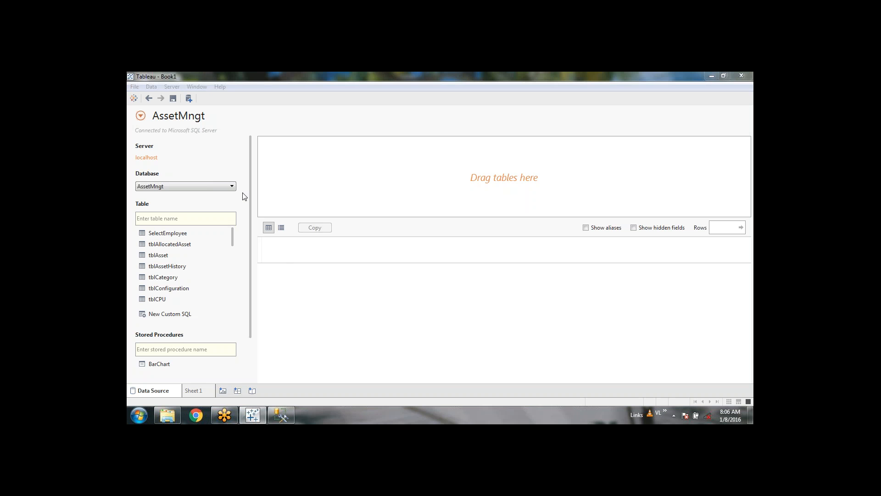
pyautogui.moveTo(166, 278); pyautogui.dragTo(353, 173)
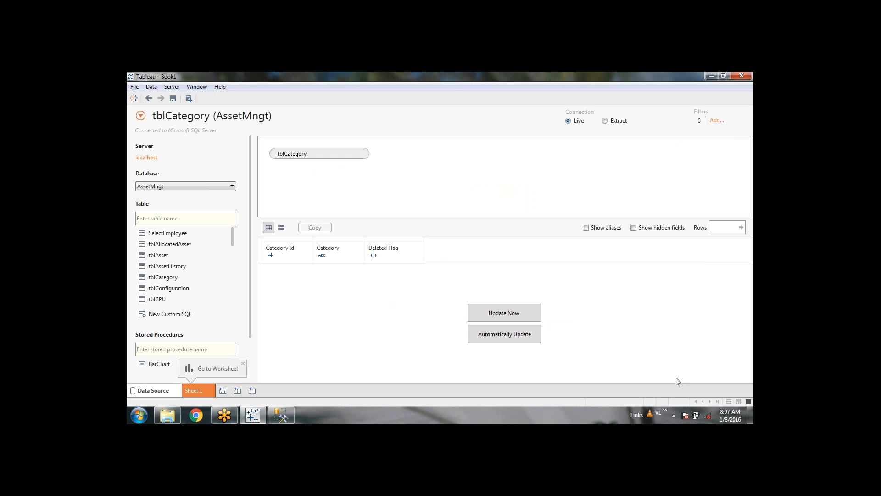
# Step: Enable Automatically Update so the grid shows the 11 tblCategory rows
pyautogui.click(529, 337)
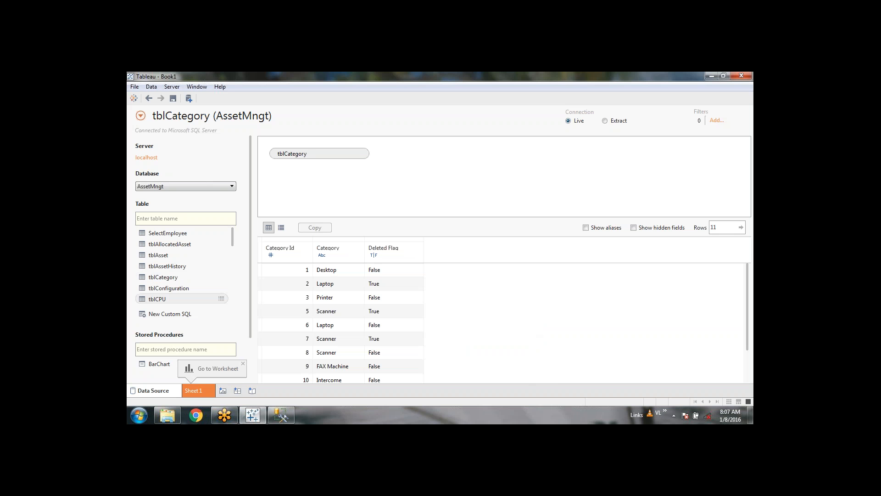
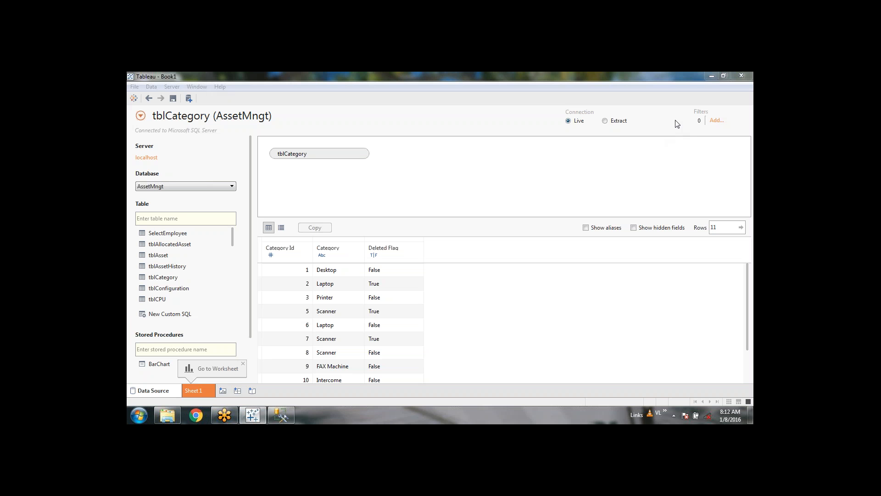
# Step: Switch the tblCategory connection from Live to Extract, including all data
pyautogui.click(156, 354)
pyautogui.click(492, 128)
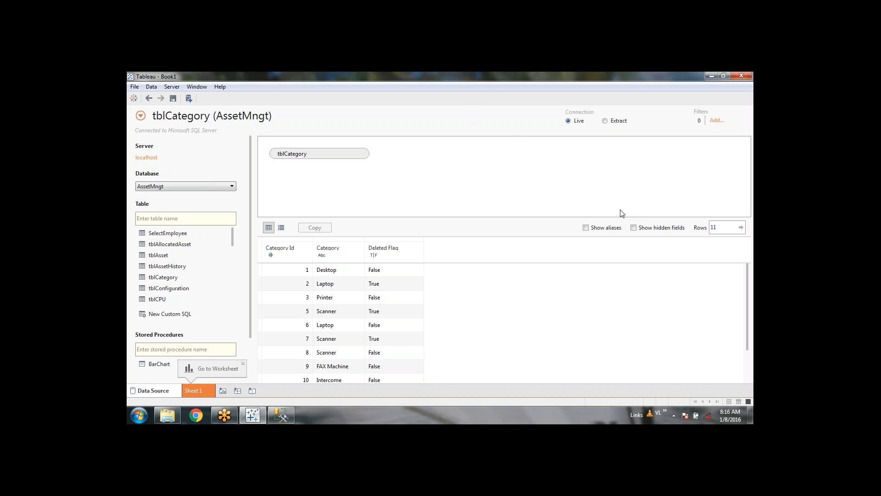
pyautogui.click(605, 122)
pyautogui.click(744, 128)
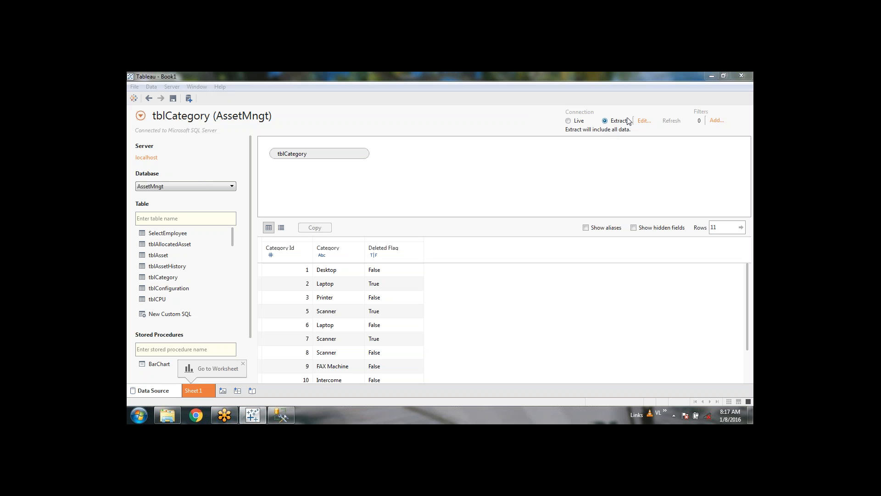
# Step: Add a data source filter on the Deleted Flag field to show its False and True values
pyautogui.click(715, 122)
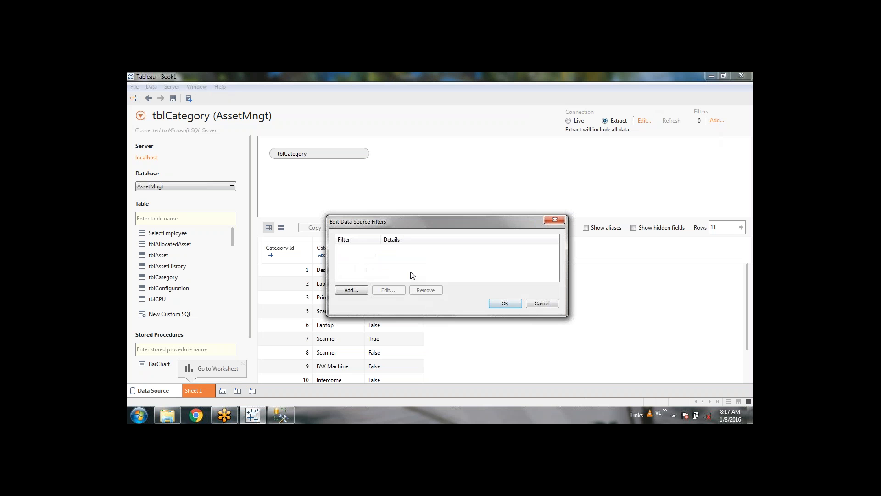
pyautogui.click(360, 290)
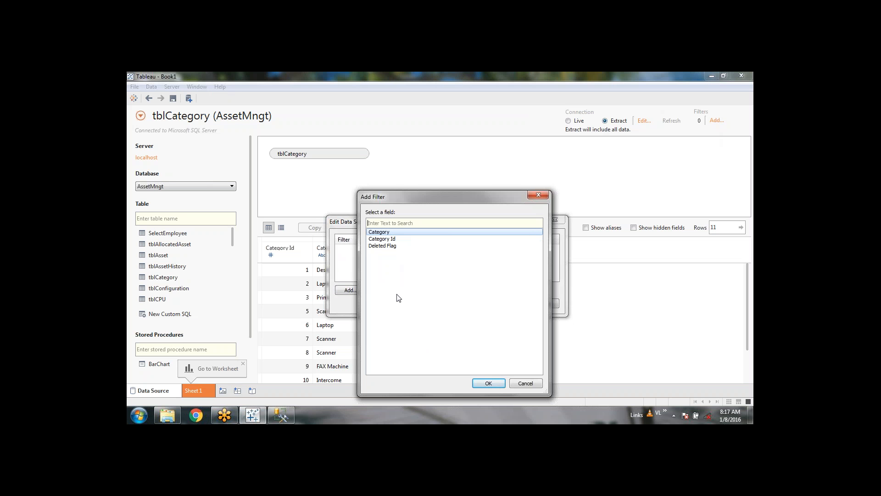
pyautogui.click(391, 239)
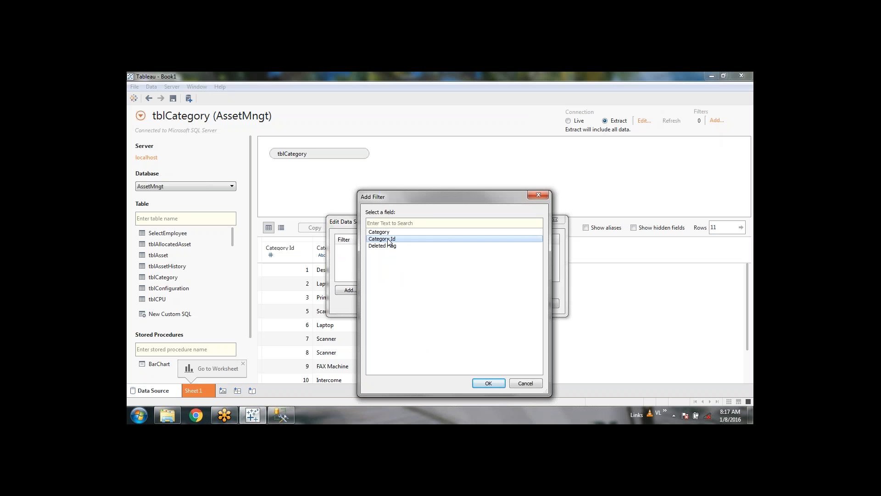
pyautogui.click(396, 247)
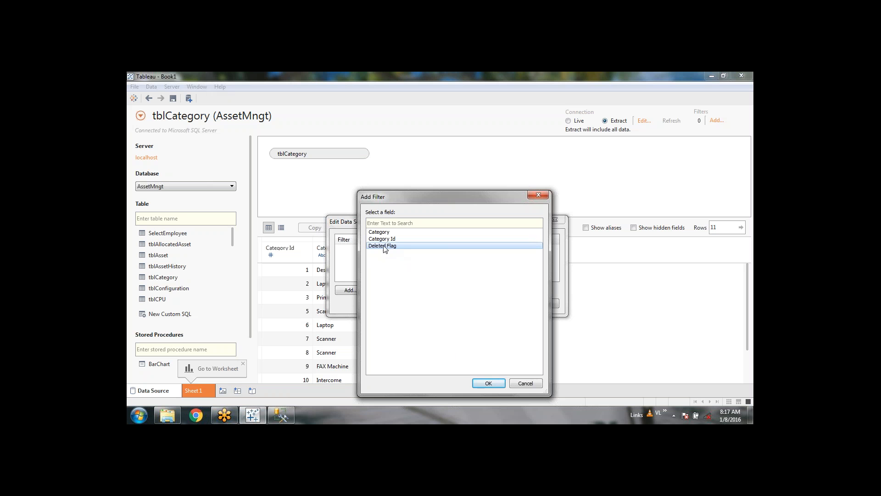
pyautogui.click(488, 383)
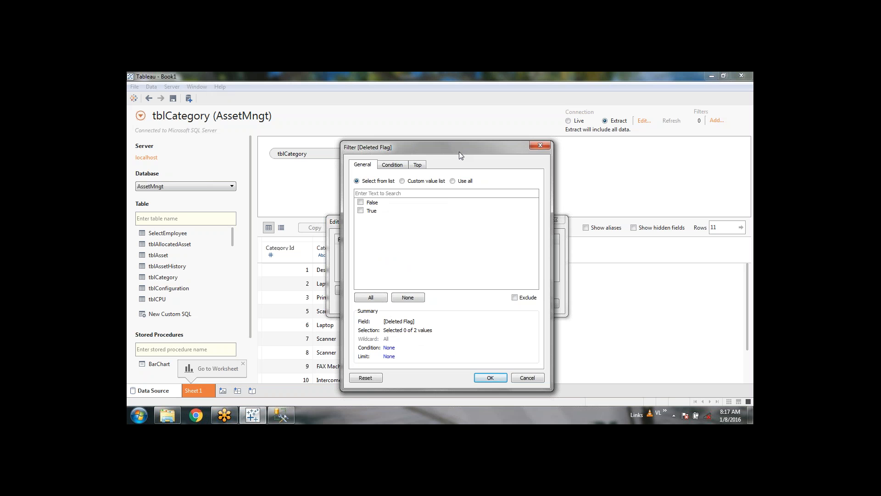
# Step: In the Deleted Flag filter, check only False and leave True unchecked
pyautogui.click(361, 210)
pyautogui.click(361, 202)
pyautogui.click(360, 202)
pyautogui.click(361, 203)
# Step: Confirm the False-only Deleted Flag filter so the preview shows seven categories
pyautogui.click(487, 379)
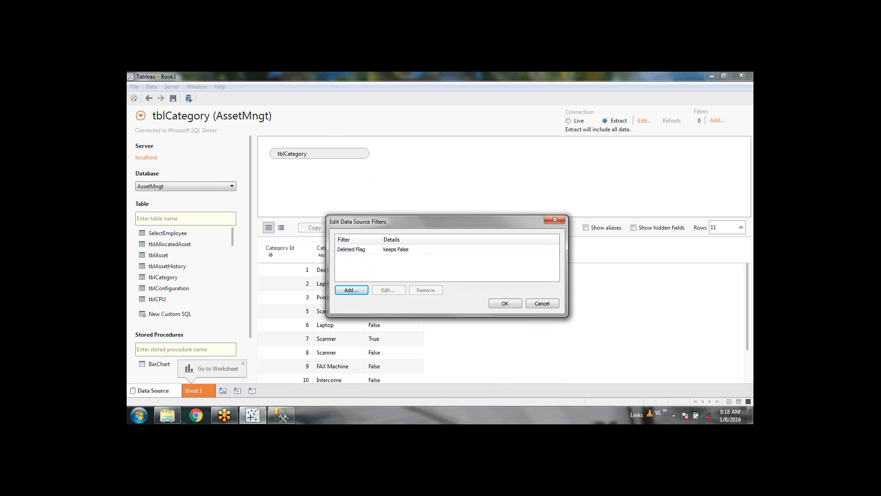
pyautogui.click(505, 303)
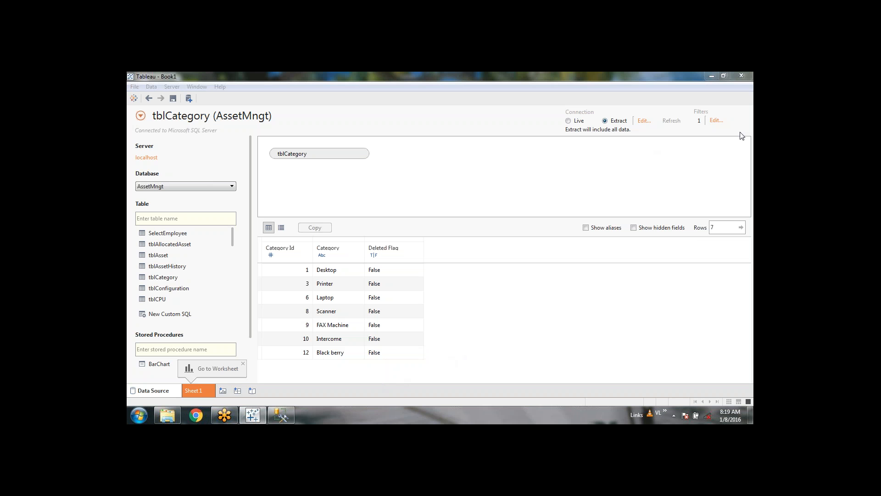
pyautogui.click(547, 184)
pyautogui.click(569, 121)
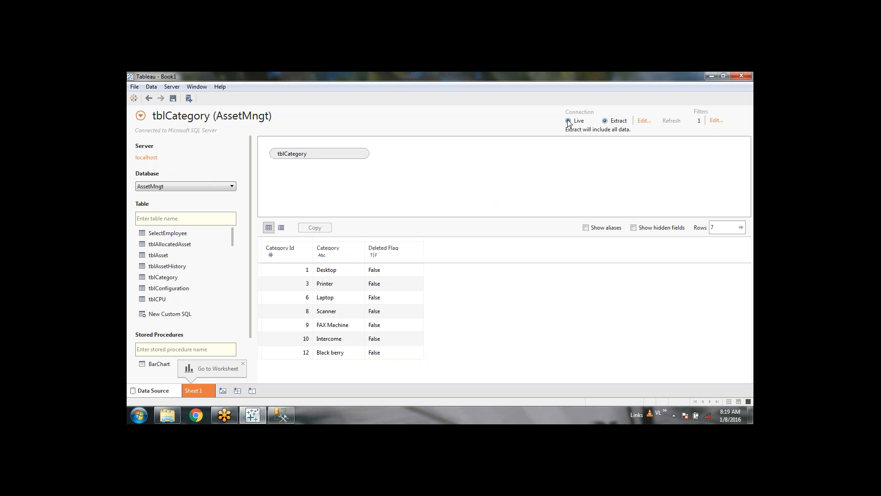
pyautogui.click(197, 390)
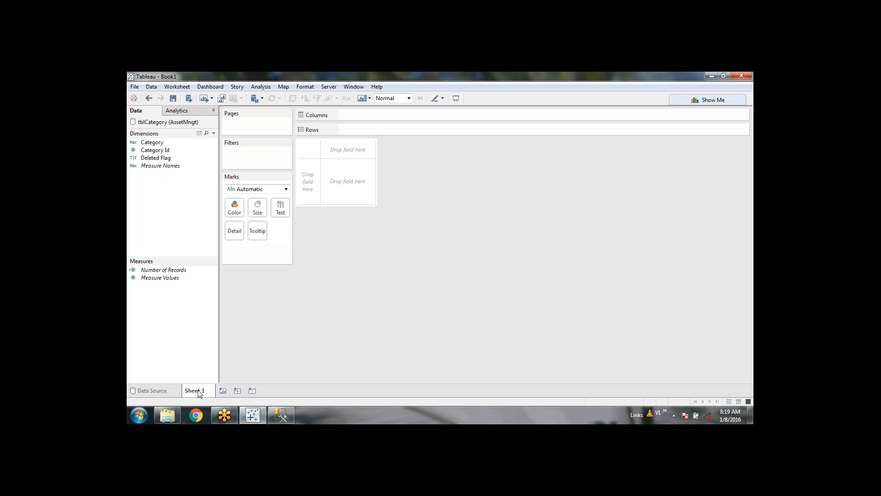
pyautogui.click(157, 396)
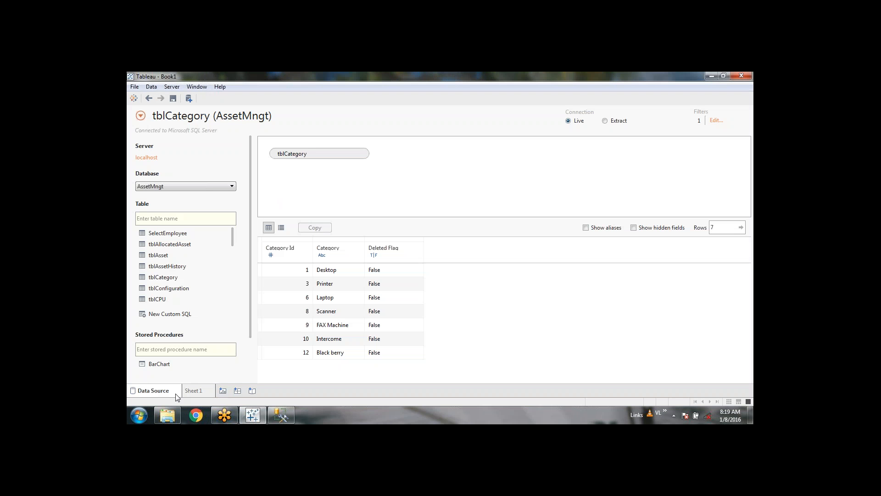
pyautogui.click(605, 122)
pyautogui.click(311, 118)
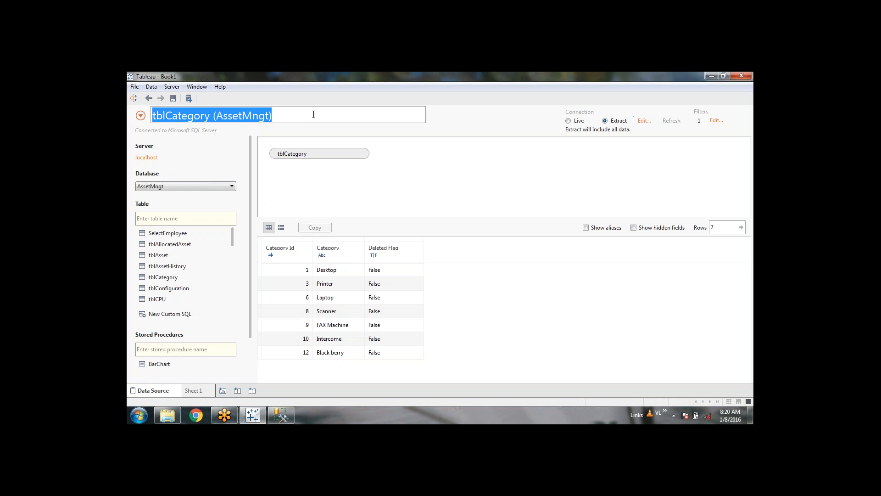
pyautogui.click(313, 114)
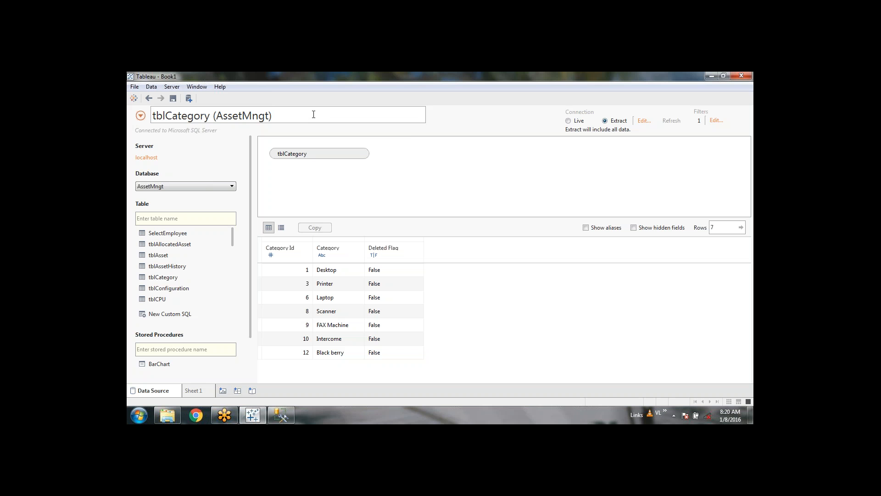
pyautogui.write('1')
pyautogui.press('BackSpace')
pyautogui.click(457, 125)
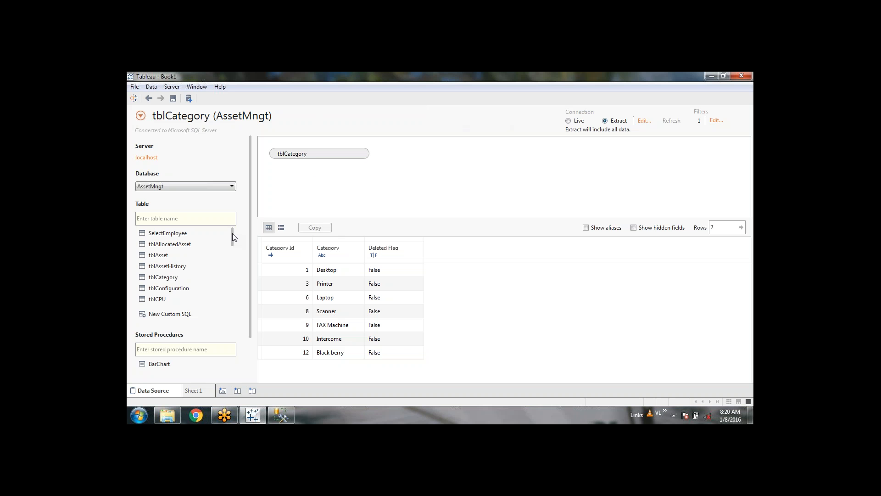
# Step: Inner-join tblMake to tblCategory on Category Id = CategoryId
pyautogui.moveTo(232, 233); pyautogui.dragTo(233, 258)
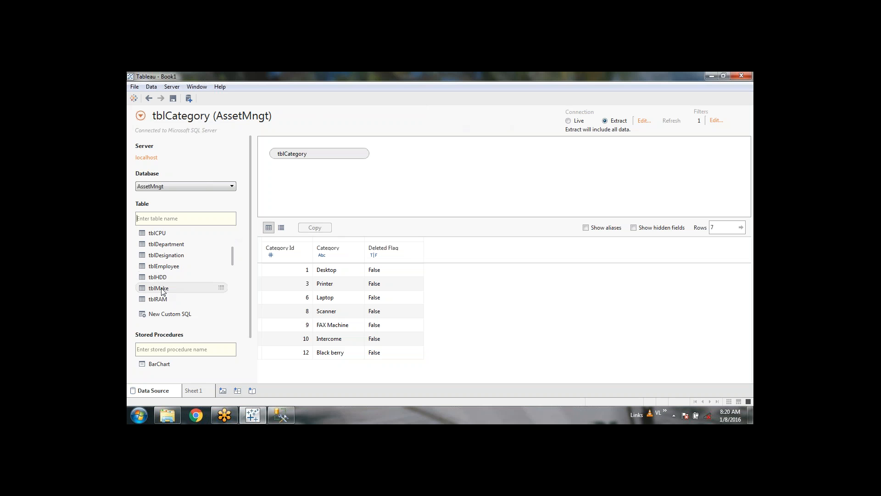
pyautogui.moveTo(162, 292); pyautogui.dragTo(464, 180)
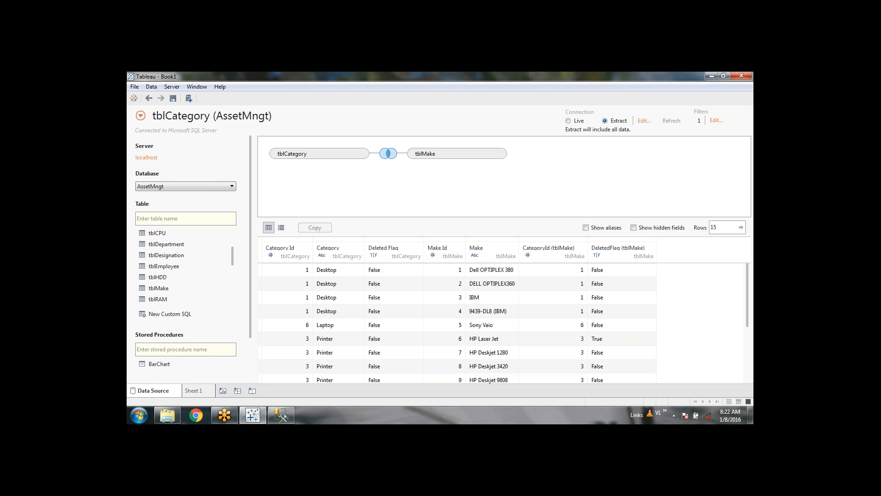
# Step: Open the join settings between tblCategory and tblMake
pyautogui.click(388, 154)
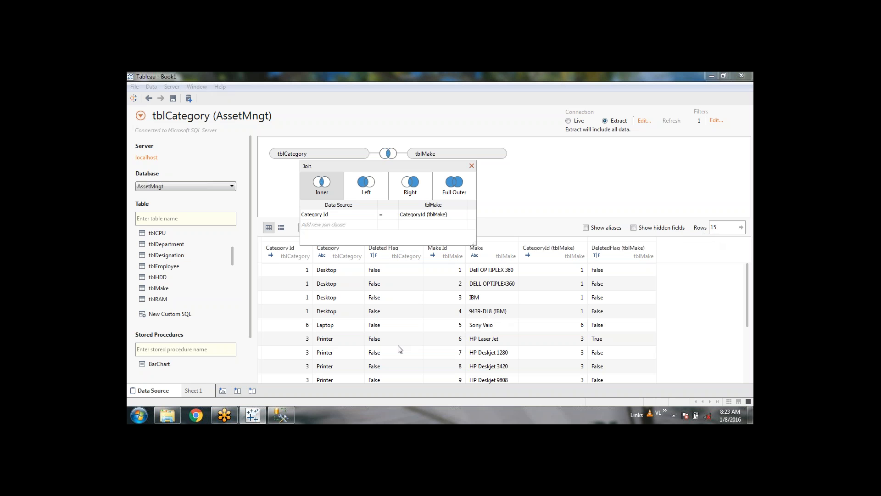
# Step: Make the tblCategory–tblMake join a Left join on CategoryId (tblMake)
pyautogui.click(365, 190)
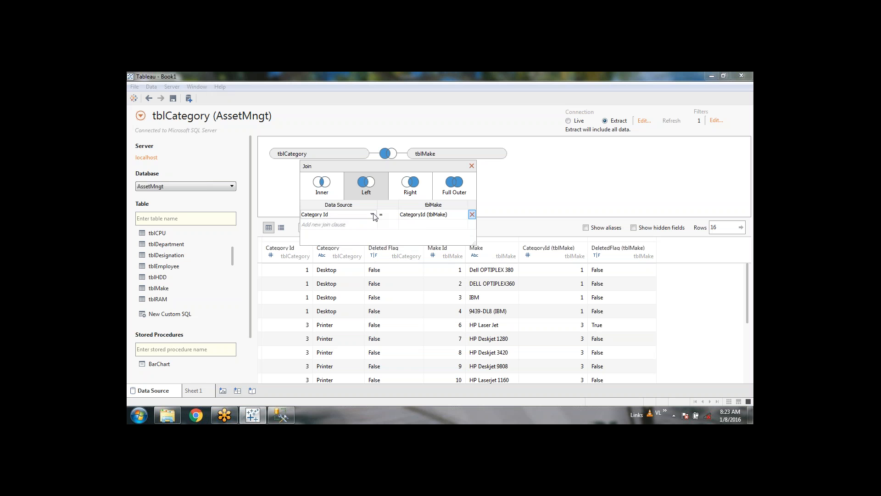
pyautogui.click(462, 215)
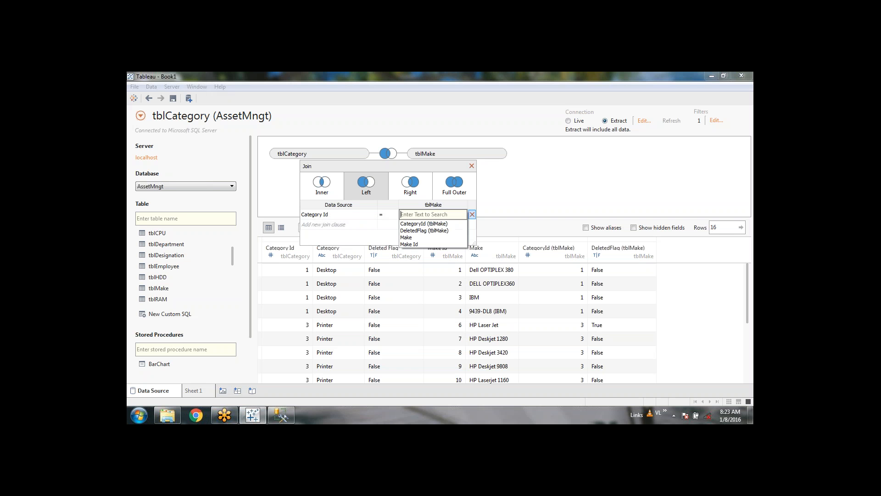
pyautogui.click(442, 223)
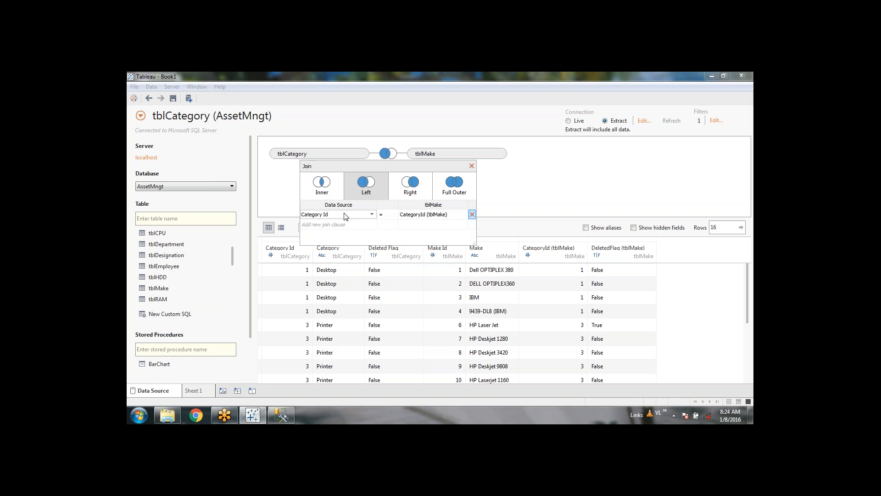
pyautogui.click(471, 165)
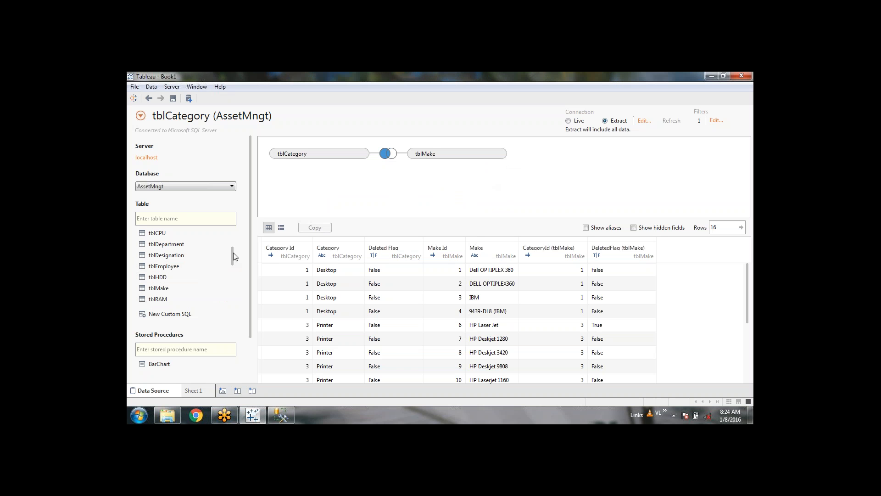
# Step: Add tblAsset to the canvas beside tblCategory and dismiss the Unexpected Error message
pyautogui.moveTo(234, 256)
pyautogui.mouseDown()
pyautogui.moveTo(231, 265)
pyautogui.moveTo(228, 243)
pyautogui.mouseUp()
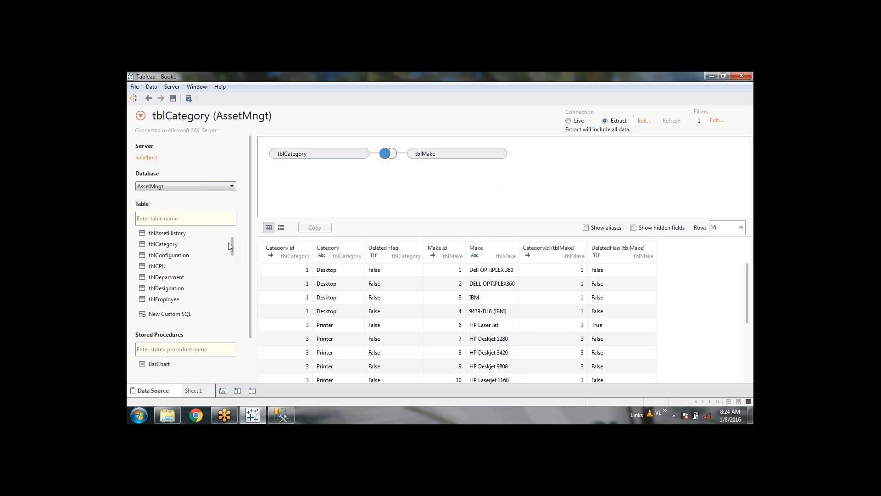
pyautogui.scroll(1, 176, 267)
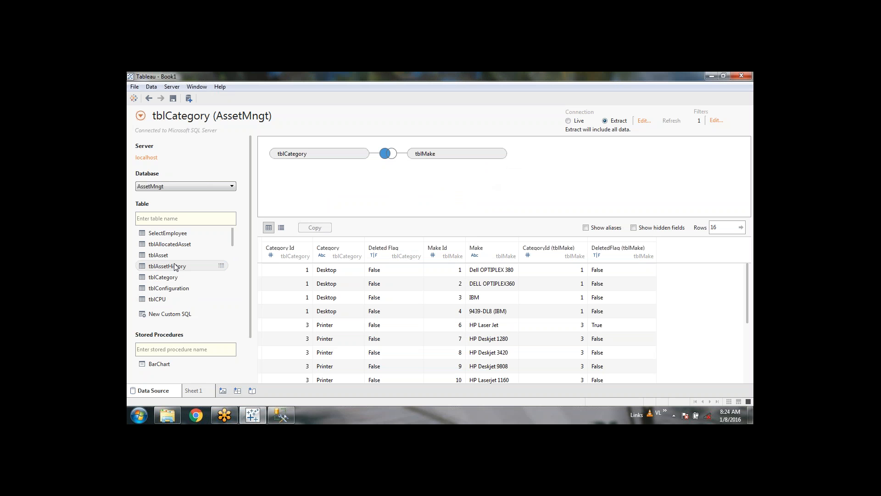
pyautogui.moveTo(174, 256); pyautogui.dragTo(501, 187)
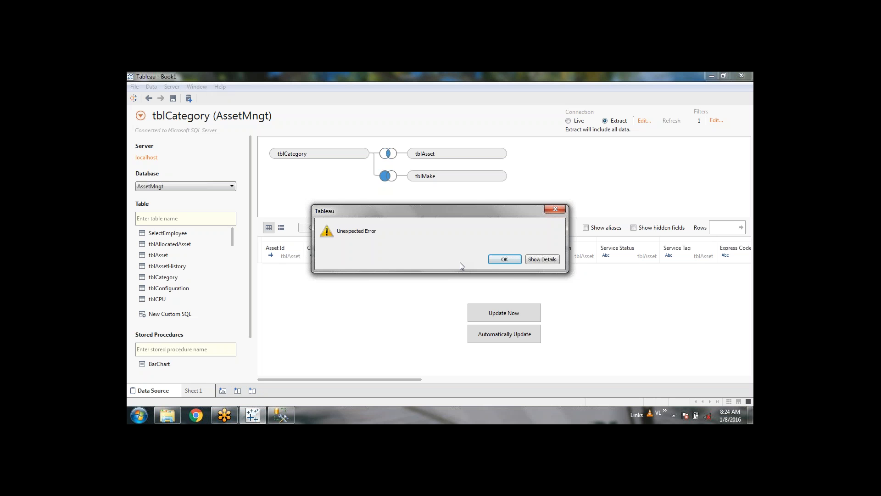
pyautogui.click(504, 259)
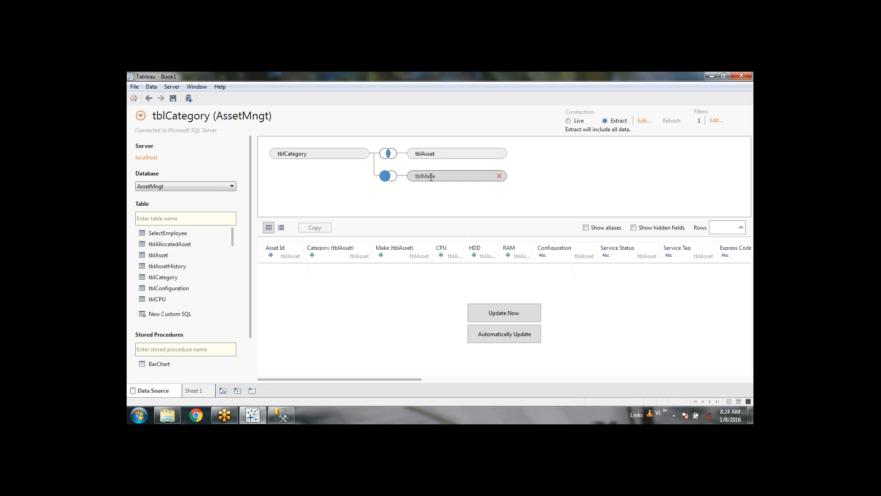
pyautogui.moveTo(390, 157)
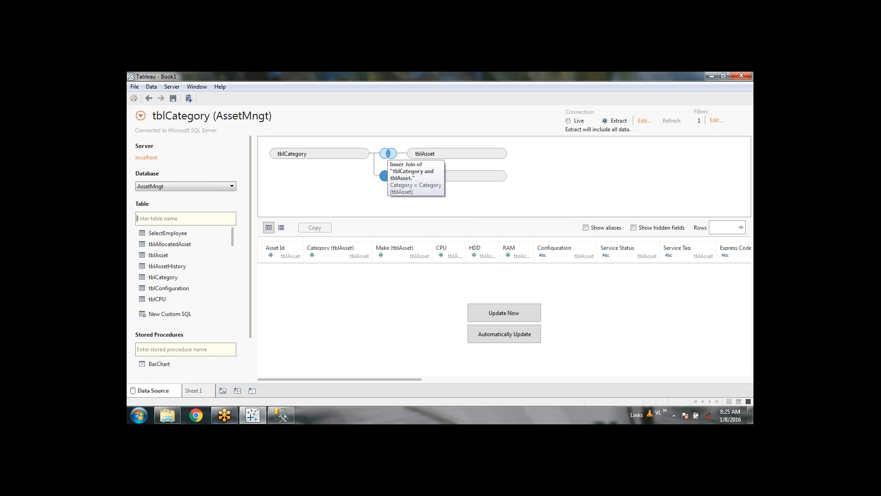
# Step: Change the tblAsset join clause to Make Id = Make (tblAsset), linking it to tblMake
pyautogui.click(389, 153)
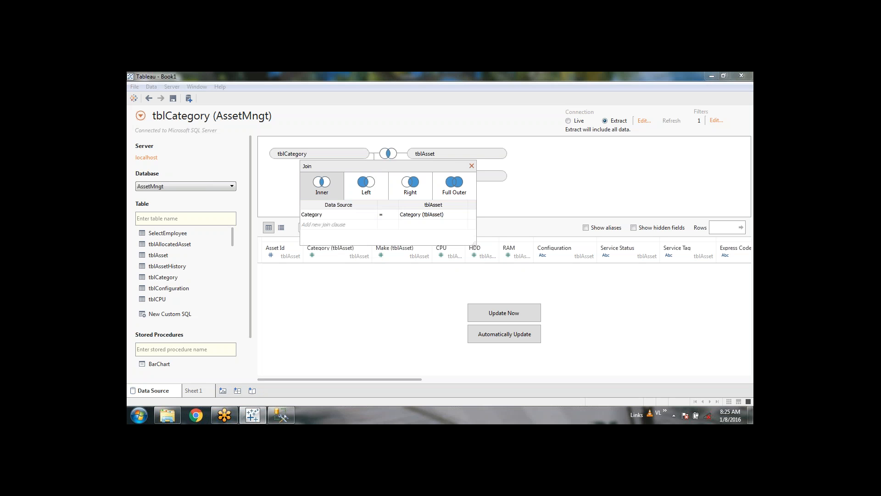
pyautogui.click(472, 167)
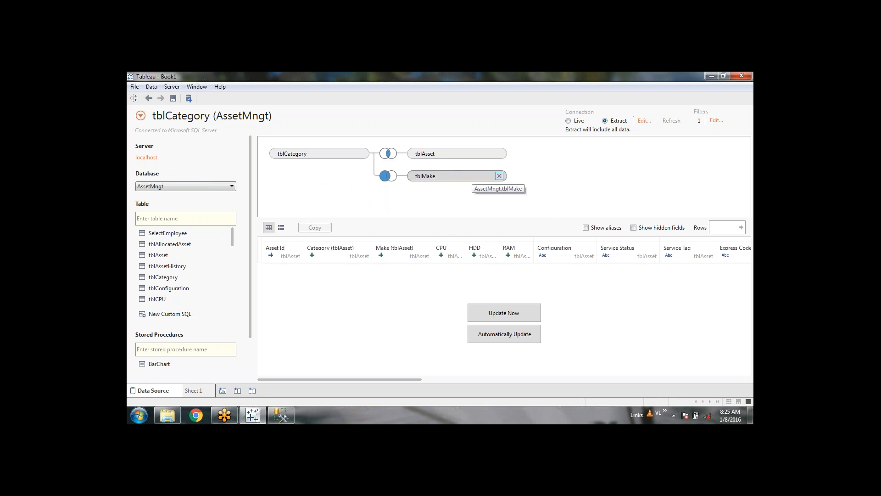
pyautogui.click(389, 153)
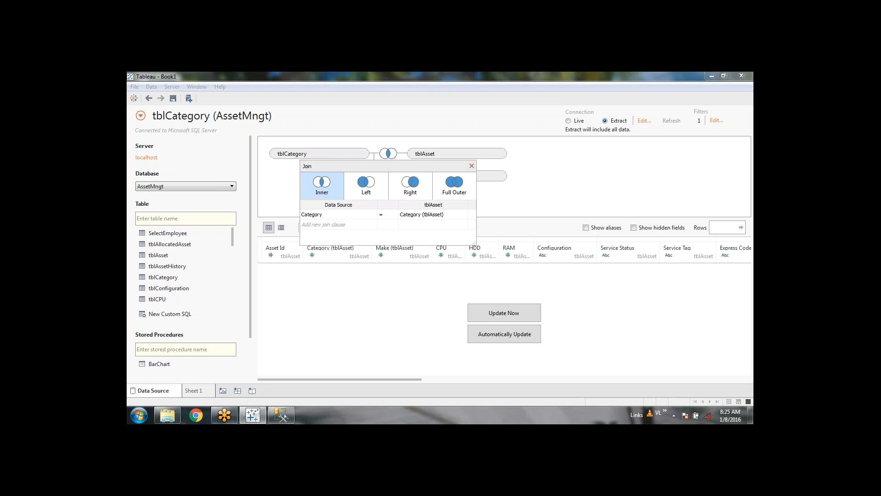
pyautogui.click(372, 215)
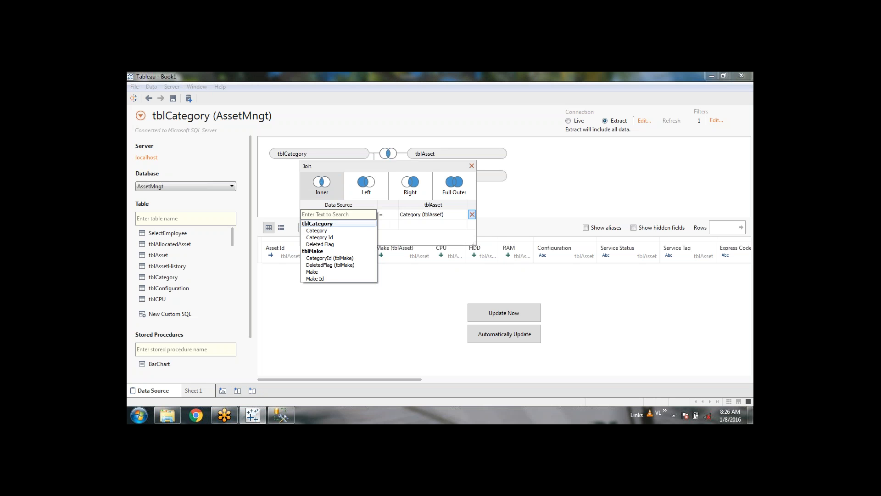
pyautogui.click(410, 224)
pyautogui.click(452, 208)
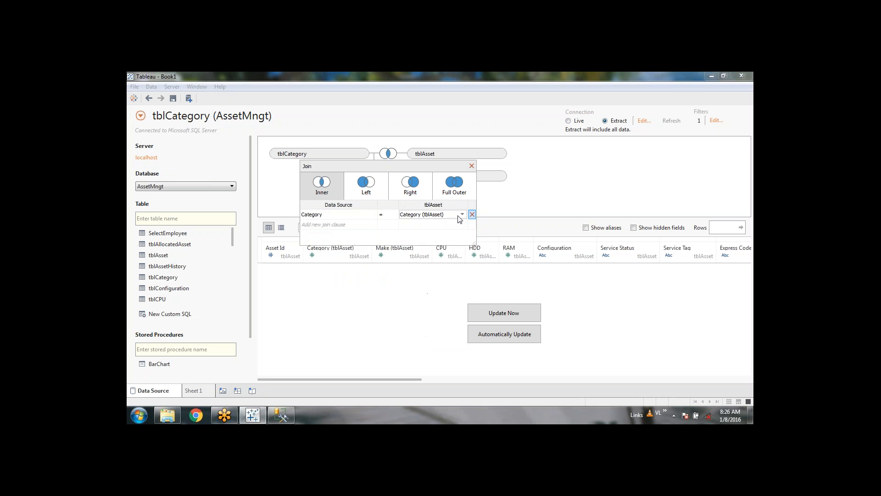
pyautogui.click(461, 215)
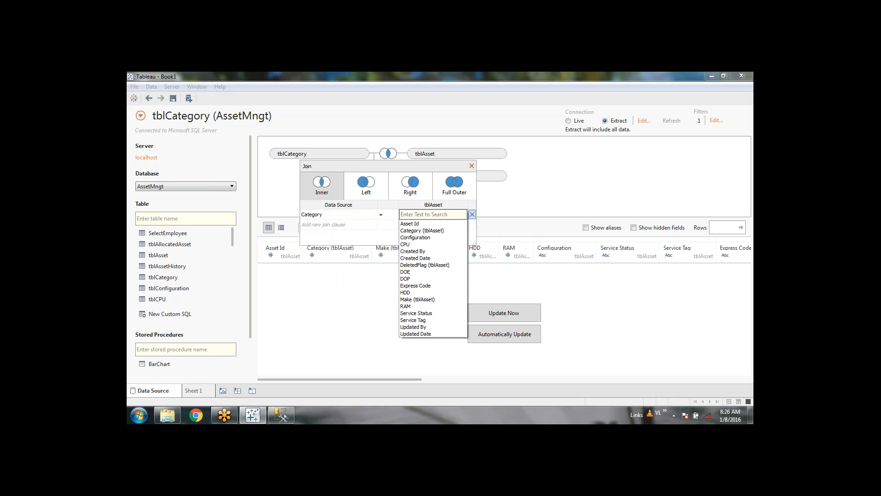
pyautogui.click(437, 299)
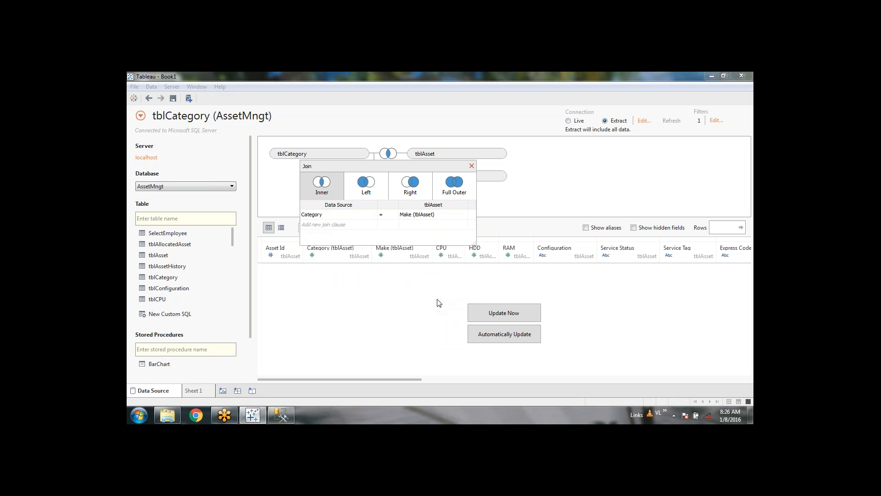
pyautogui.click(371, 215)
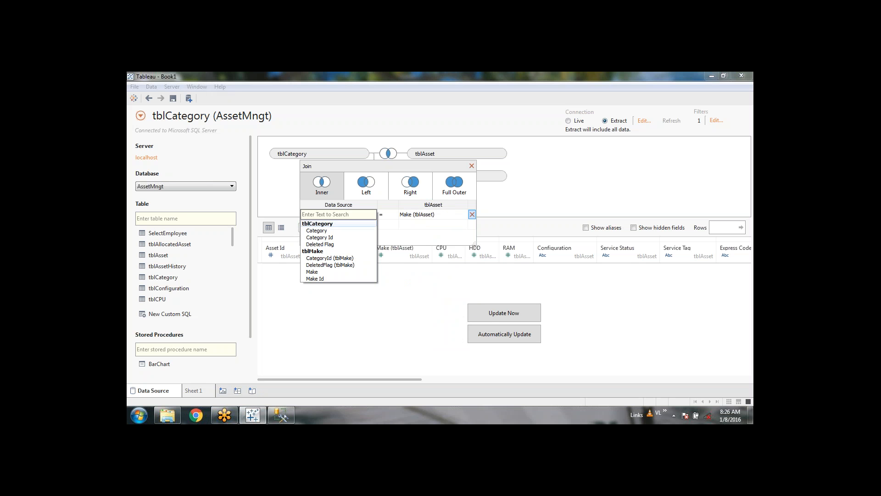
pyautogui.click(315, 278)
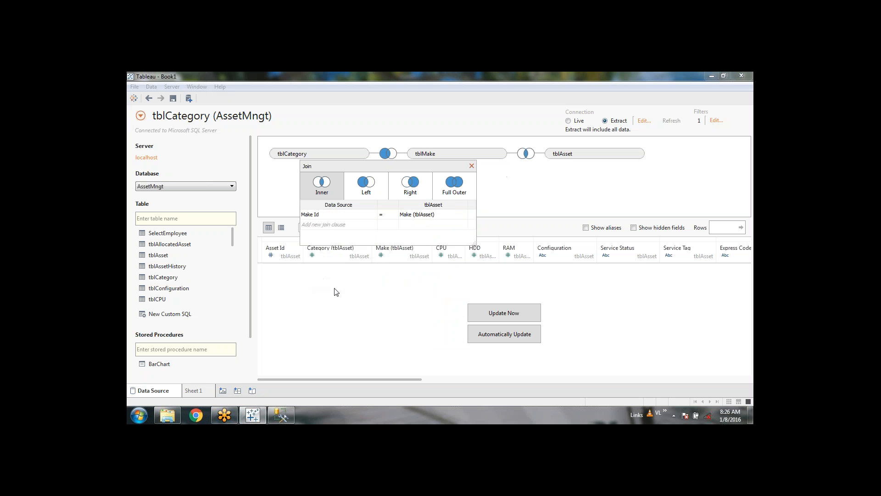
# Step: Keep Make Id = Make (tblAsset) and set the tblMake–tblAsset join to Left
pyautogui.click(461, 214)
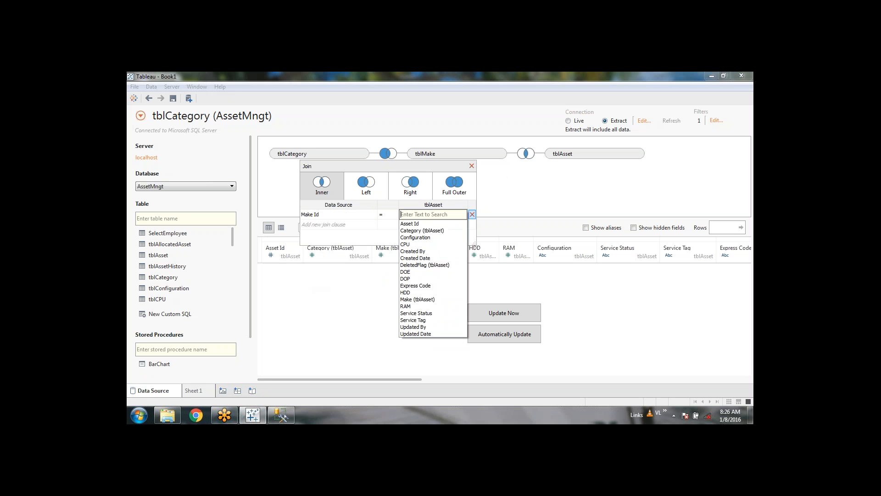
pyautogui.click(427, 300)
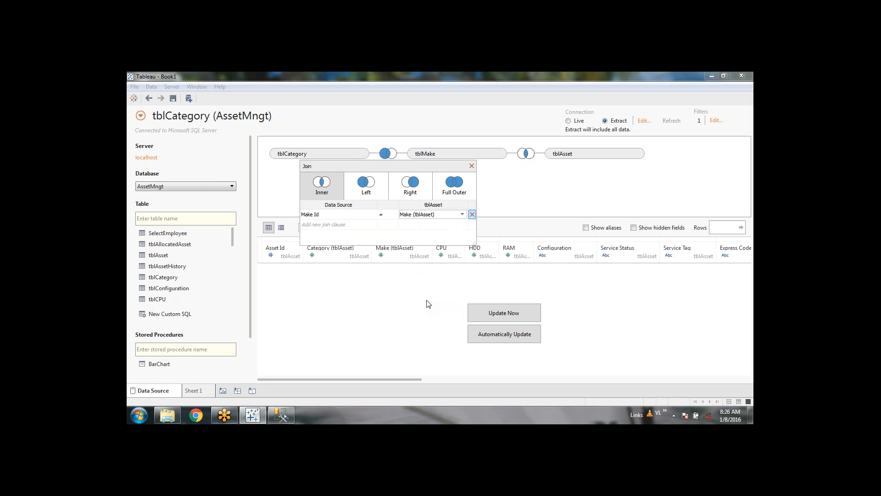
pyautogui.click(372, 215)
pyautogui.click(374, 214)
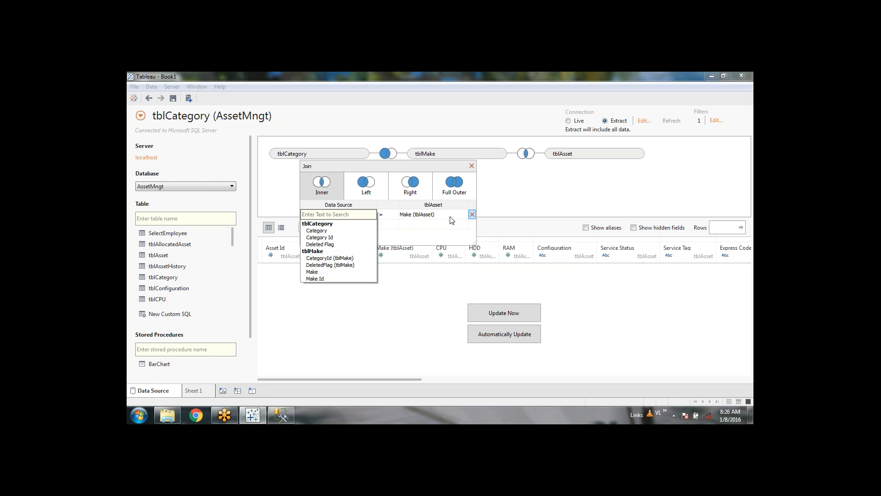
pyautogui.click(319, 271)
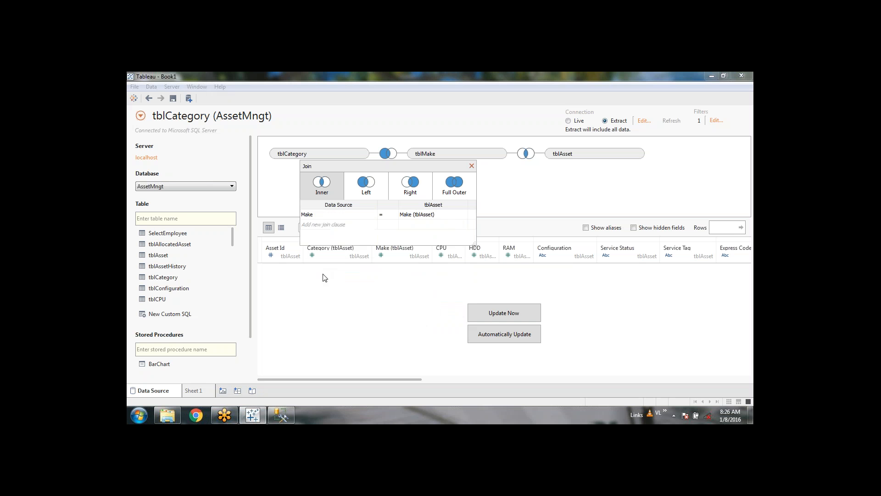
pyautogui.click(372, 214)
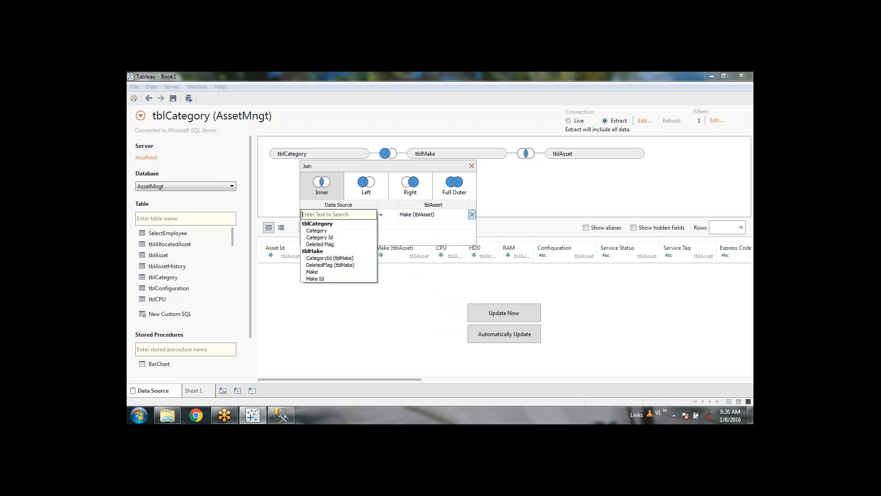
pyautogui.click(321, 278)
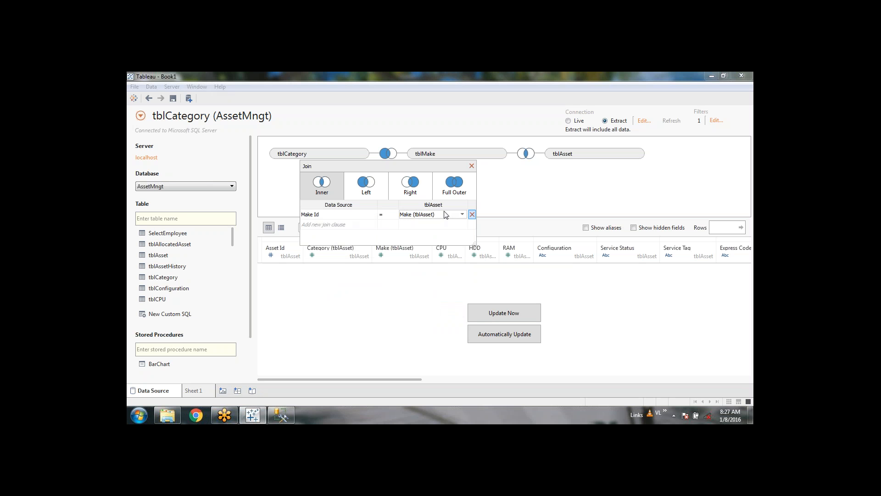
pyautogui.click(376, 183)
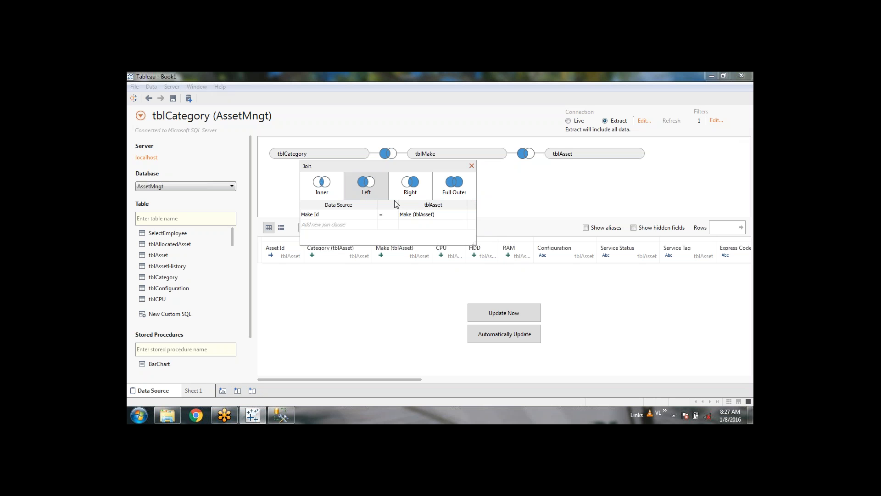
pyautogui.click(473, 168)
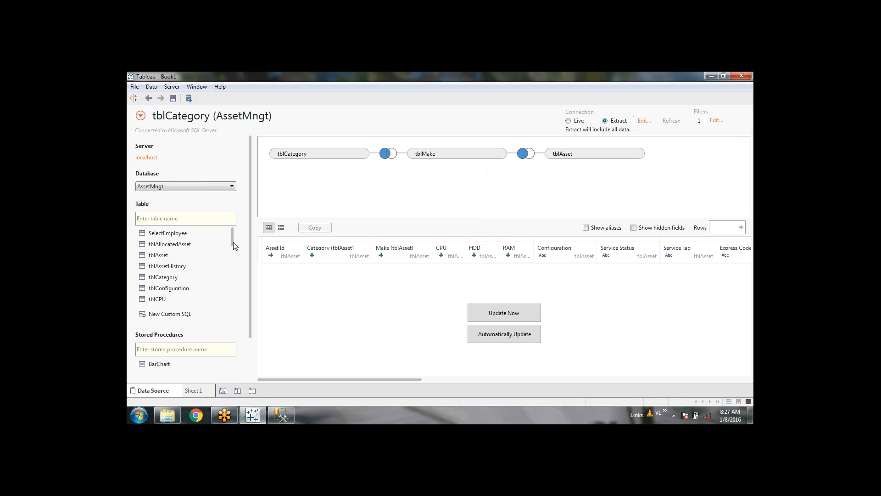
# Step: Add tblAllocatedAsset from the table list to the join canvas beside tblCategory
pyautogui.moveTo(234, 238)
pyautogui.mouseDown()
pyautogui.moveTo(233, 255)
pyautogui.moveTo(233, 228)
pyautogui.mouseUp()
pyautogui.doubleClick(168, 248)
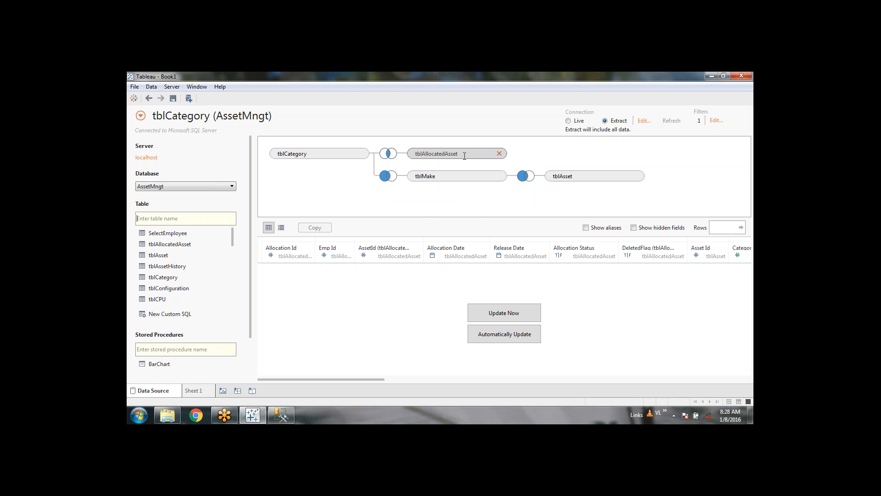
# Step: Make the tblAllocatedAsset join a full outer join on Asset Id = AssetId (tblAllocatedAsset)
pyautogui.click(388, 153)
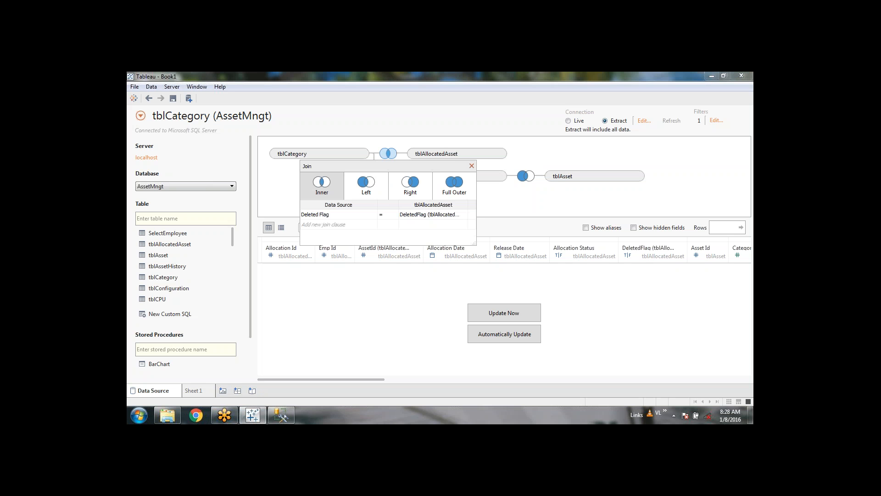
pyautogui.click(372, 215)
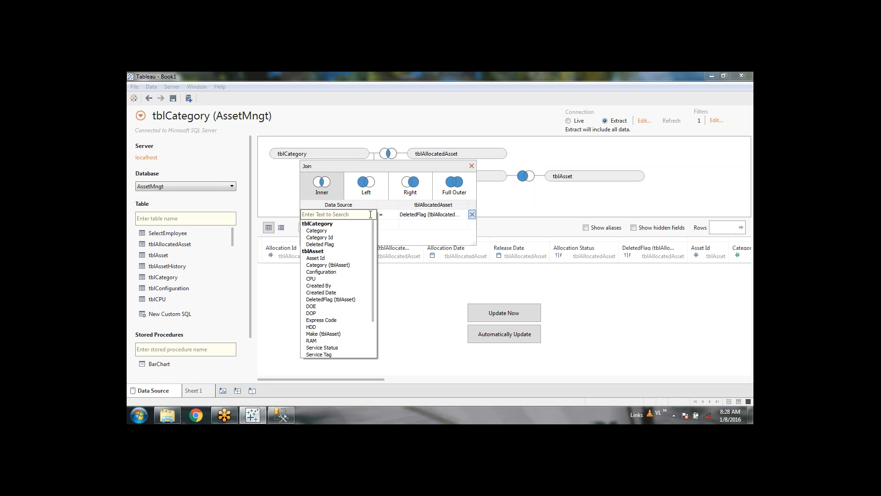
pyautogui.click(340, 258)
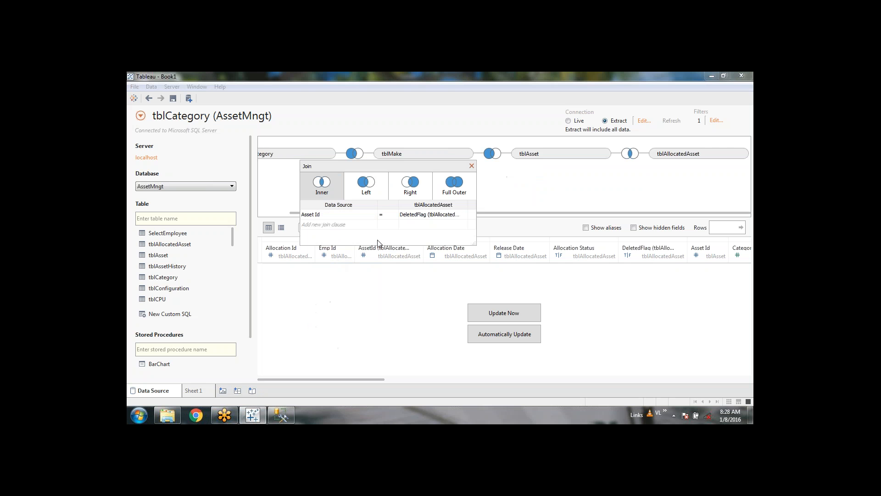
pyautogui.click(460, 216)
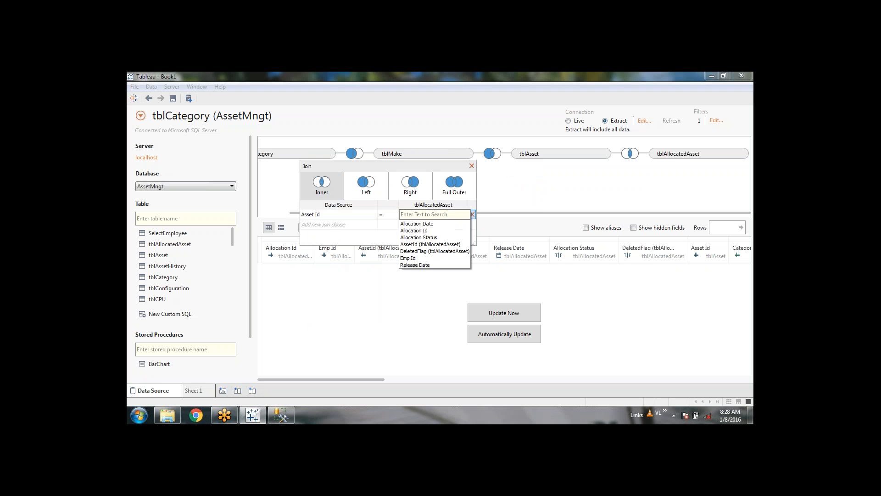
pyautogui.click(430, 245)
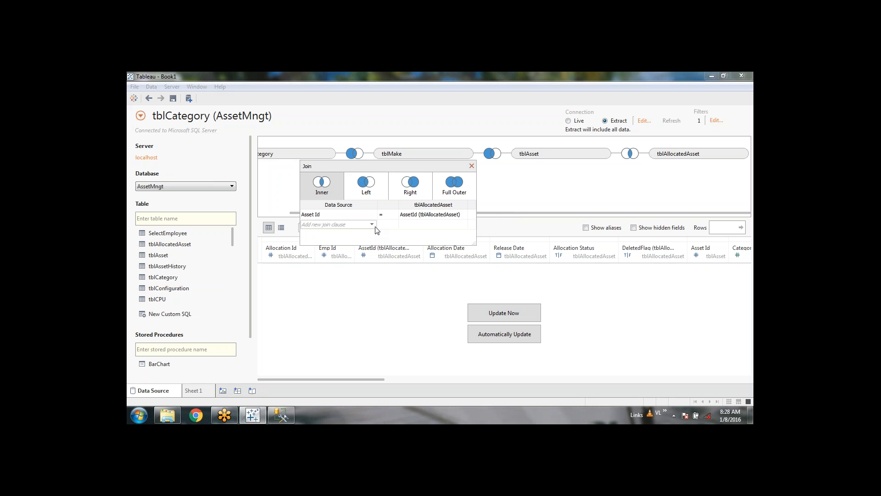
pyautogui.click(454, 187)
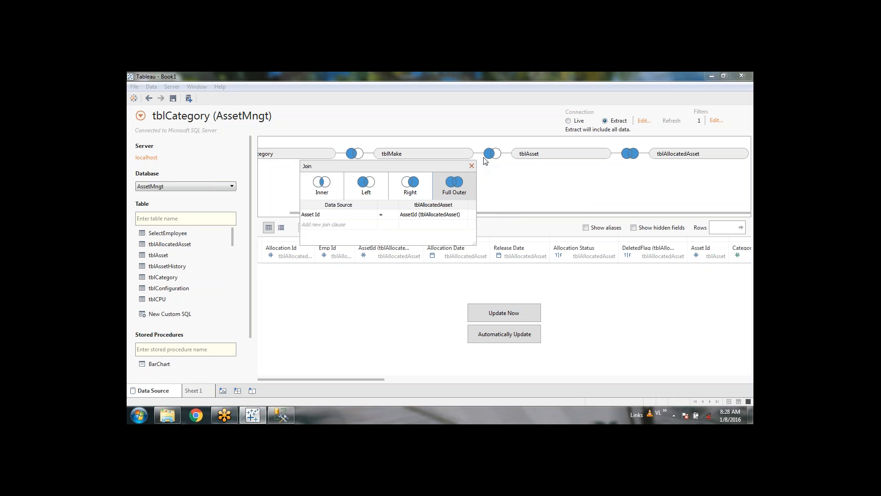
pyautogui.click(472, 166)
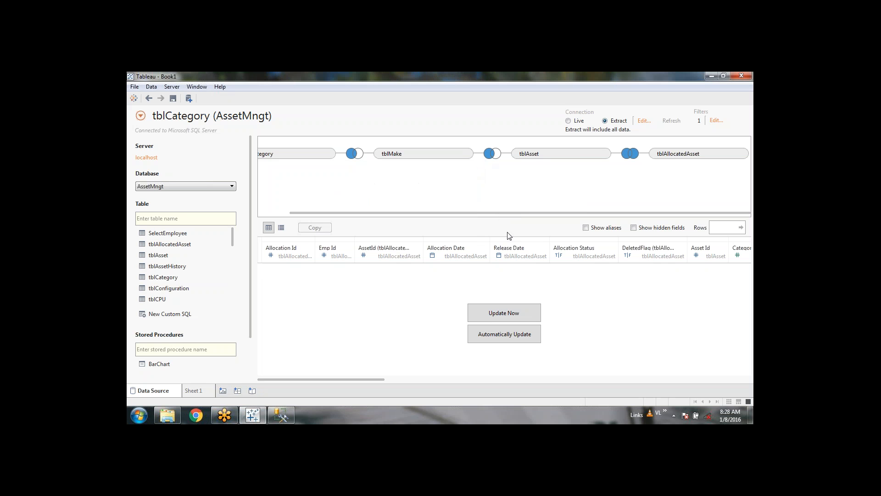
# Step: Add tblEmployee to the canvas as a full outer join using Emp Id as the left field
pyautogui.scroll(-3, 202, 248)
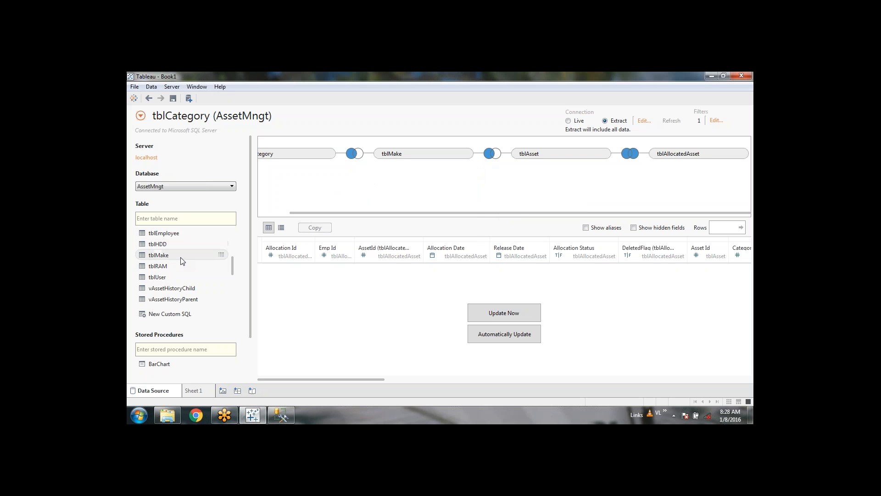
pyautogui.moveTo(185, 238); pyautogui.dragTo(381, 189)
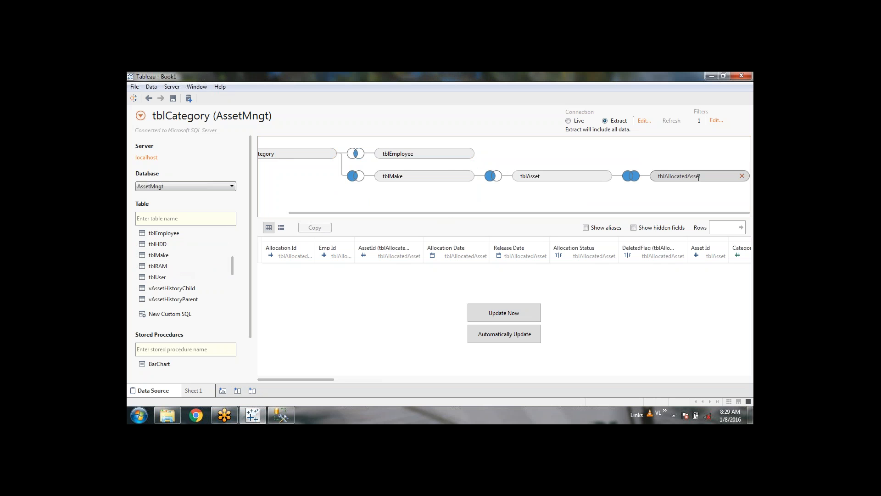
pyautogui.click(355, 153)
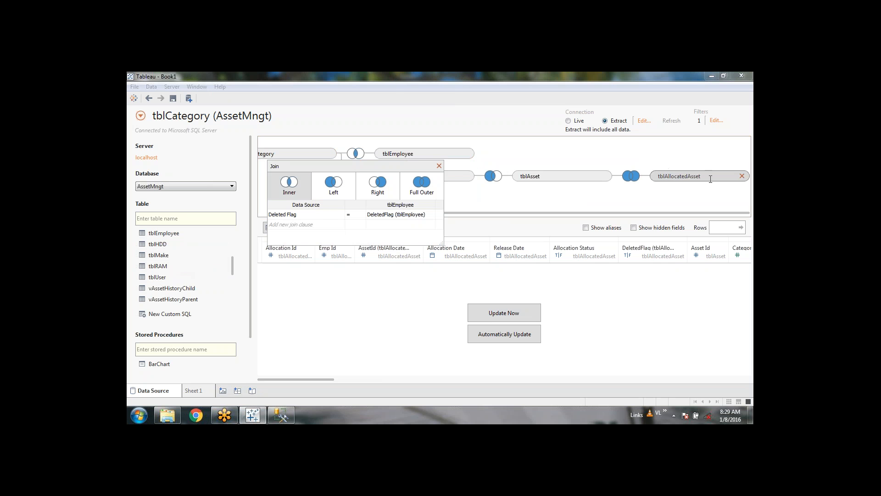
pyautogui.click(345, 218)
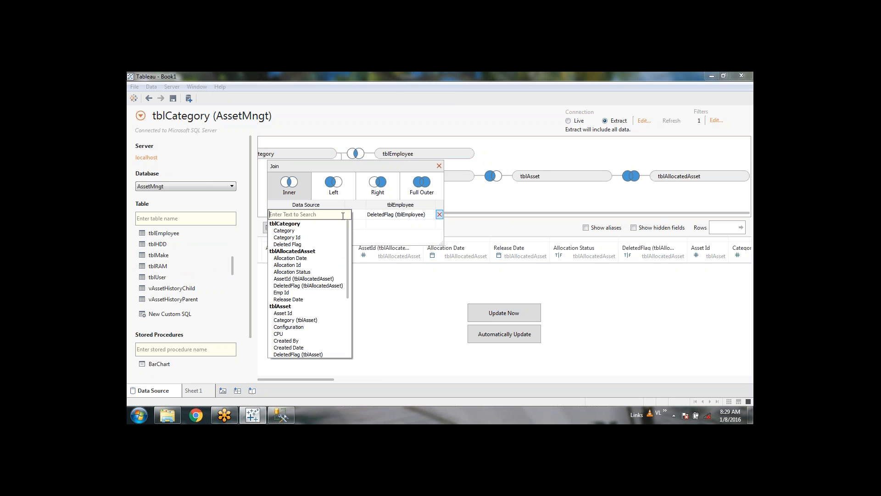
pyautogui.scroll(-4, 314, 301)
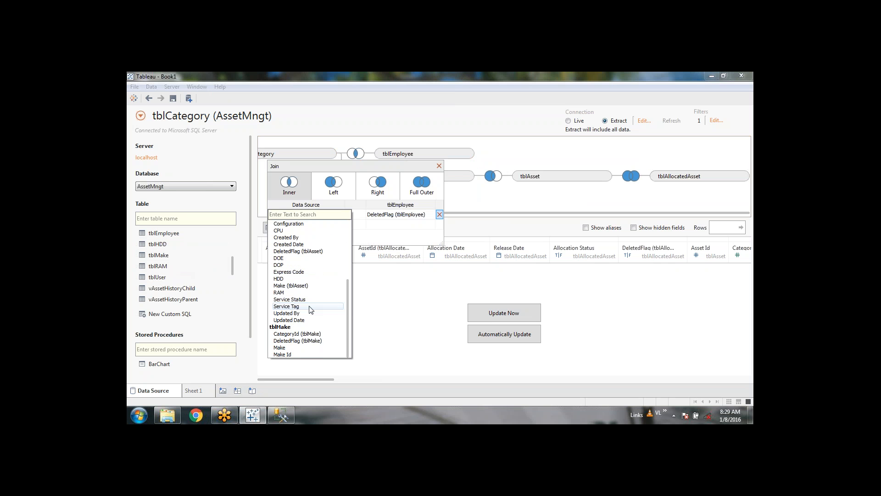
pyautogui.scroll(4, 309, 309)
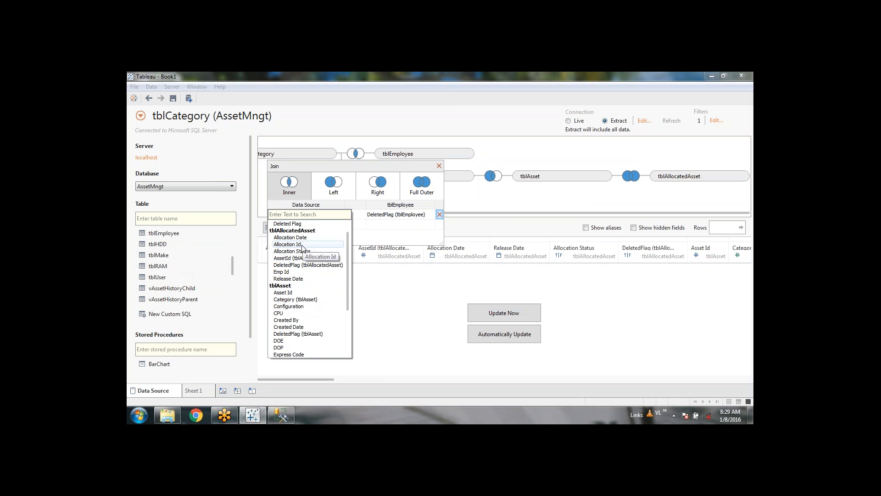
pyautogui.click(295, 274)
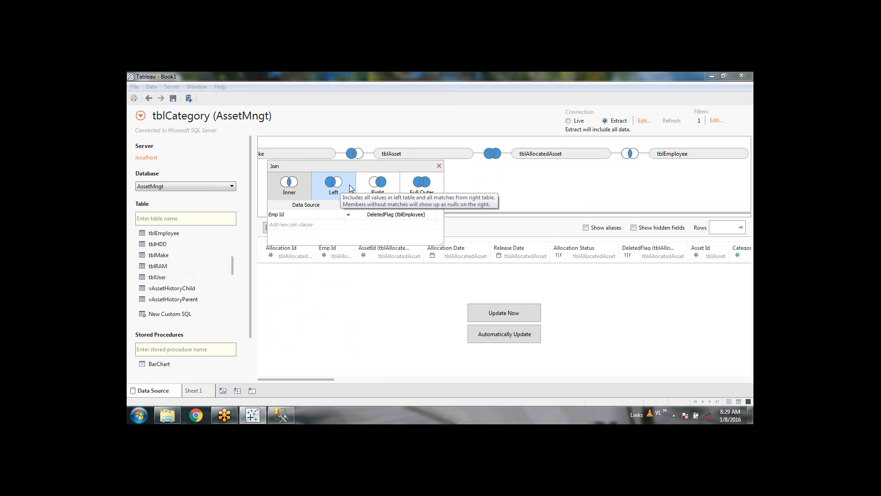
pyautogui.click(422, 186)
pyautogui.click(439, 166)
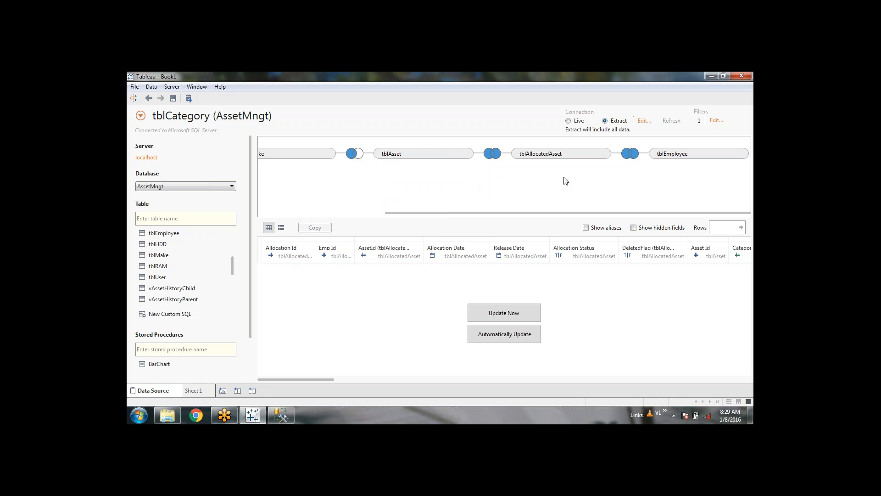
# Step: Match Emp Id against EmpId (tblEmployee), then review the tblAsset–tblAllocatedAsset join
pyautogui.click(630, 153)
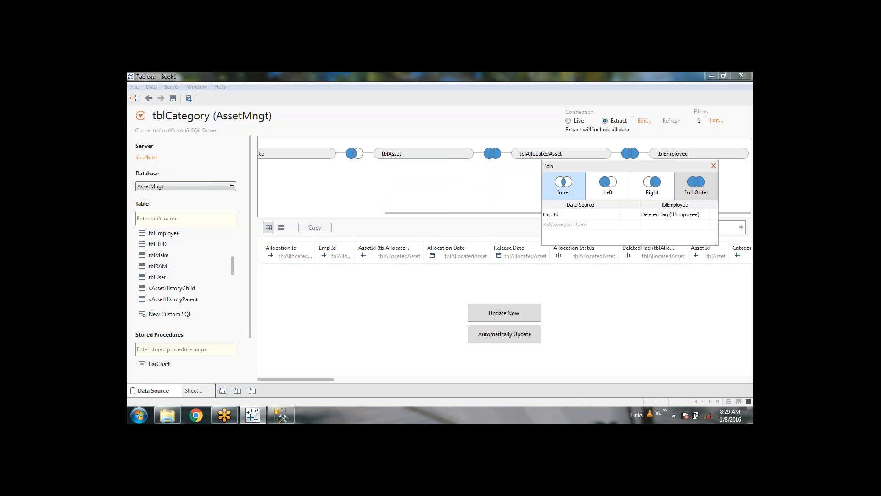
pyautogui.click(701, 216)
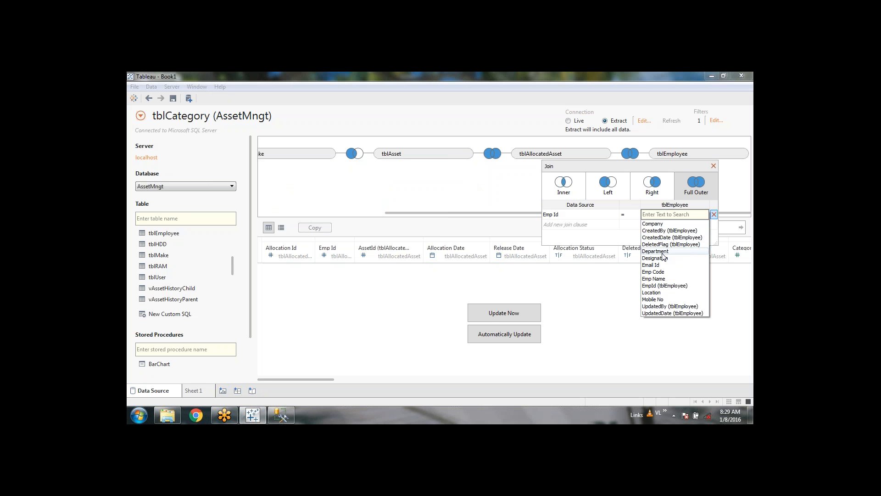
pyautogui.click(678, 285)
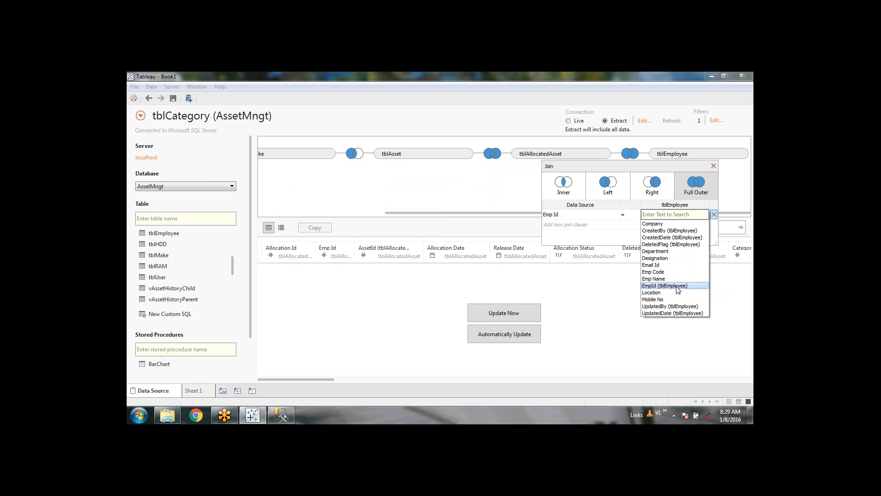
pyautogui.click(677, 286)
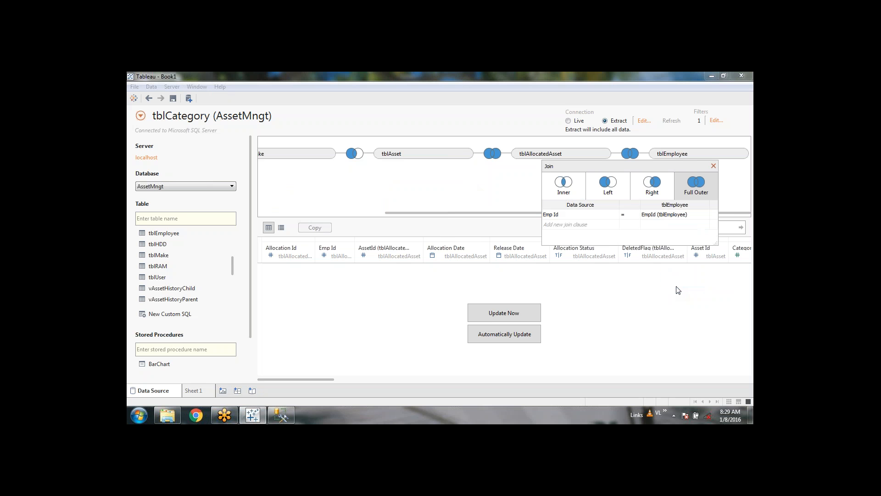
pyautogui.click(714, 166)
pyautogui.click(493, 154)
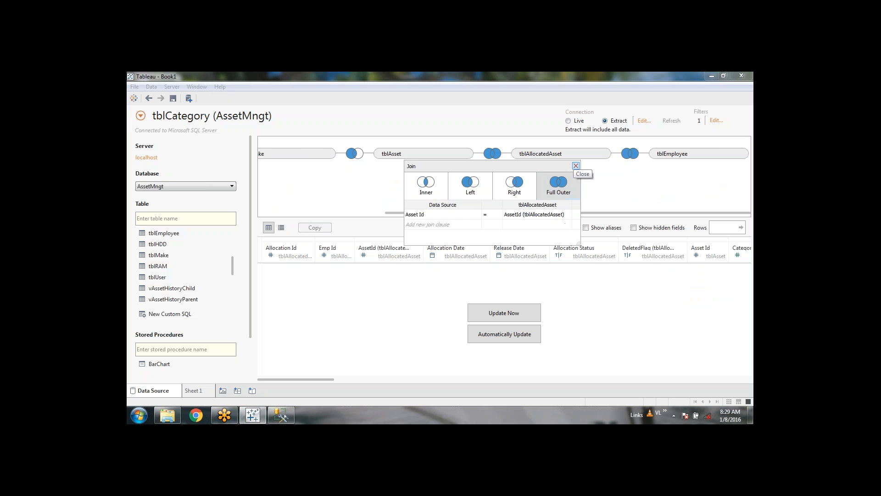
pyautogui.click(576, 166)
# Step: Add tblDepartment to the join canvas next to tblEmployee
pyautogui.moveTo(461, 213); pyautogui.dragTo(315, 222)
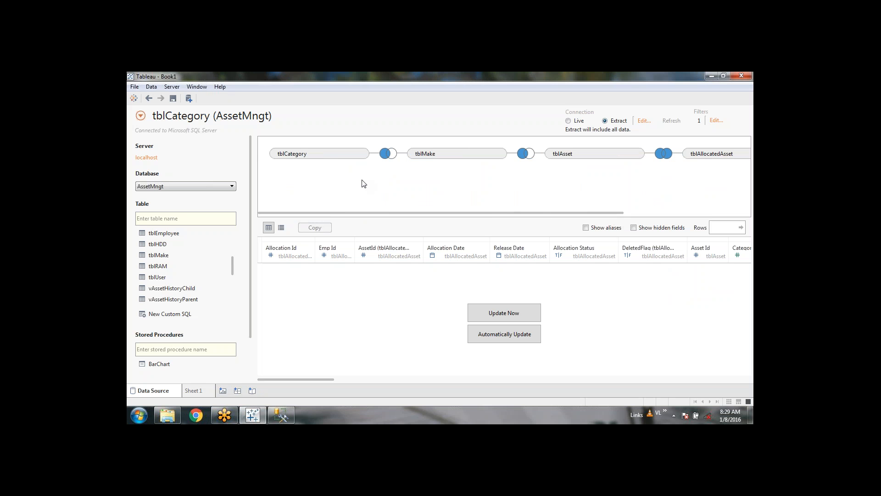
pyautogui.moveTo(339, 214); pyautogui.dragTo(582, 207)
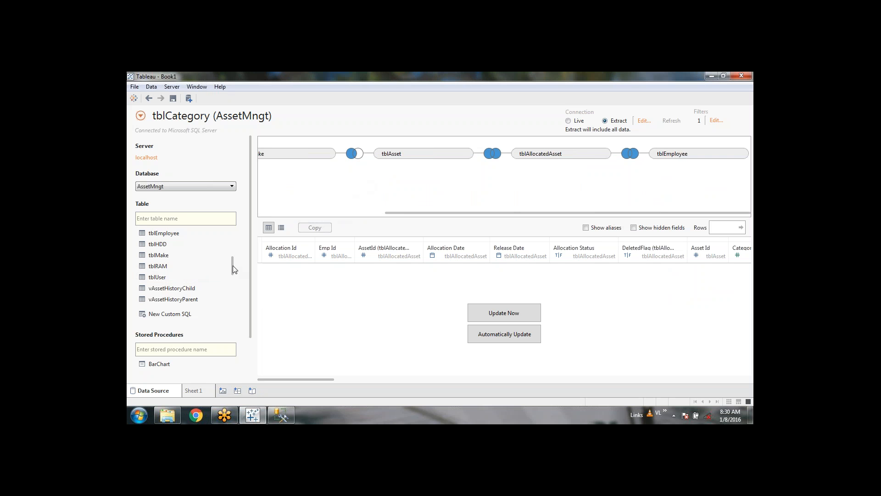
pyautogui.moveTo(233, 265); pyautogui.dragTo(230, 243)
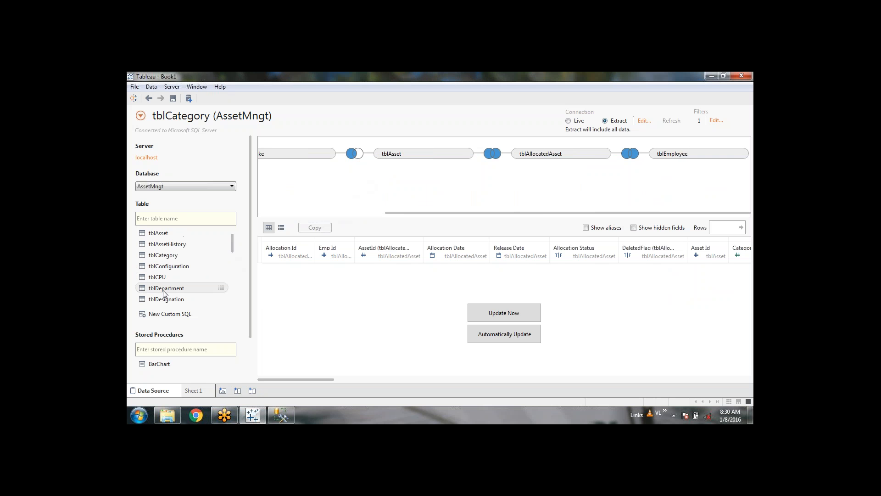
pyautogui.moveTo(164, 293); pyautogui.dragTo(468, 211)
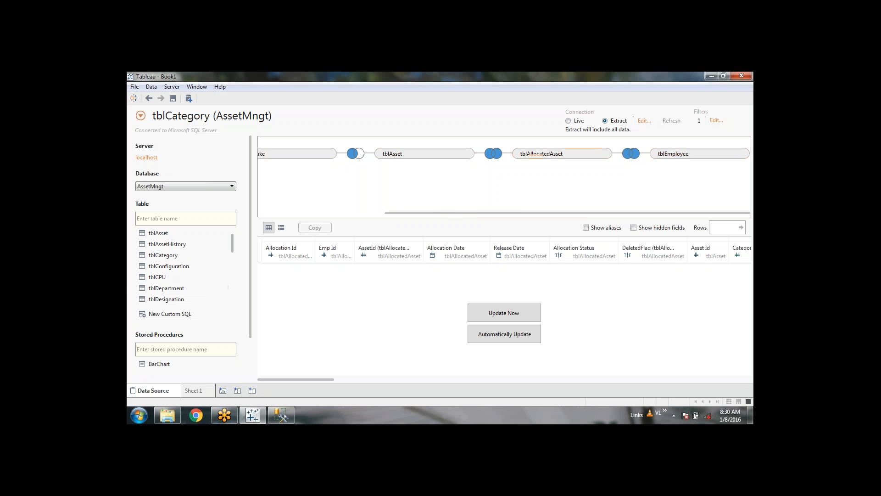
# Step: Set the tblDepartment join to a right join on Department = Dept Id
pyautogui.click(629, 153)
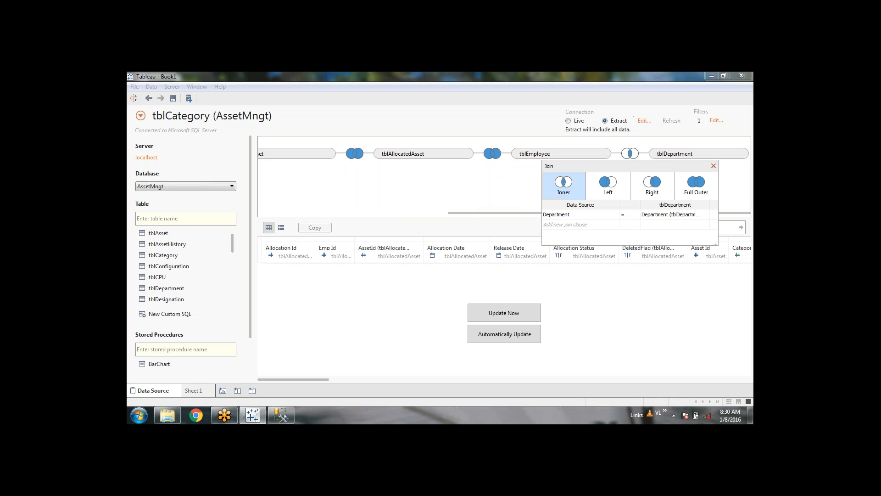
pyautogui.click(615, 215)
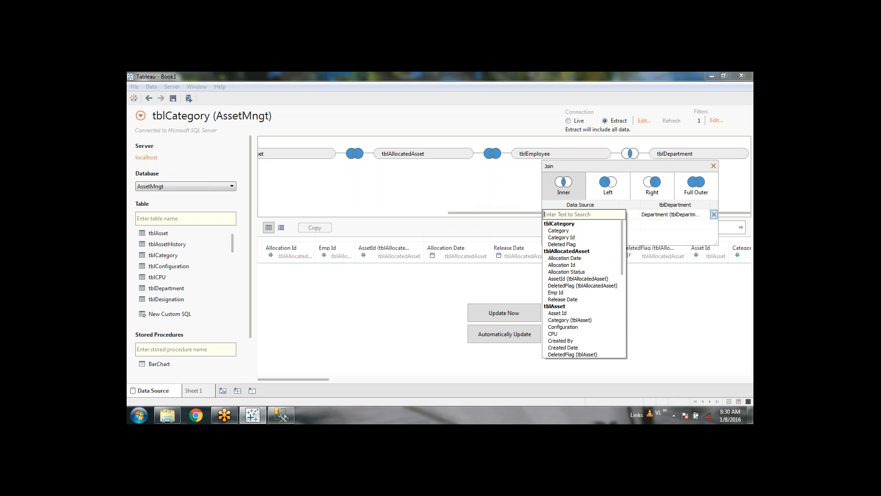
pyautogui.scroll(-10, 599, 285)
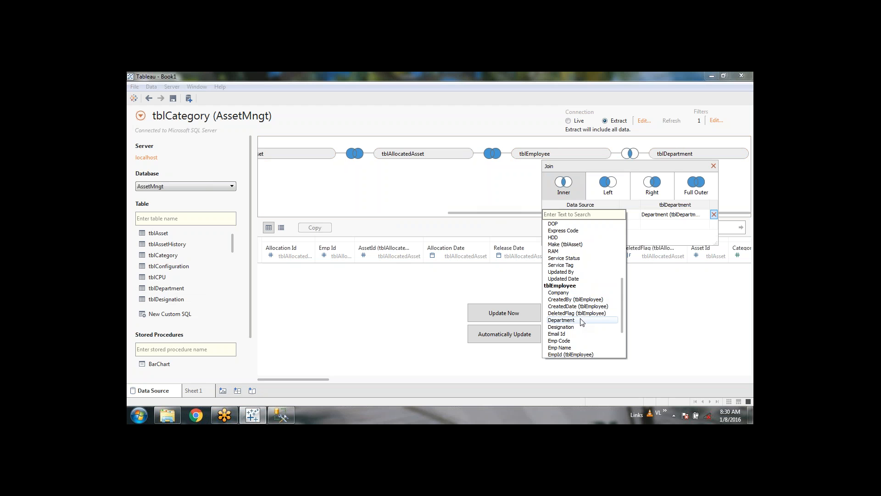
pyautogui.click(561, 320)
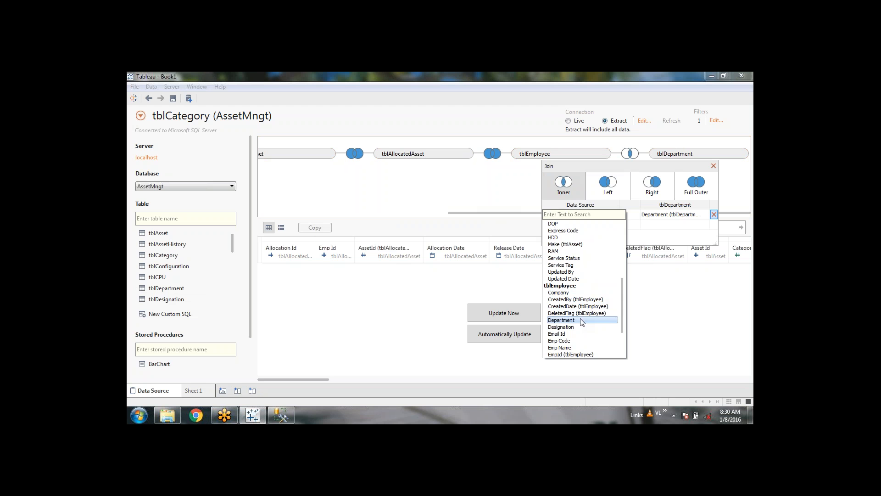
pyautogui.click(705, 215)
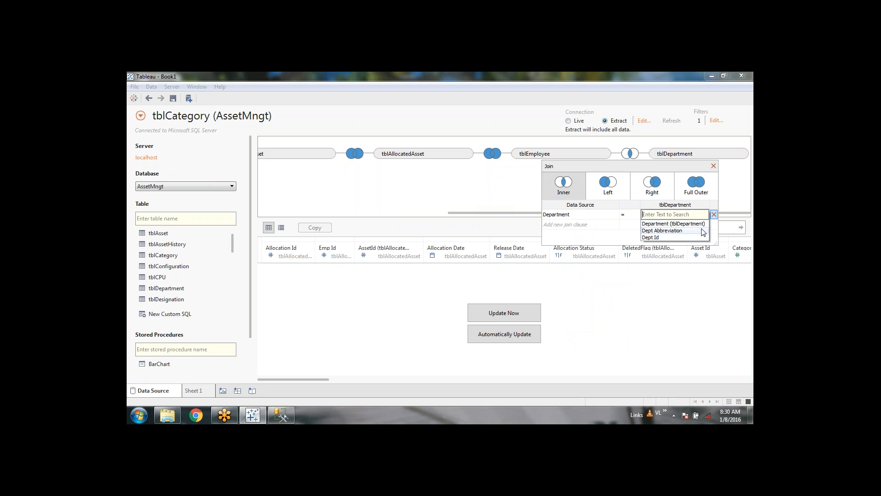
pyautogui.click(657, 237)
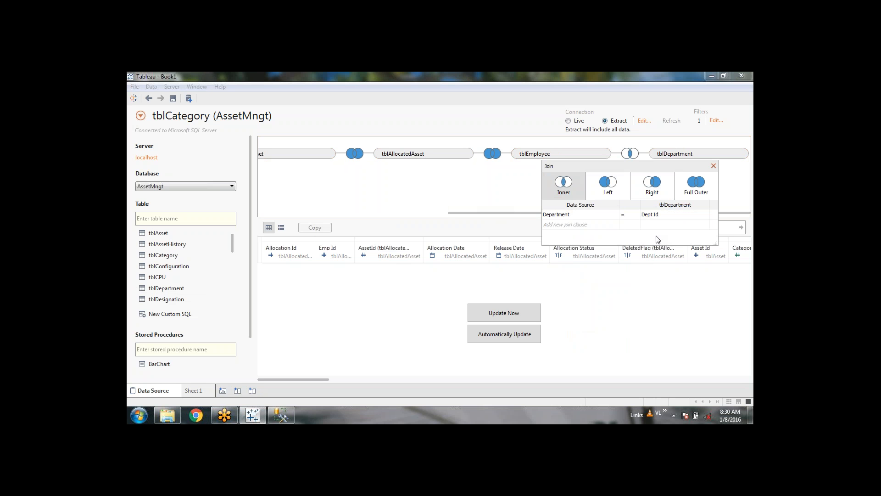
pyautogui.click(662, 186)
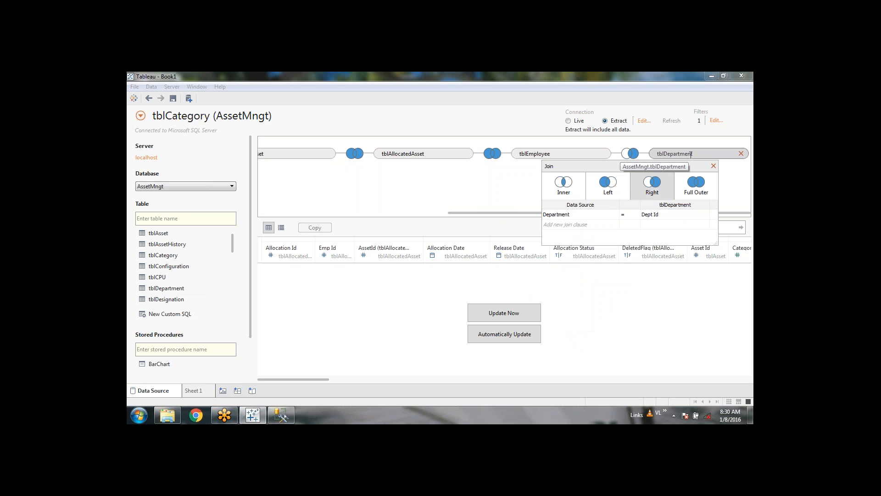
pyautogui.click(714, 168)
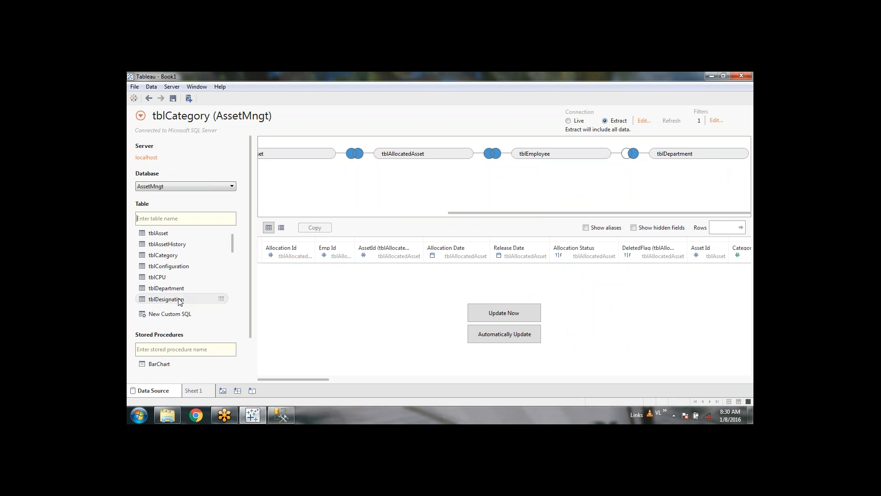
# Step: Add tblDesignation as a right join on Designation = Designation Id
pyautogui.moveTo(165, 299); pyautogui.dragTo(610, 180)
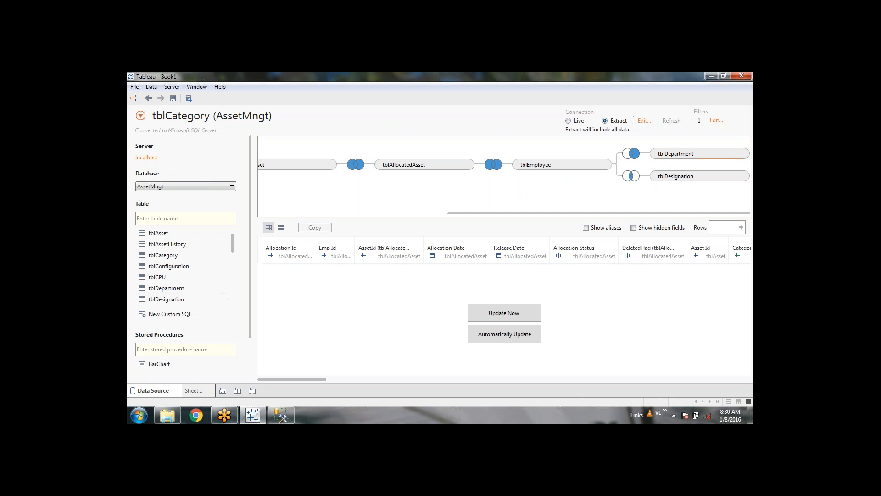
pyautogui.click(631, 180)
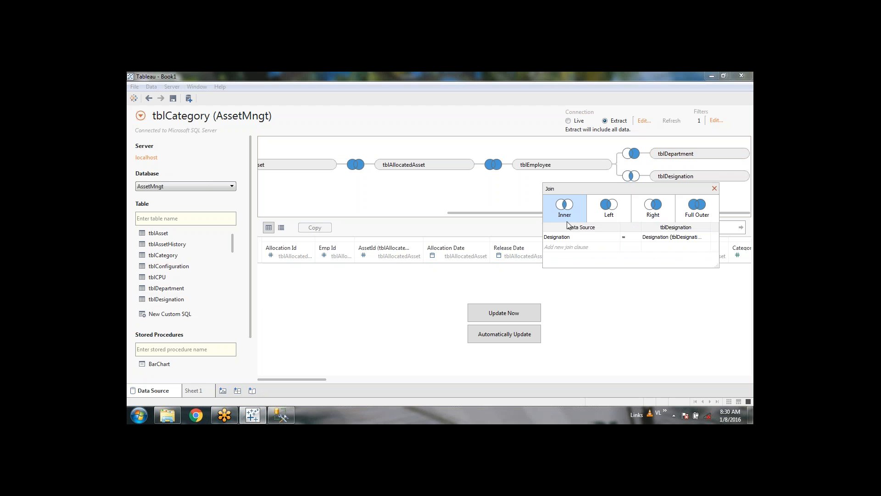
pyautogui.click(587, 237)
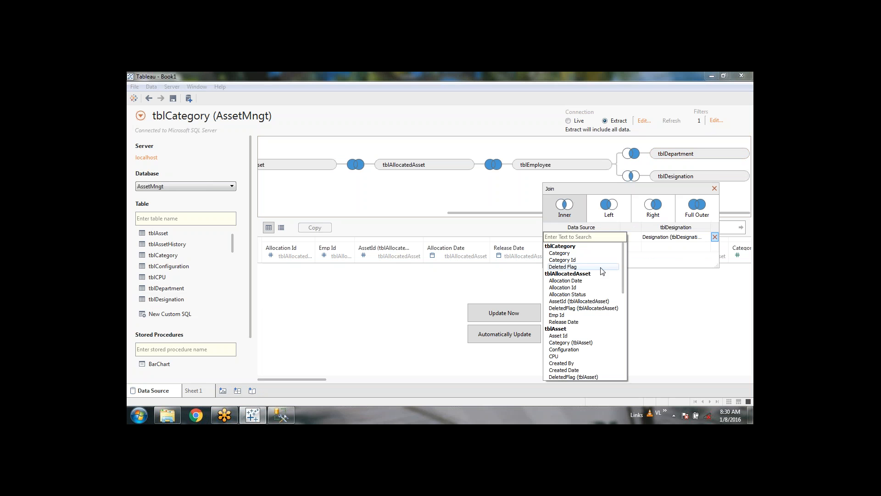
pyautogui.scroll(-2, 586, 331)
pyautogui.scroll(-4, 586, 336)
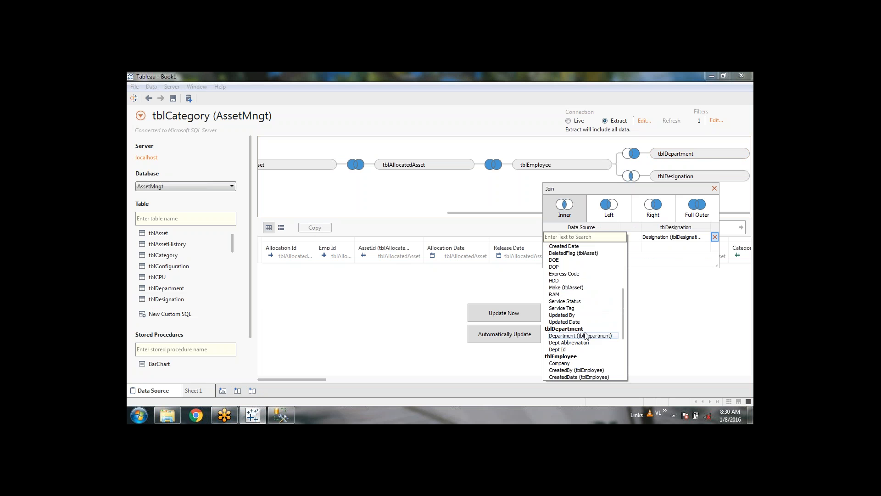
pyautogui.scroll(-3, 587, 337)
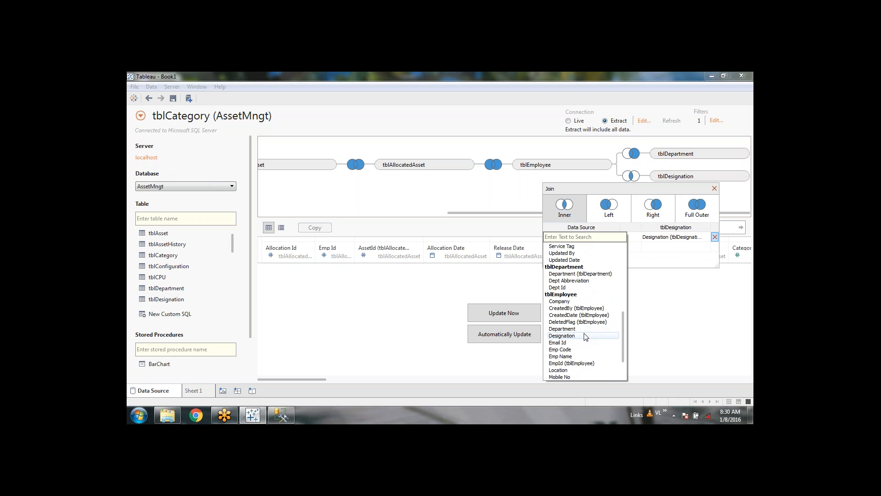
pyautogui.click(561, 335)
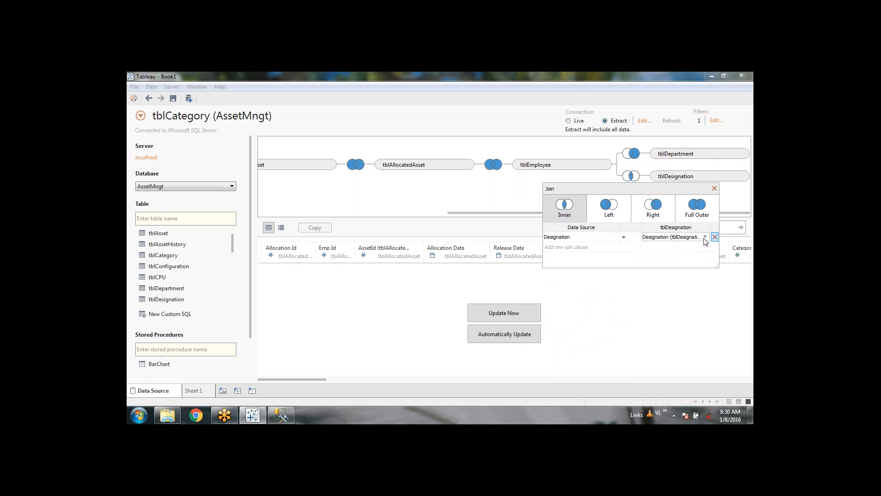
pyautogui.click(689, 236)
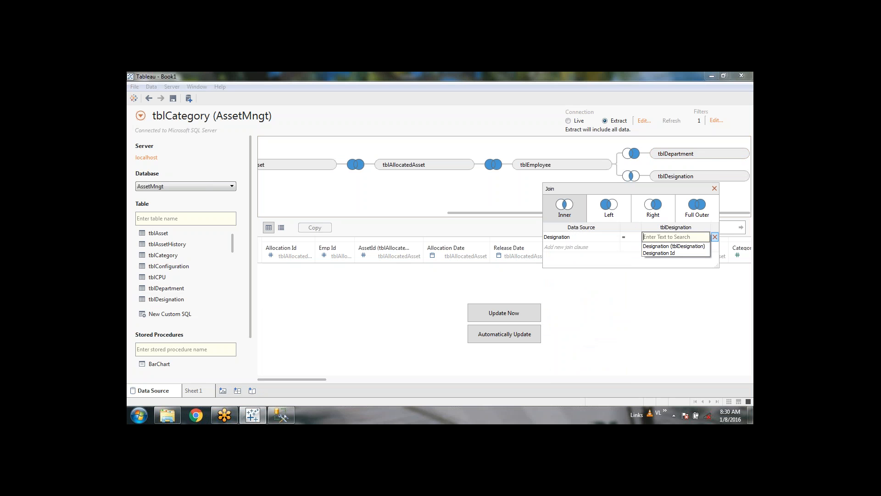
pyautogui.click(677, 253)
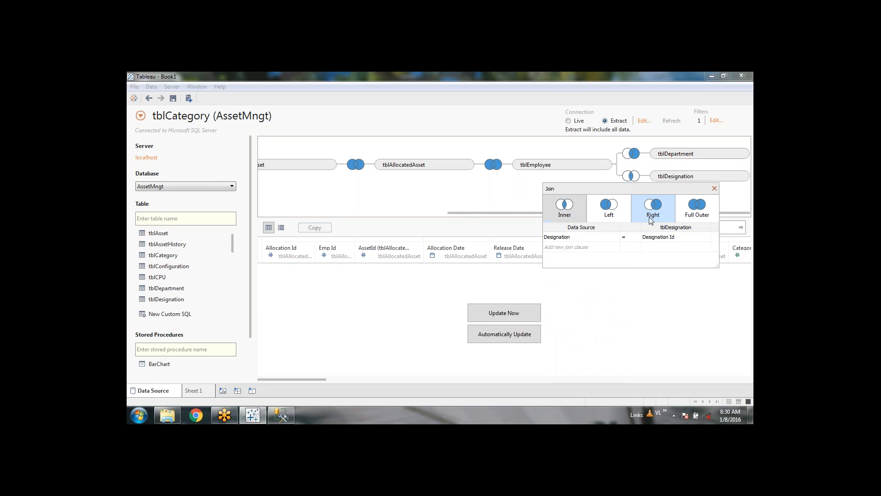
pyautogui.click(657, 212)
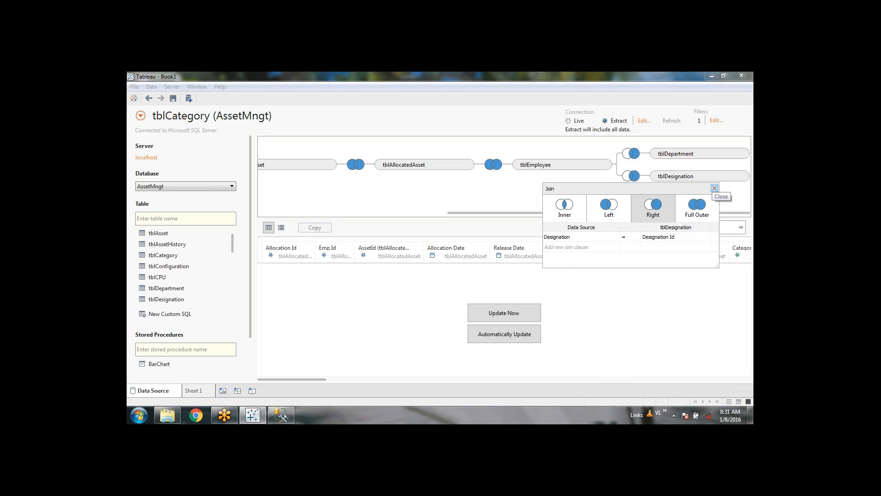
pyautogui.click(715, 189)
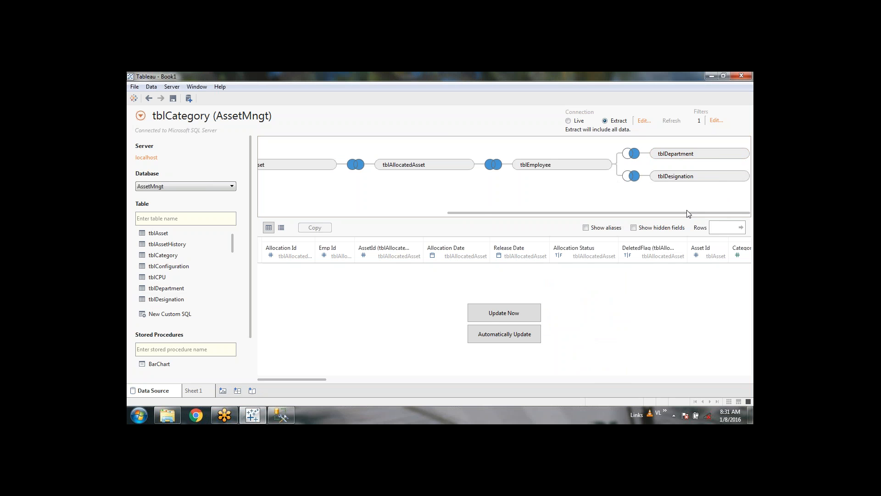
pyautogui.moveTo(686, 213); pyautogui.dragTo(448, 214)
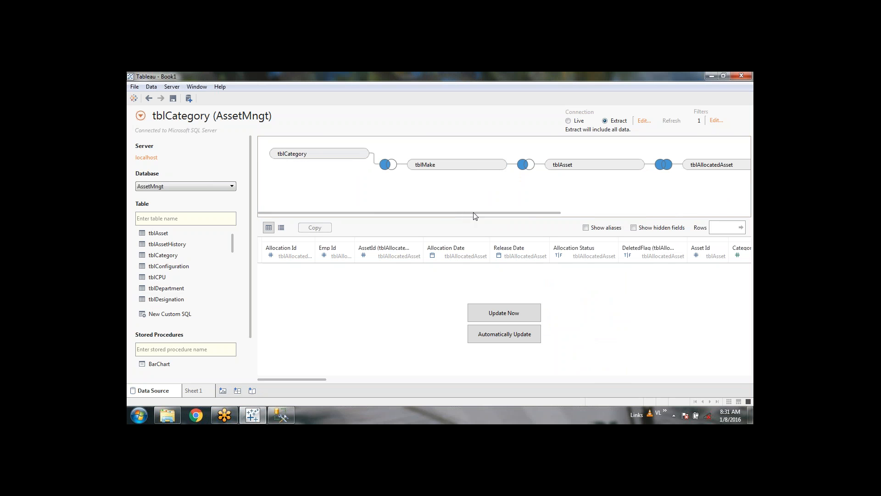
pyautogui.moveTo(473, 213); pyautogui.dragTo(578, 216)
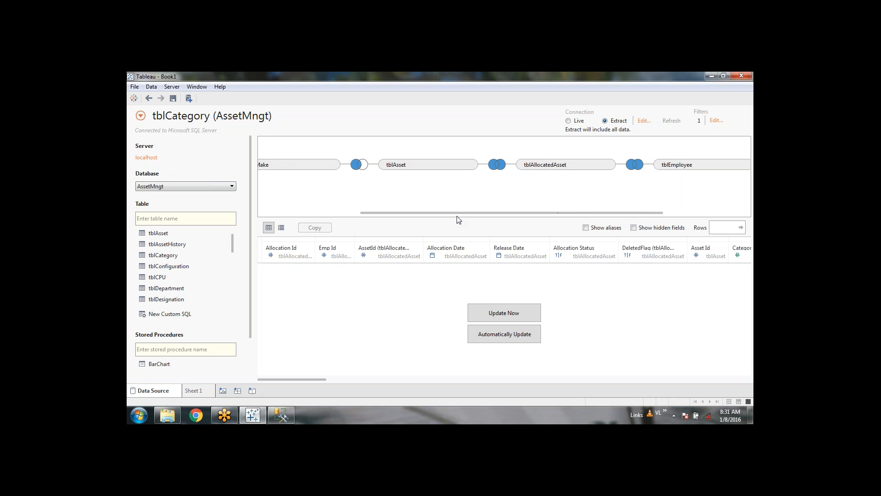
pyautogui.moveTo(461, 215); pyautogui.dragTo(533, 210)
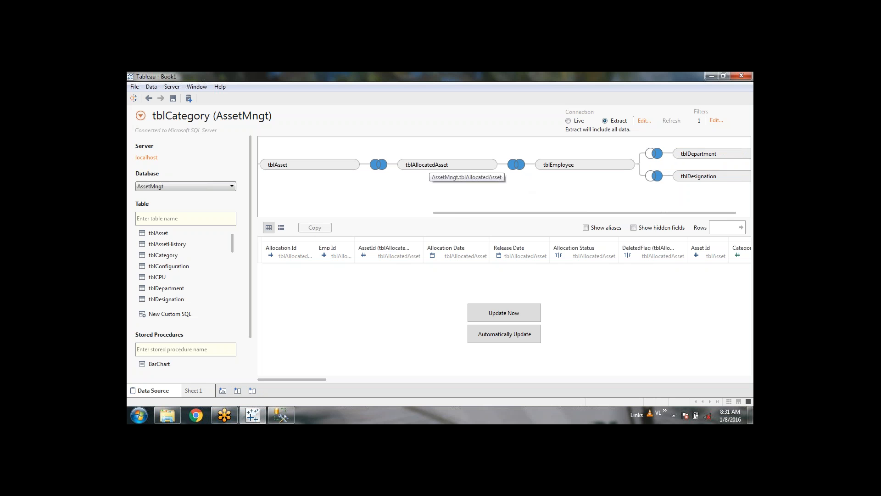
pyautogui.moveTo(454, 214); pyautogui.dragTo(458, 214)
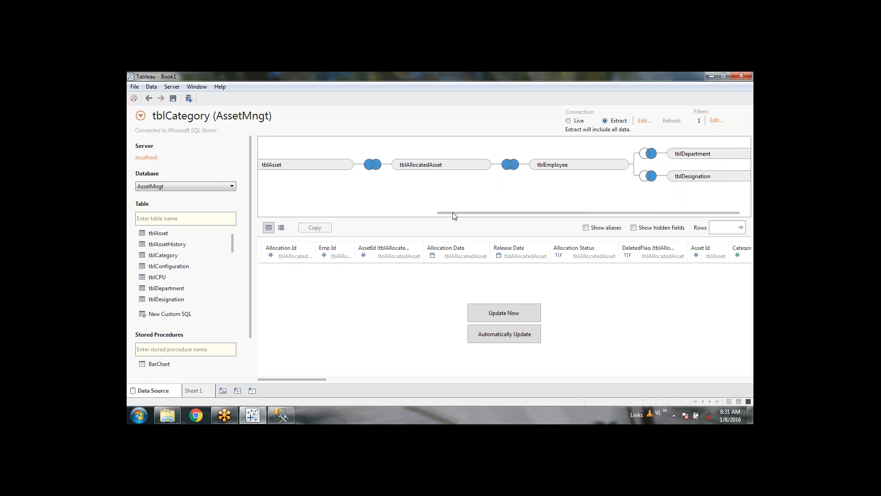
pyautogui.moveTo(453, 216); pyautogui.dragTo(464, 215)
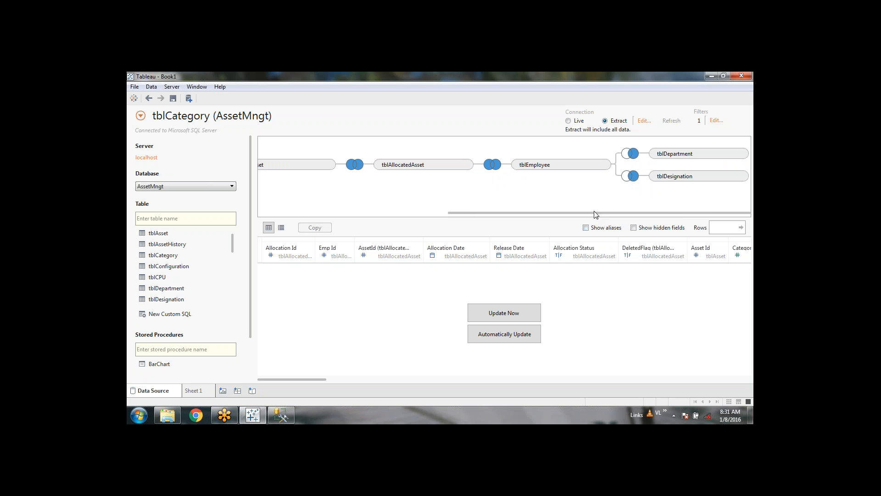
pyautogui.moveTo(594, 216); pyautogui.dragTo(365, 222)
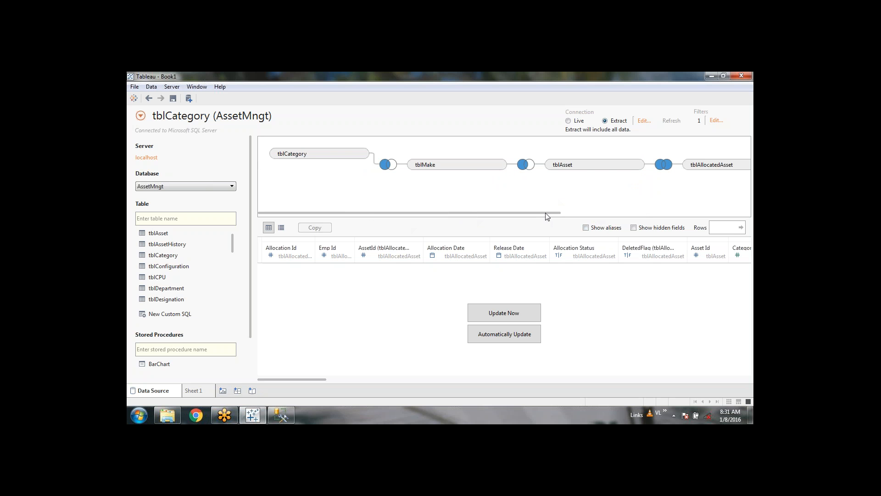
pyautogui.moveTo(547, 217); pyautogui.dragTo(750, 214)
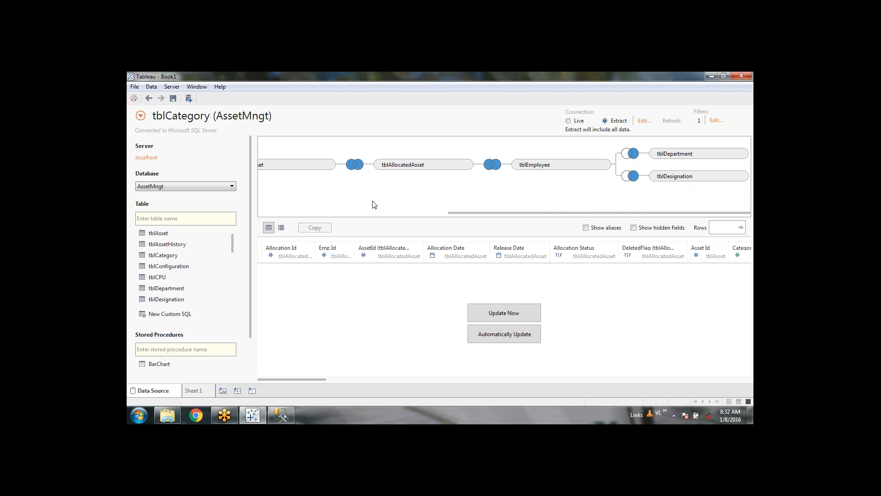
# Step: Rename the tblCategory (AssetMngt) data source to AssetDataModel
pyautogui.click(285, 119)
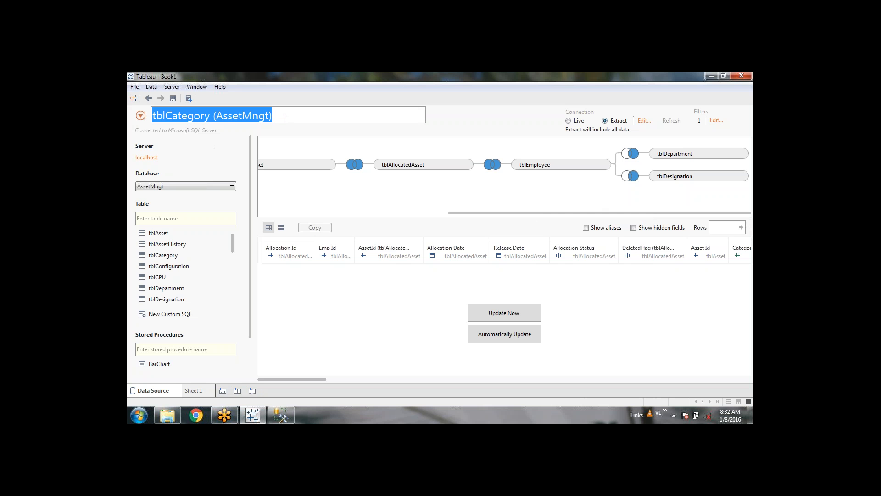
pyautogui.write('A')
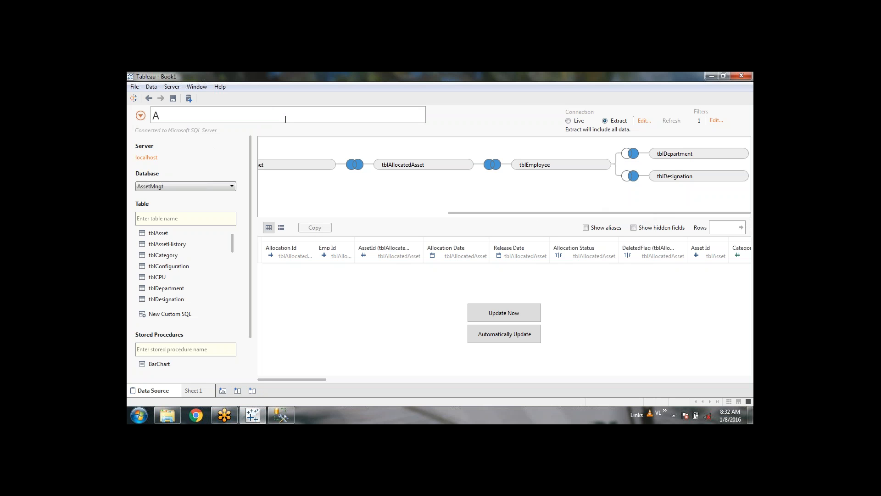
pyautogui.write('ssetDataModel')
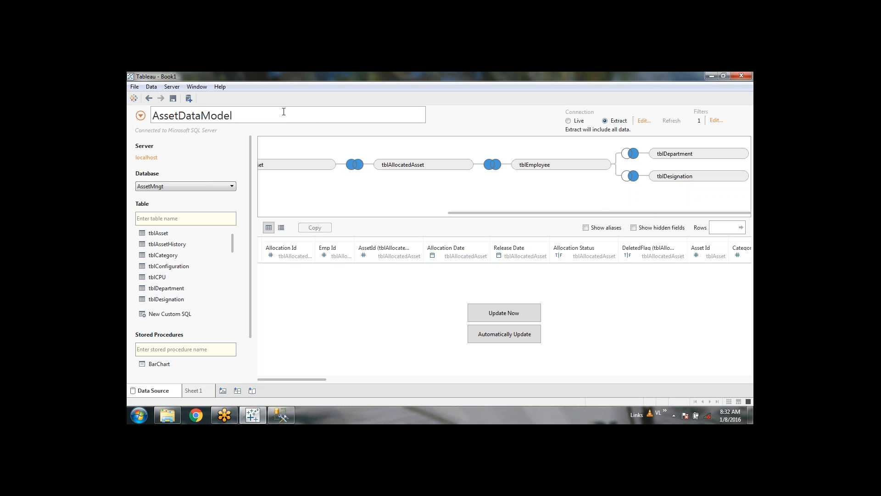
pyautogui.click(442, 121)
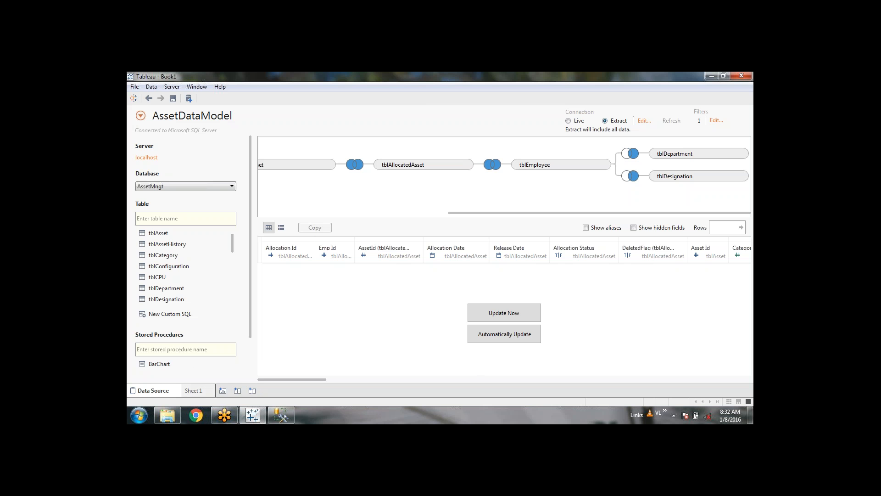
# Step: Return the join canvas to its start and update the preview to show the joined allocation rows
pyautogui.moveTo(474, 214); pyautogui.dragTo(612, 207)
pyautogui.click(526, 338)
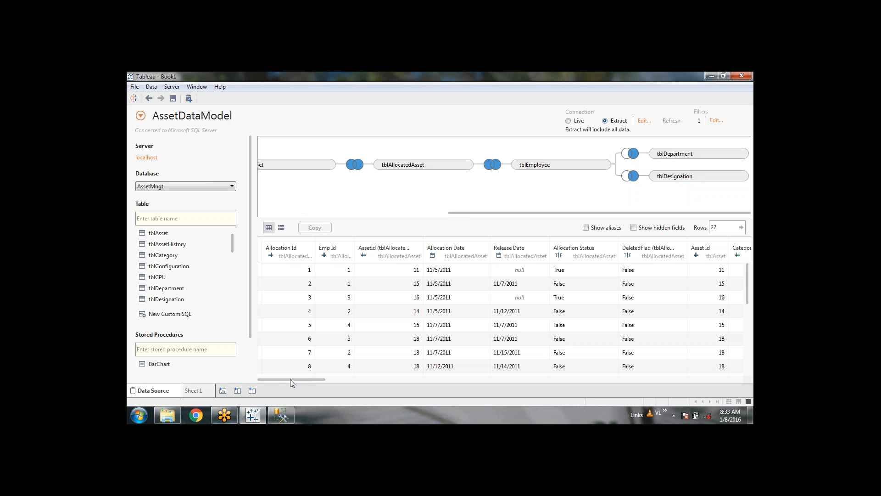
pyautogui.moveTo(290, 379); pyautogui.dragTo(274, 370)
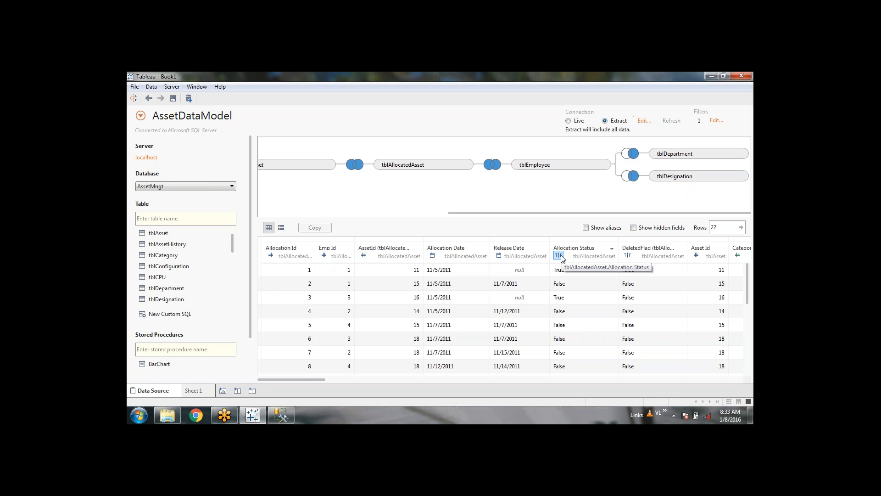
pyautogui.moveTo(310, 378); pyautogui.dragTo(365, 376)
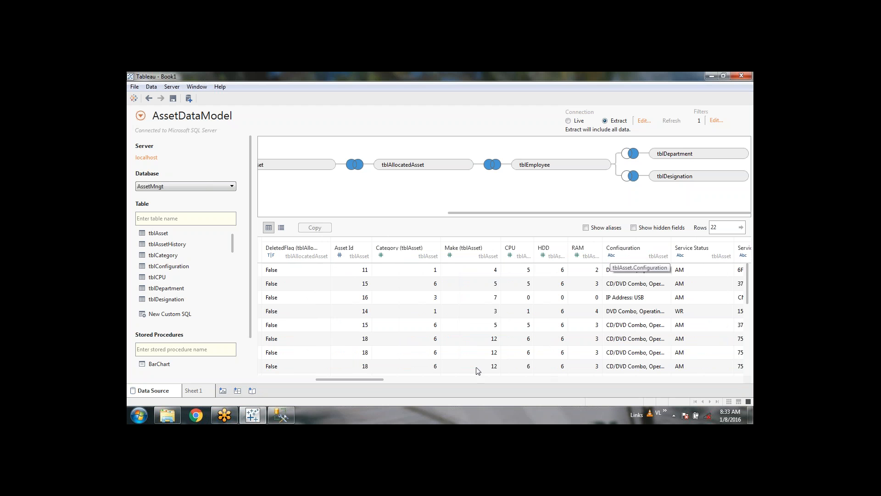
pyautogui.moveTo(382, 378); pyautogui.dragTo(296, 377)
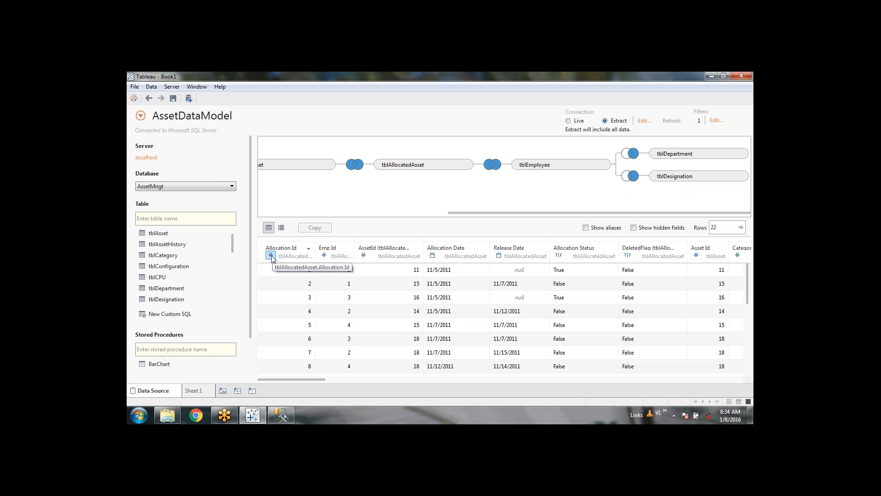
pyautogui.moveTo(293, 380); pyautogui.dragTo(303, 379)
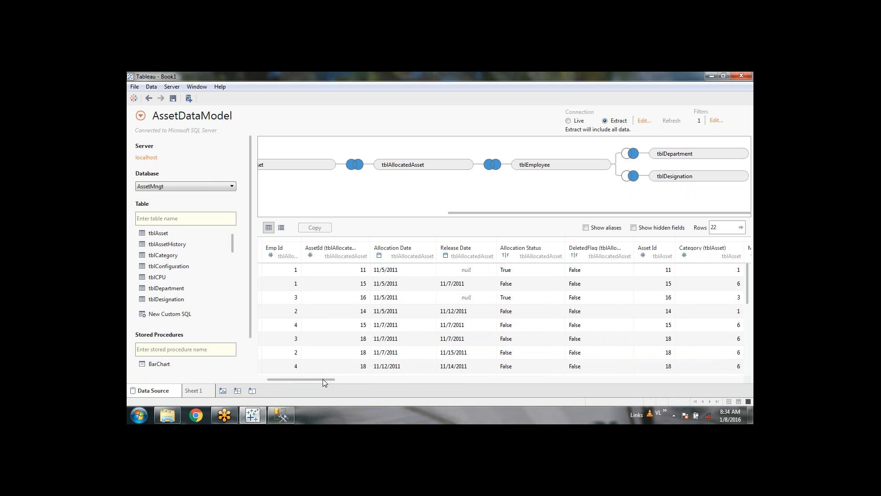
pyautogui.moveTo(323, 379); pyautogui.dragTo(377, 375)
pyautogui.click(377, 372)
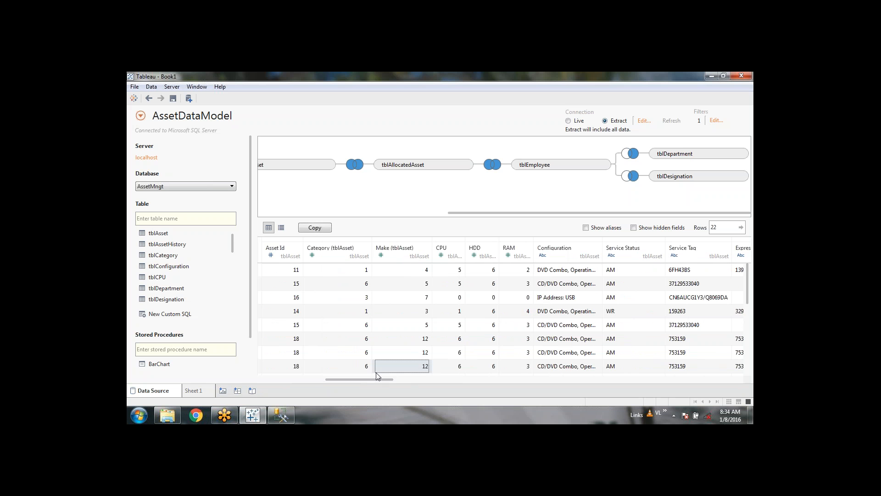
pyautogui.moveTo(370, 379); pyautogui.dragTo(322, 379)
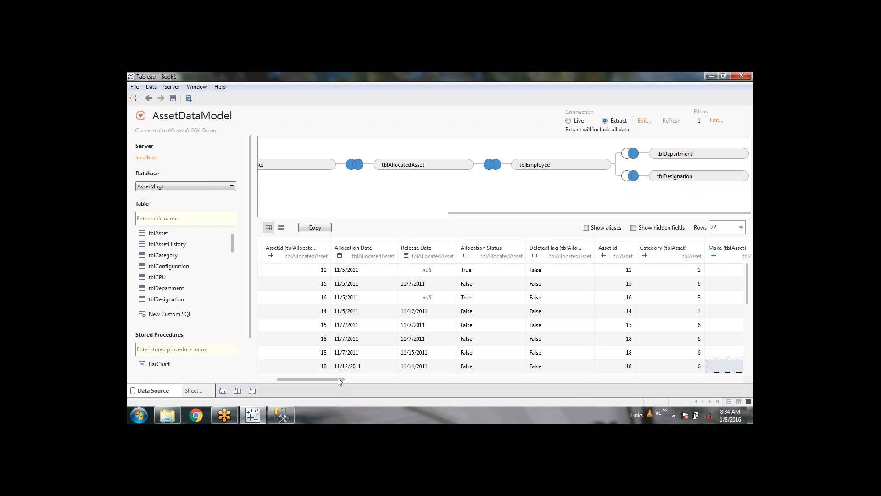
pyautogui.hscroll(1, 338, 378)
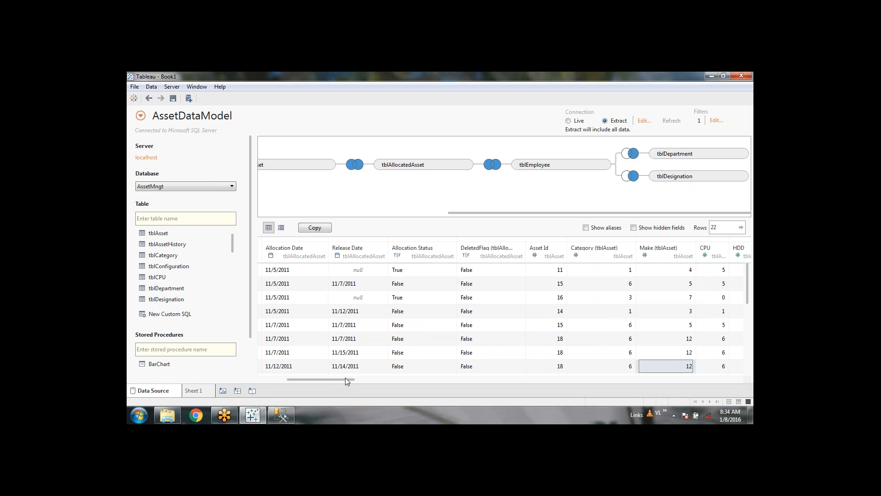
pyautogui.moveTo(347, 379); pyautogui.dragTo(385, 381)
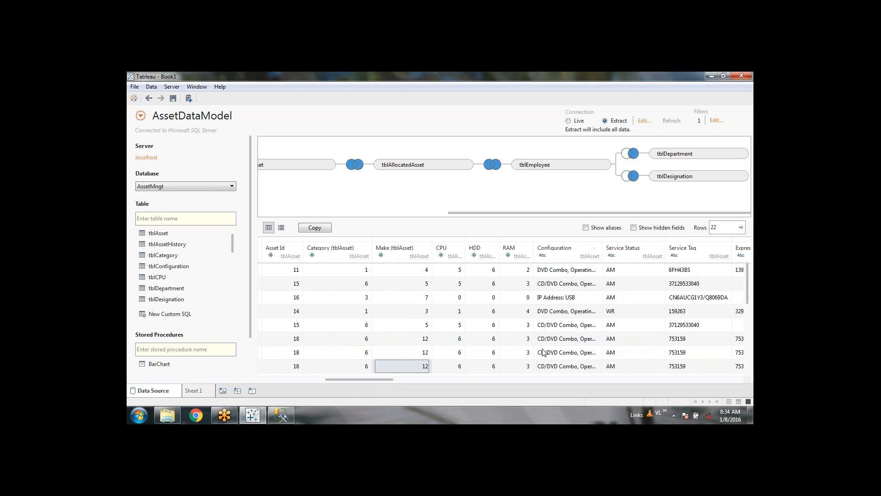
pyautogui.moveTo(389, 380); pyautogui.dragTo(396, 380)
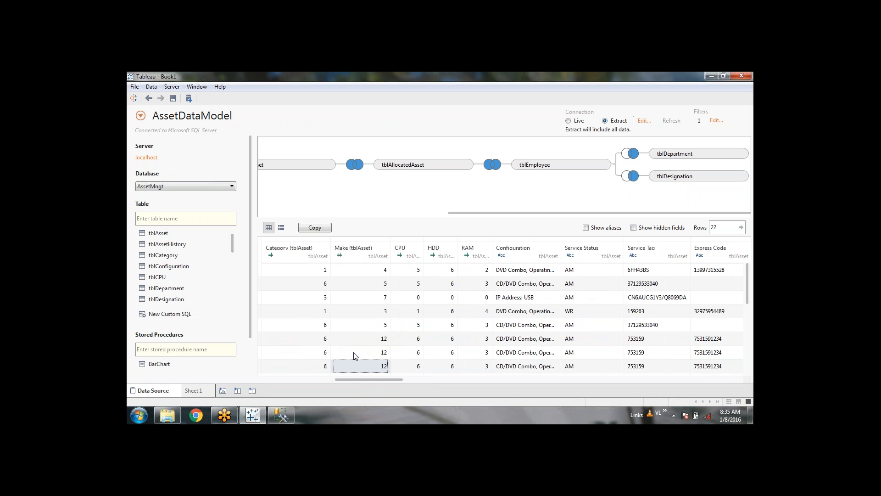
pyautogui.moveTo(392, 379); pyautogui.dragTo(285, 380)
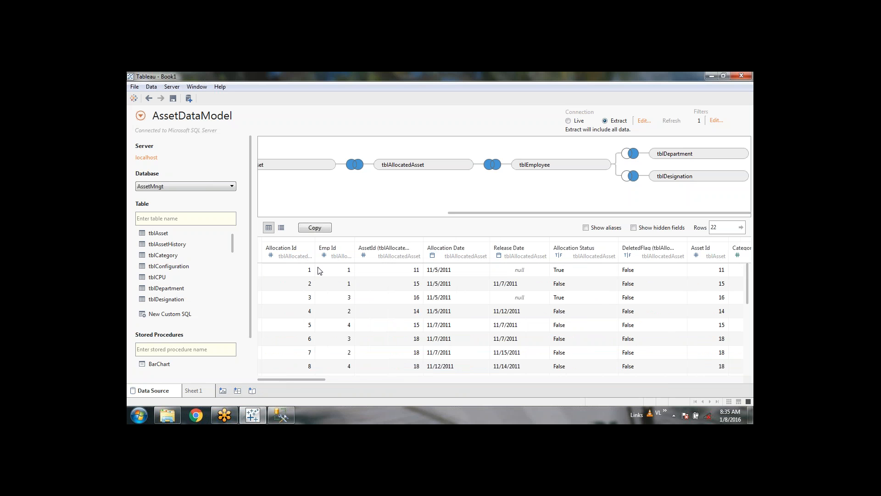
pyautogui.moveTo(283, 378)
pyautogui.mouseDown()
pyautogui.moveTo(340, 380)
pyautogui.moveTo(284, 384)
pyautogui.mouseUp()
pyautogui.moveTo(316, 379); pyautogui.dragTo(528, 372)
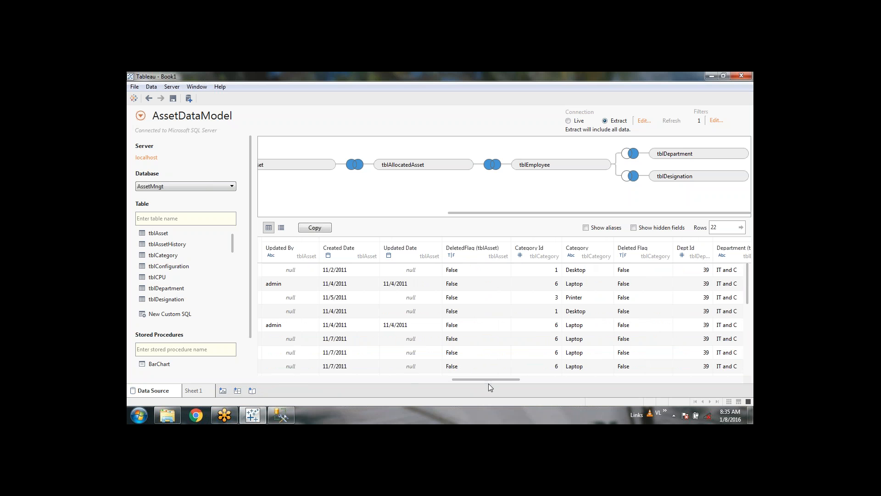
pyautogui.moveTo(503, 379); pyautogui.dragTo(263, 380)
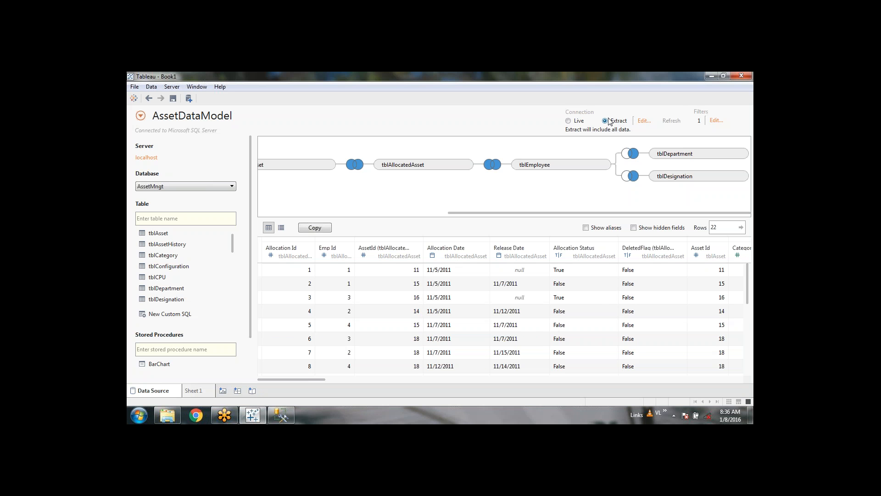
# Step: Switch to Sheet 1 and browse the extract save location to Sales_Dashboard > Datasources
pyautogui.click(195, 391)
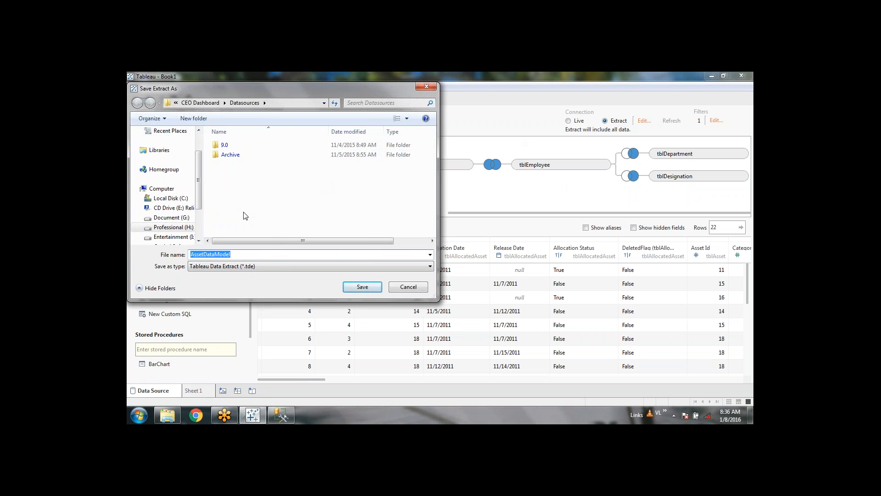
pyautogui.click(200, 102)
pyautogui.click(238, 104)
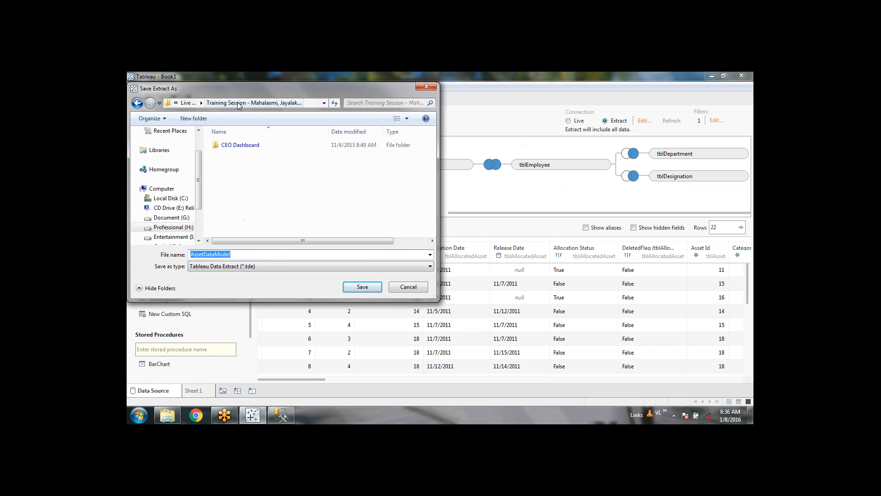
pyautogui.click(190, 106)
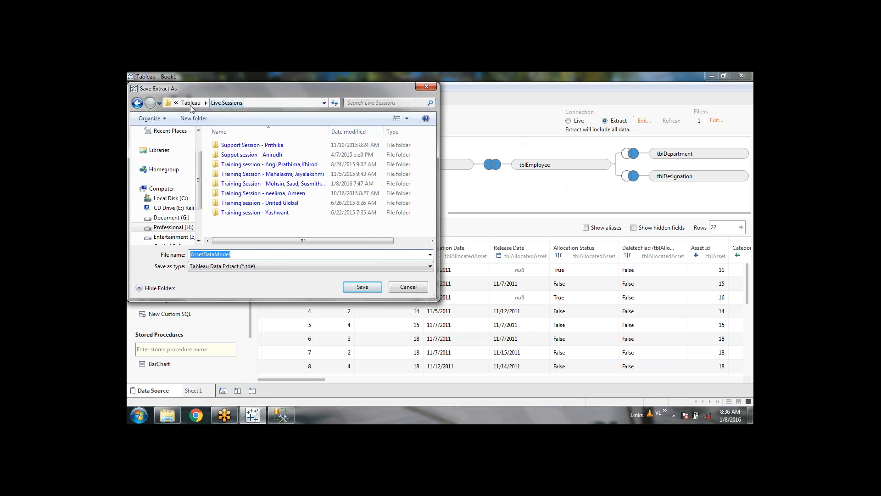
pyautogui.doubleClick(302, 187)
pyautogui.doubleClick(250, 146)
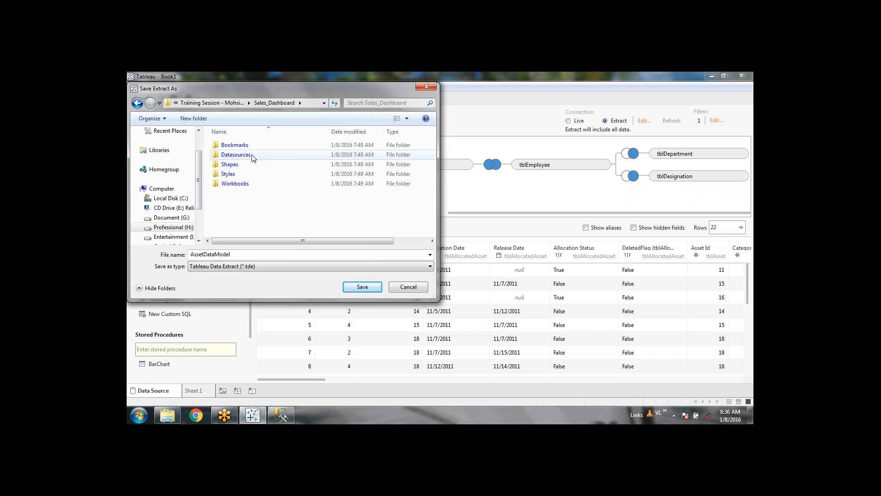
pyautogui.doubleClick(236, 154)
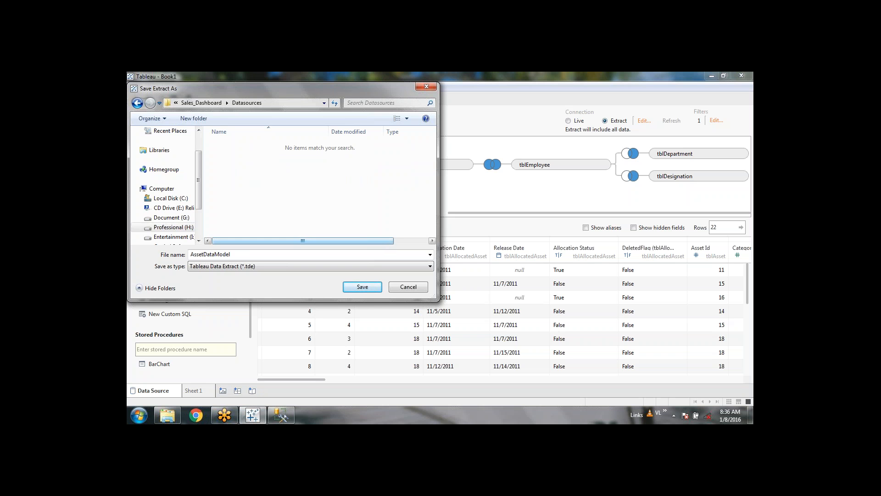
# Step: Create an Extract folder in Datasources and save the AssetDataModel extract into it
pyautogui.click(192, 119)
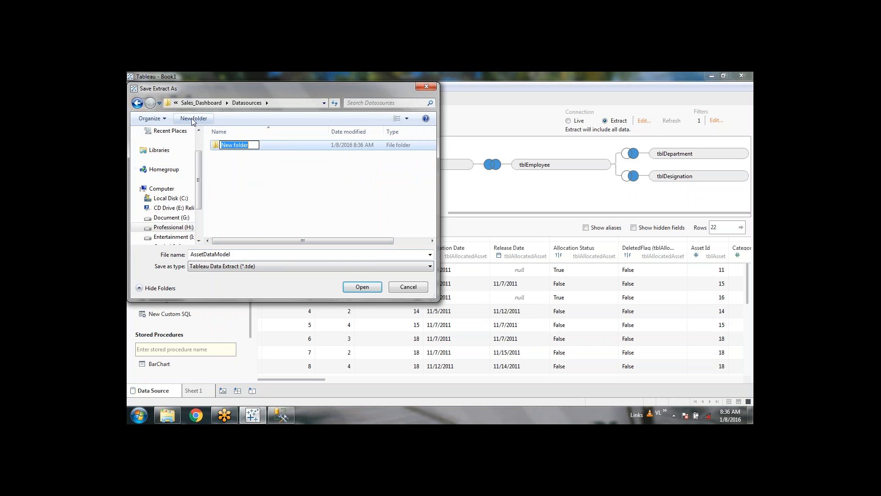
pyautogui.write('E')
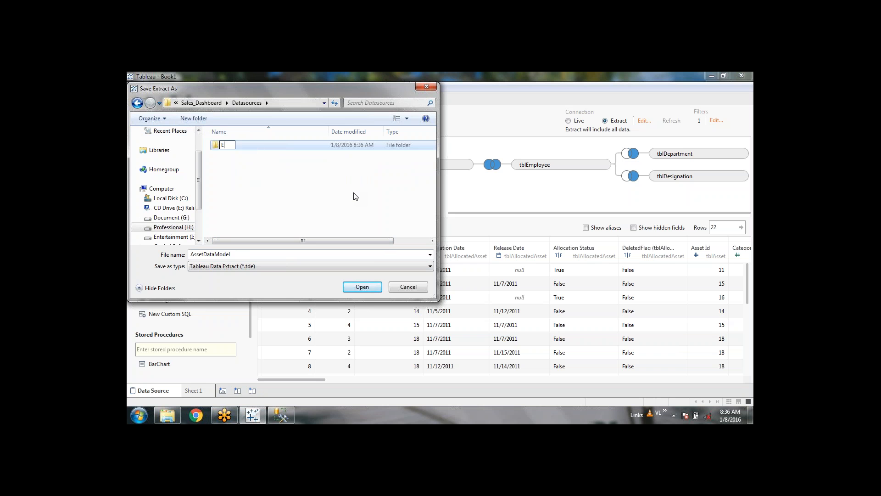
pyautogui.write('xtract')
pyautogui.click(355, 196)
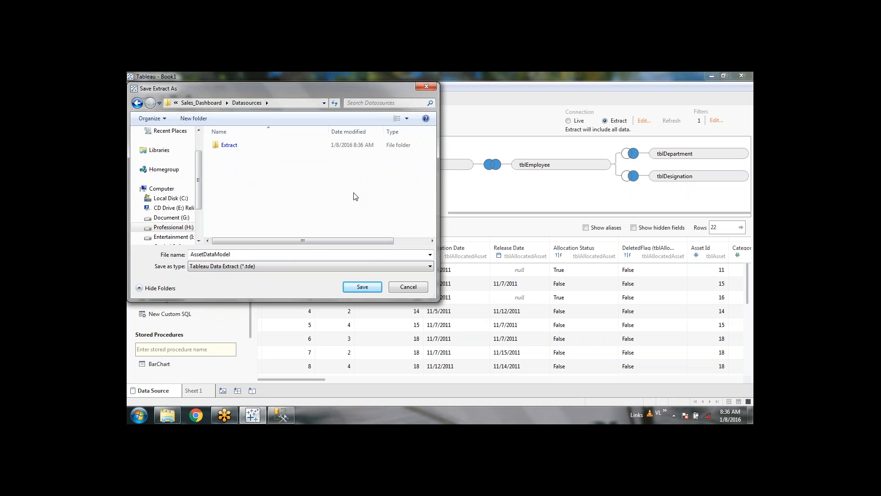
pyautogui.doubleClick(302, 147)
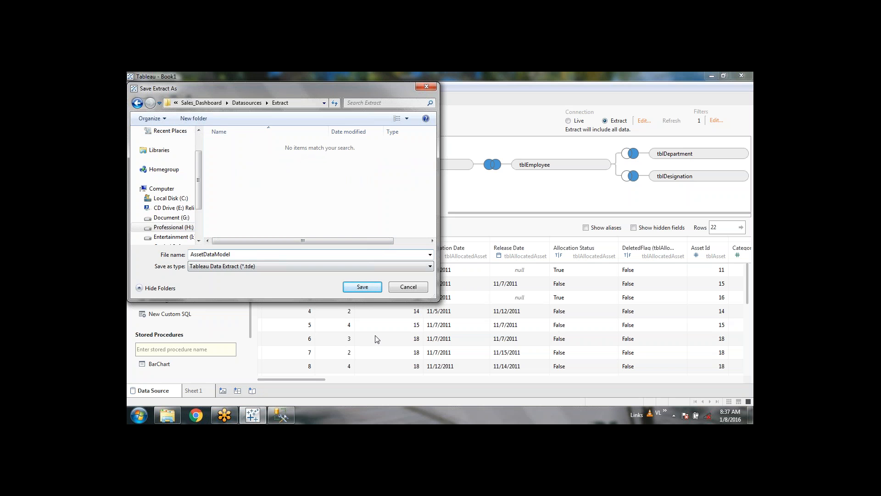
pyautogui.click(362, 287)
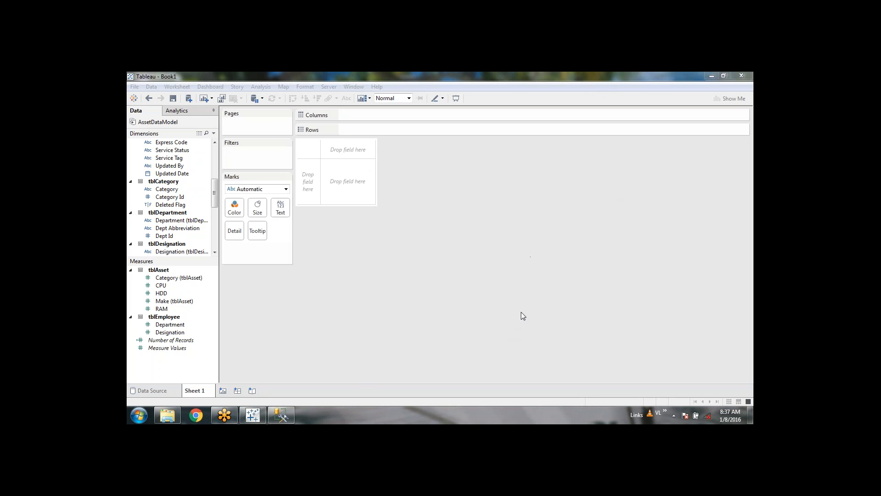
pyautogui.click(397, 314)
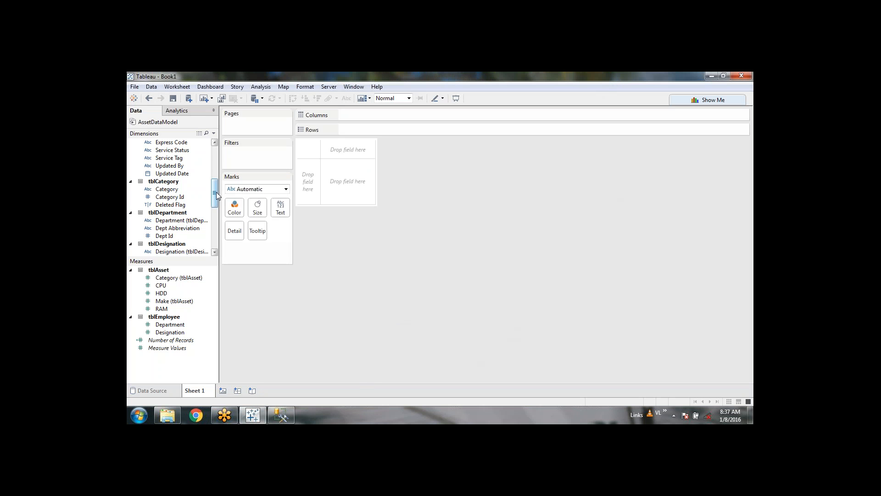
pyautogui.moveTo(216, 195); pyautogui.dragTo(215, 172)
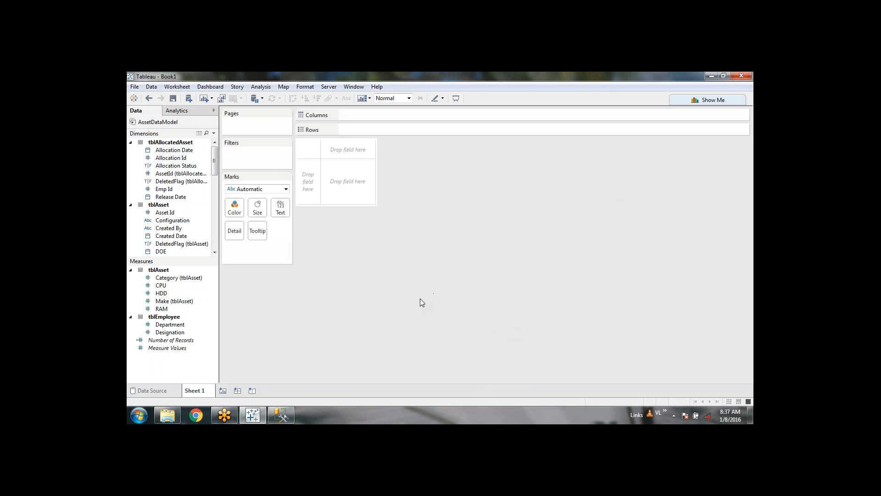
# Step: Save the workbook as Sales_Dasgboard in the Sales_Dashboard > Workbooks folder
pyautogui.click(173, 99)
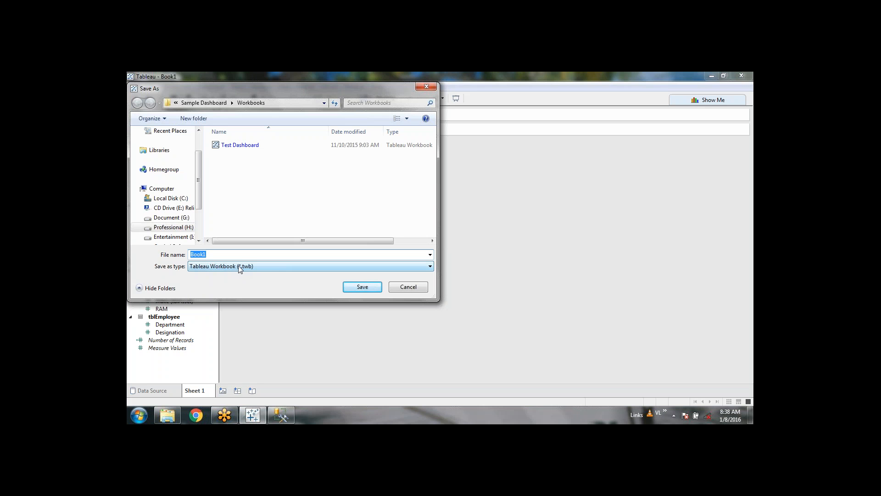
pyautogui.click(209, 103)
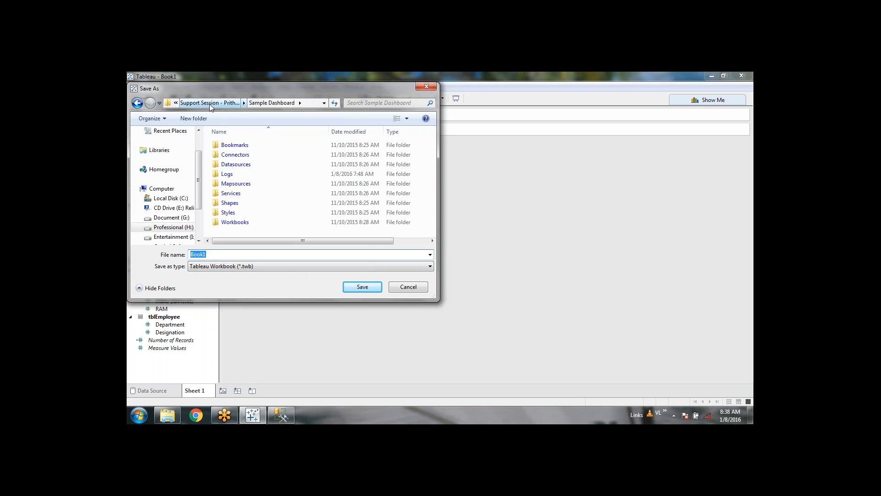
pyautogui.click(210, 103)
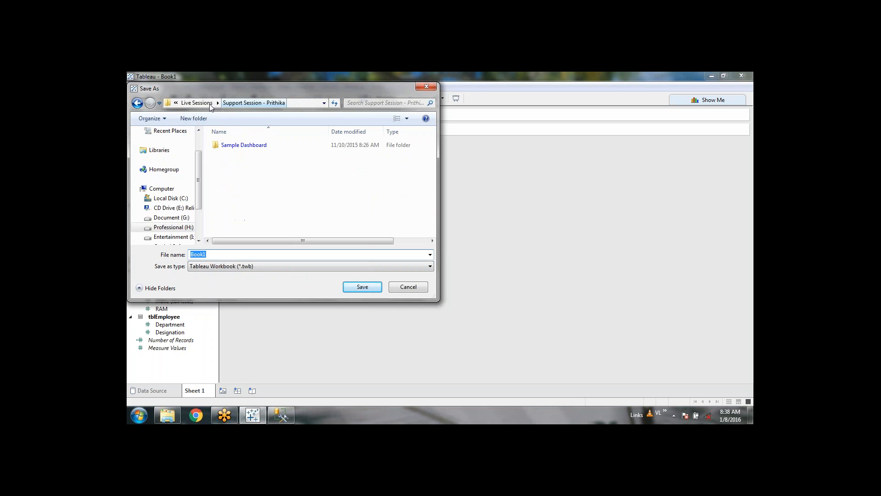
pyautogui.click(206, 103)
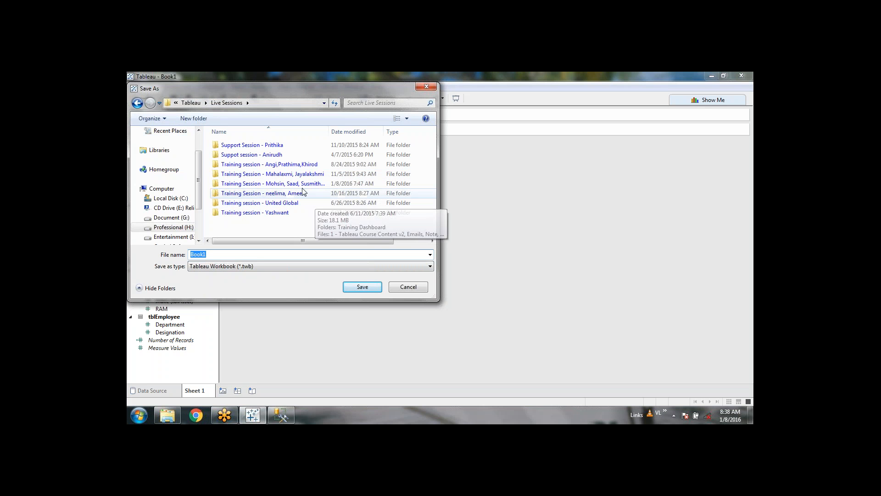
pyautogui.doubleClick(295, 184)
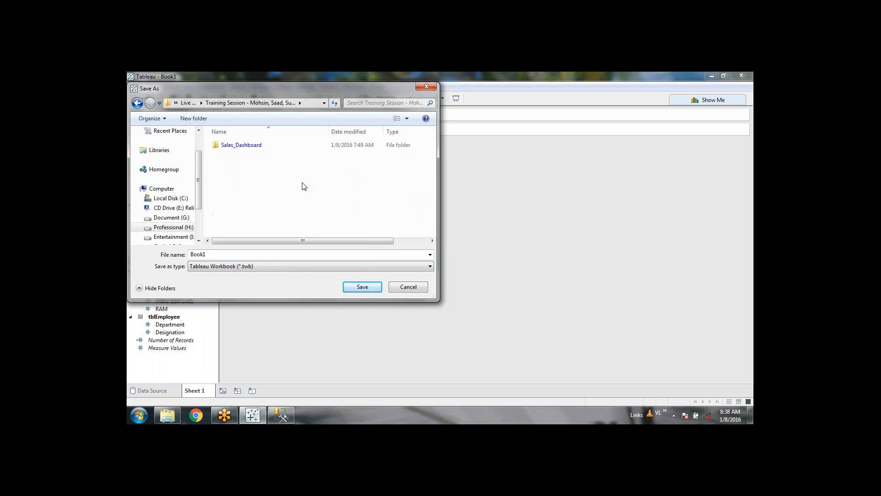
pyautogui.doubleClick(255, 146)
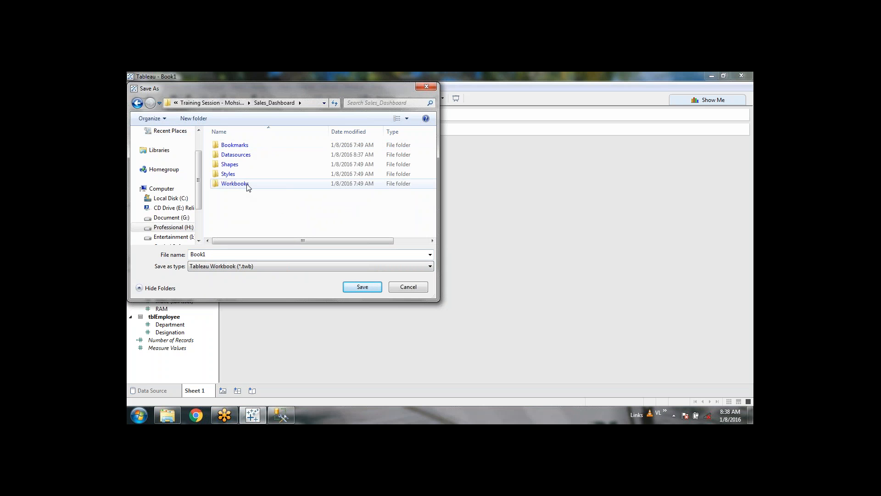
pyautogui.doubleClick(235, 183)
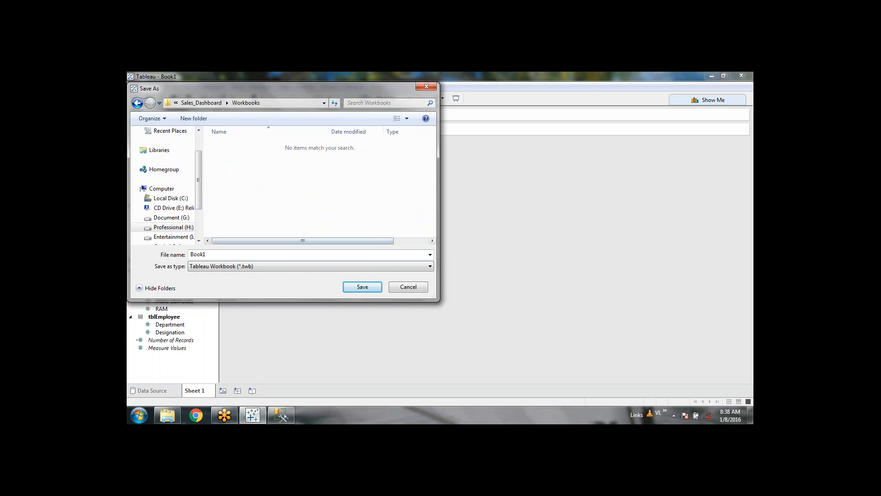
pyautogui.doubleClick(235, 253)
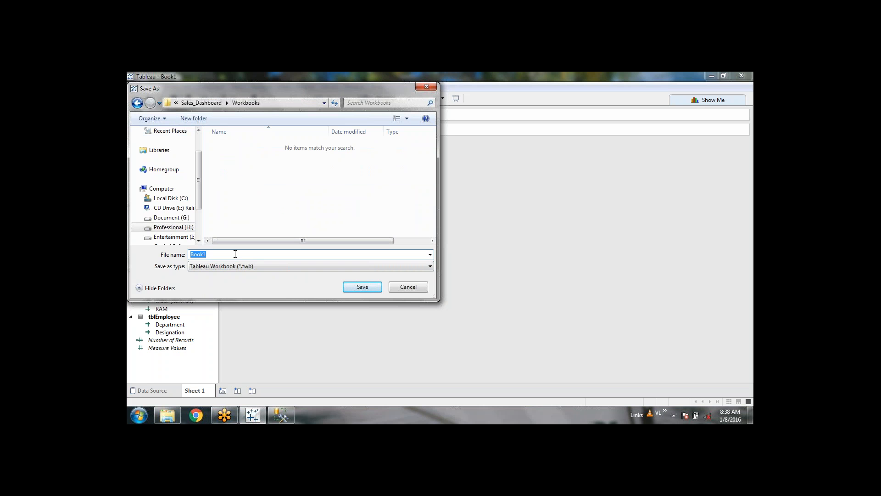
pyautogui.write('Sales_Dasgboard')
pyautogui.click(362, 287)
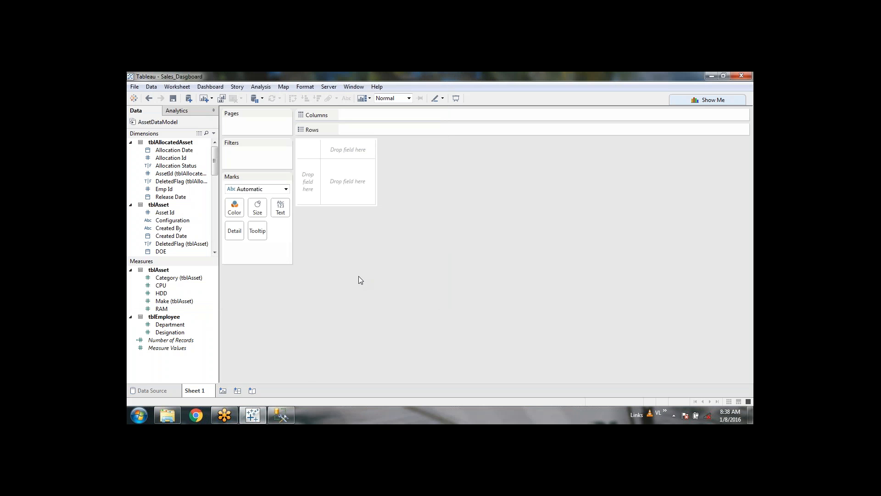
# Step: Save the workbook again with the name corrected to Sales_Dashboard
pyautogui.moveTo(181, 416)
pyautogui.click(134, 86)
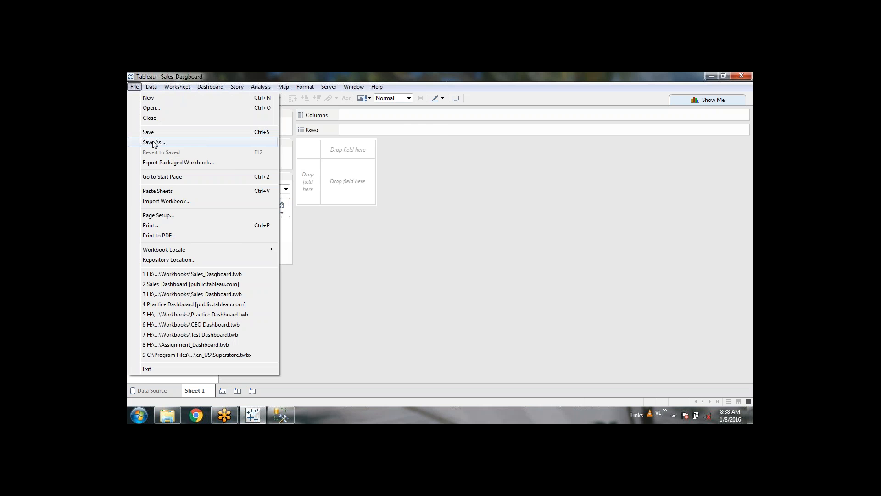
pyautogui.click(153, 143)
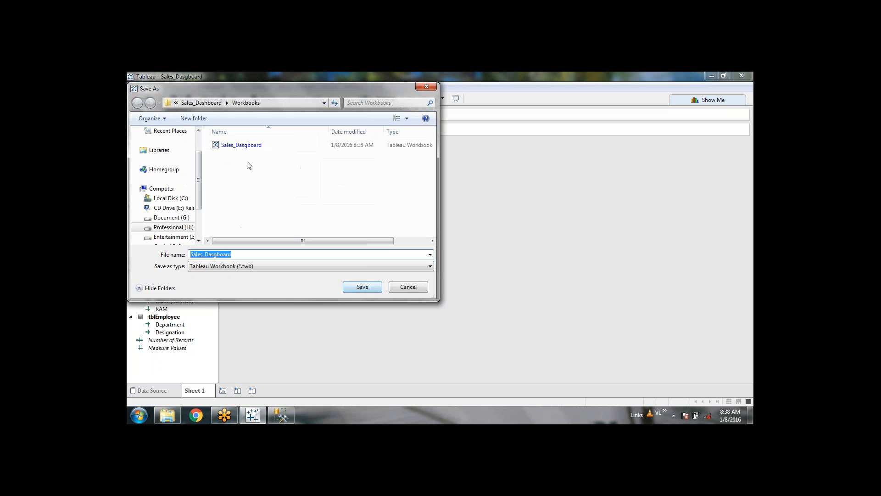
pyautogui.click(217, 254)
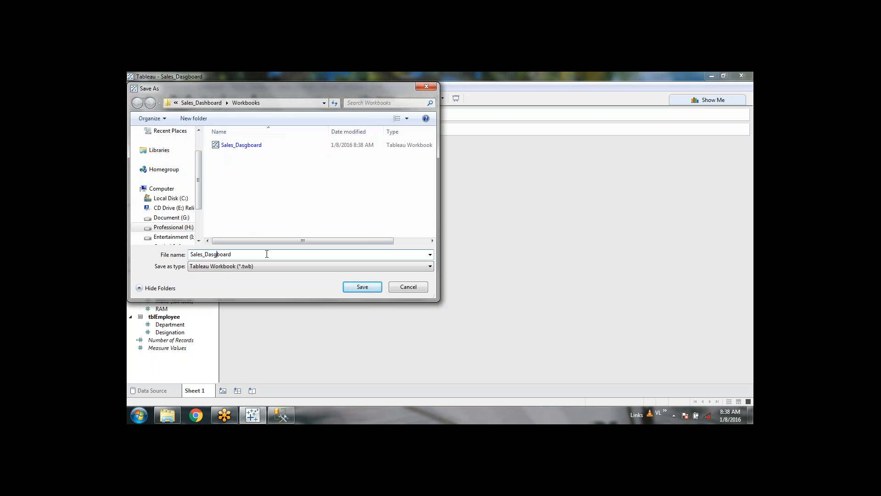
pyautogui.press('BackSpace')
pyautogui.write('h')
pyautogui.click(367, 289)
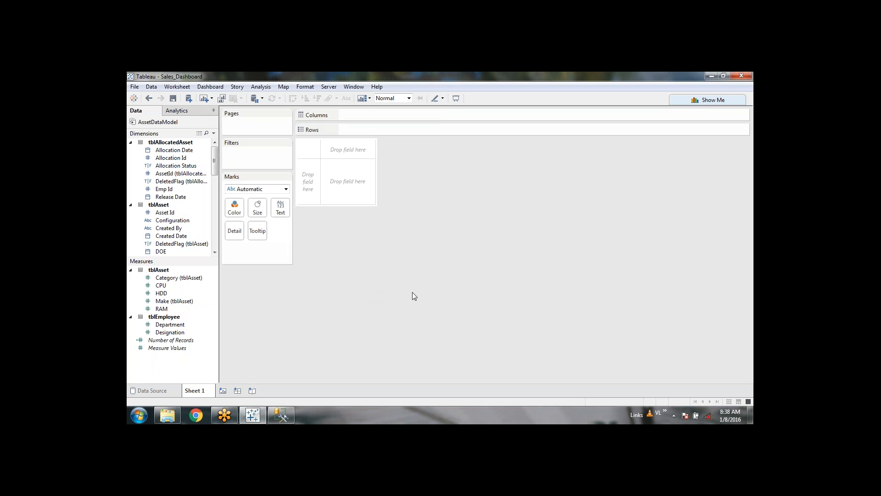
# Step: Delete the misspelled Sales_Dasgboard file from Workbooks in Explorer, then return to Tableau
pyautogui.click(167, 416)
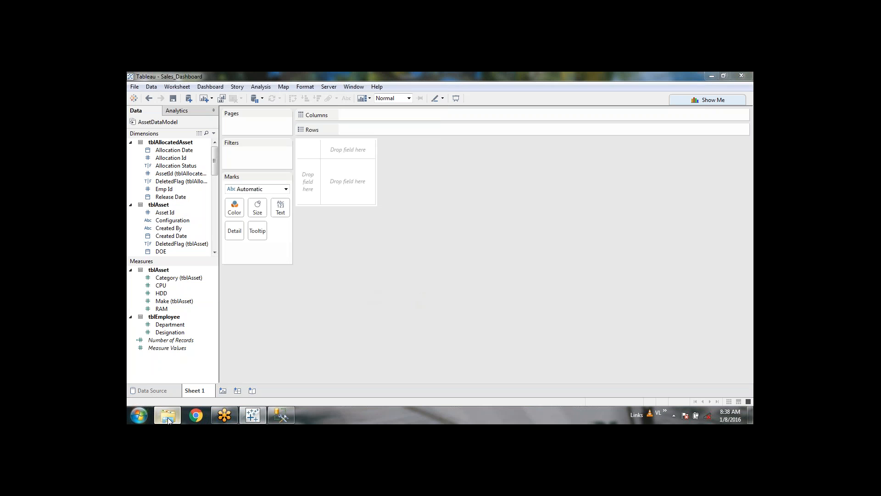
pyautogui.doubleClick(252, 170)
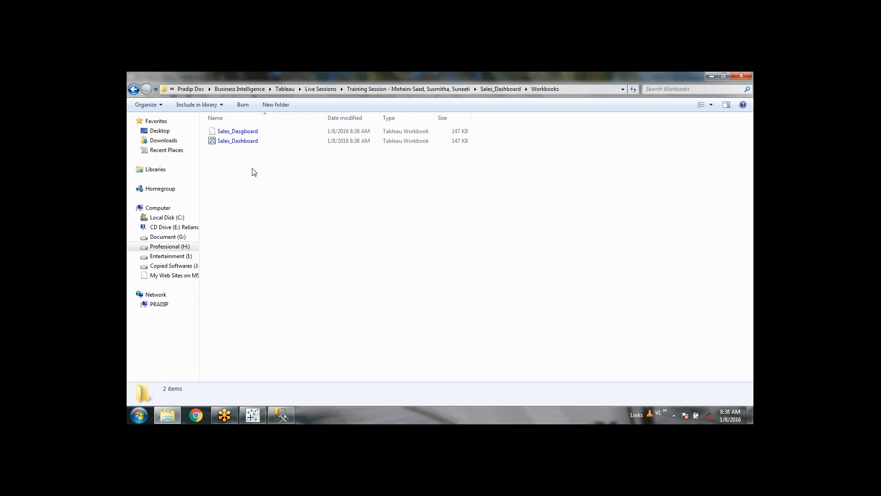
pyautogui.click(262, 132)
pyautogui.press('Delete')
pyautogui.click(477, 284)
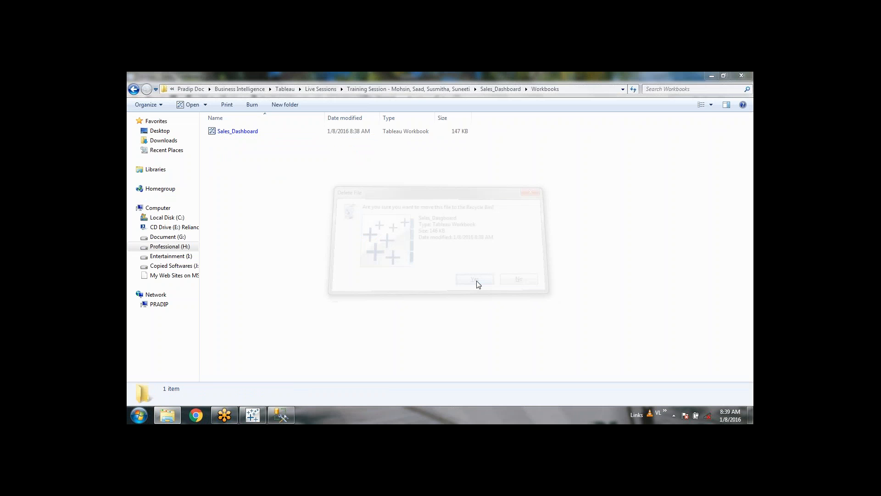
pyautogui.click(252, 416)
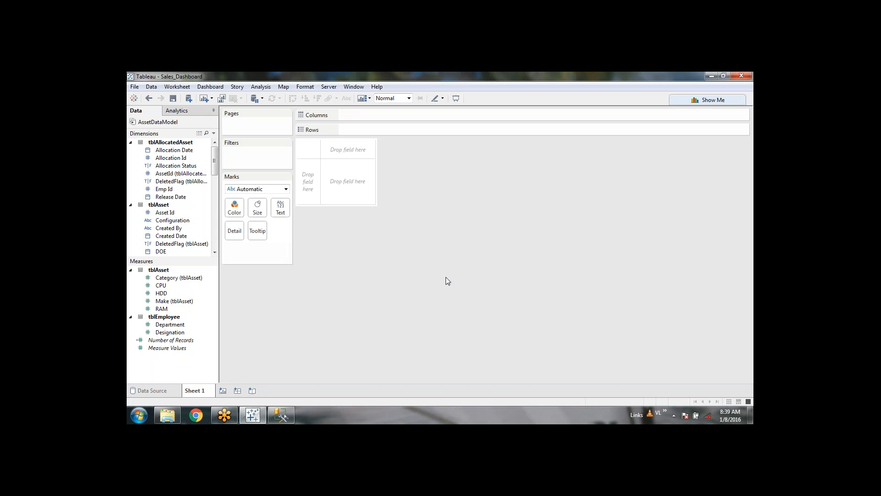
pyautogui.click(174, 99)
pyautogui.doubleClick(157, 124)
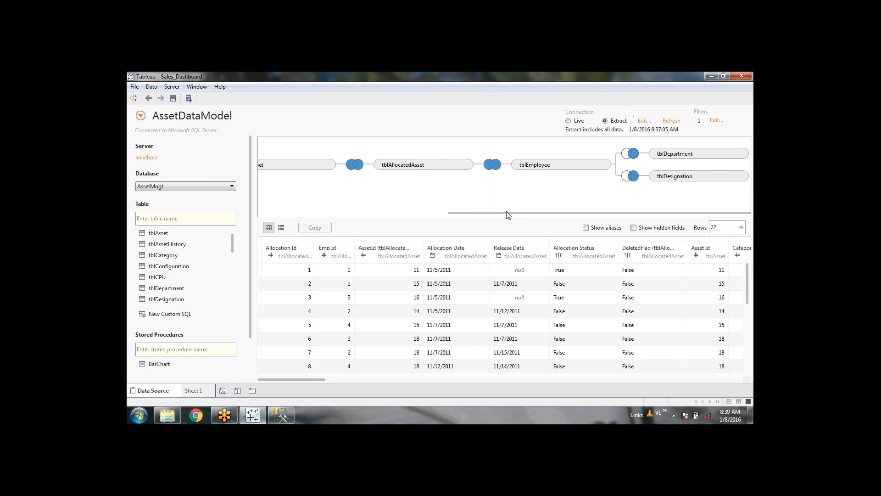
pyautogui.moveTo(508, 214); pyautogui.dragTo(274, 214)
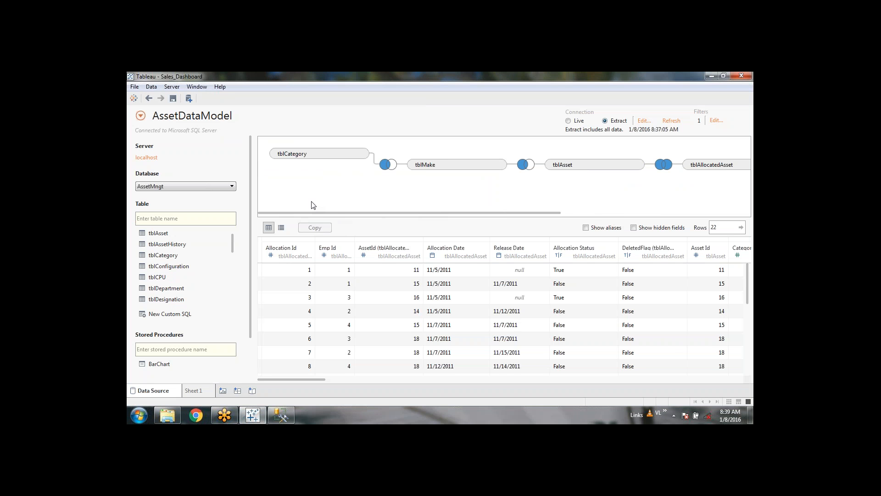
pyautogui.moveTo(316, 211); pyautogui.dragTo(324, 205)
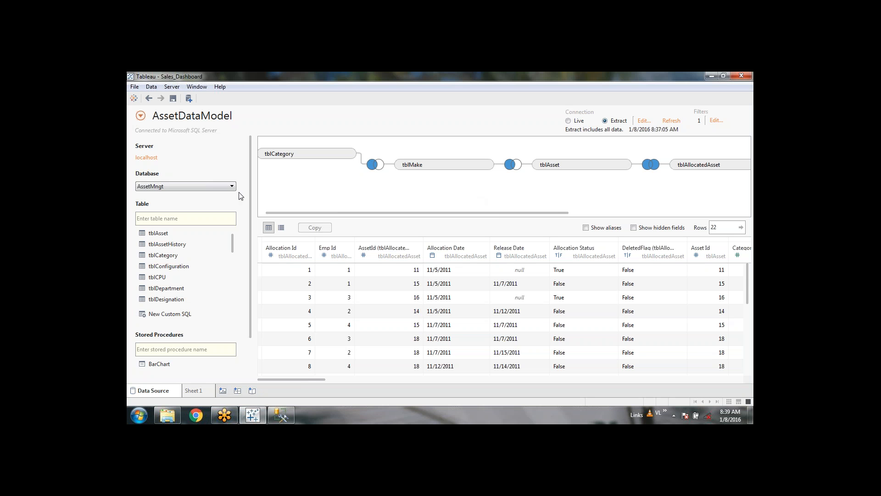
pyautogui.click(200, 391)
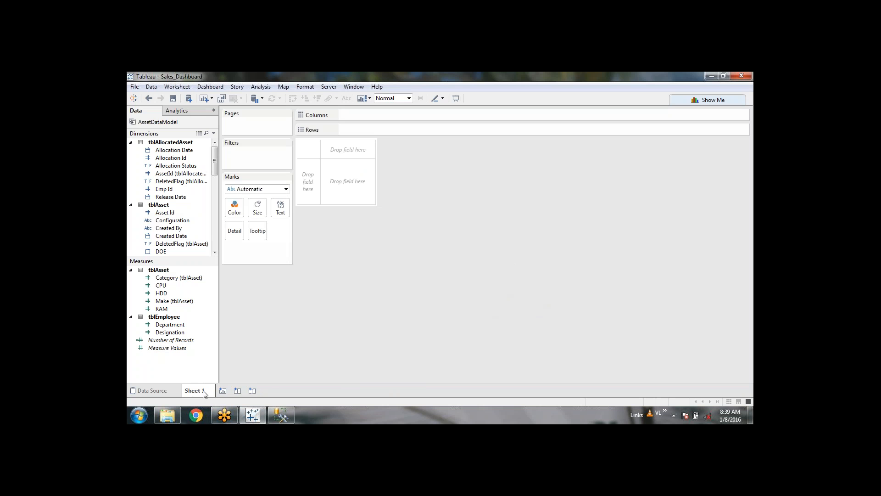
# Step: Change the worksheet tab name from 'Sheet 1' to 'Category wise Asset'
pyautogui.moveTo(204, 394)
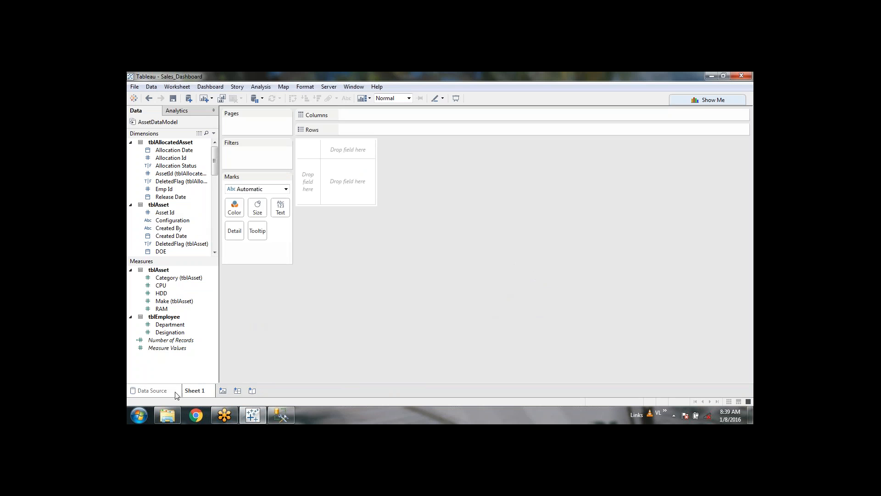
pyautogui.doubleClick(203, 394)
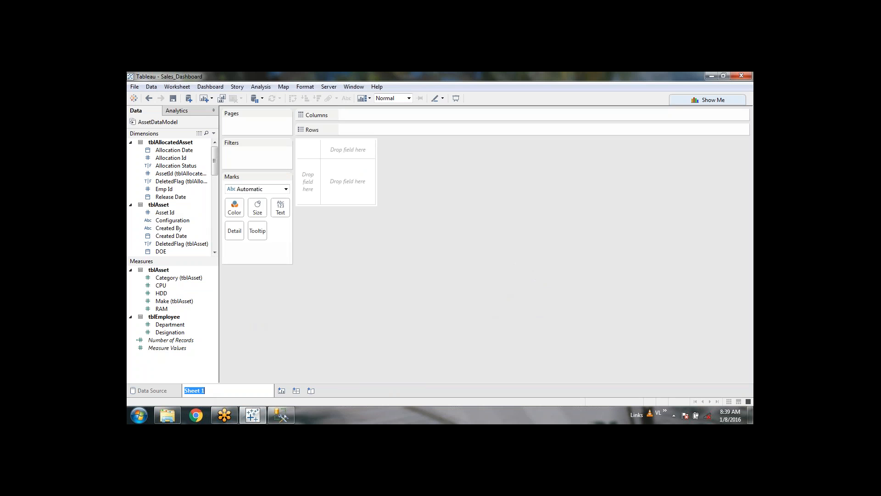
pyautogui.write('Category wise Asset')
pyautogui.press('Return')
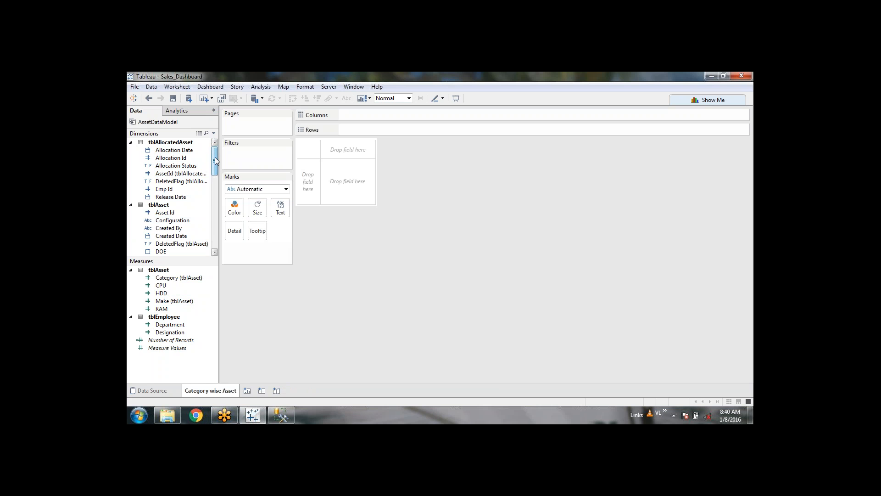
pyautogui.moveTo(215, 158); pyautogui.dragTo(209, 198)
pyautogui.scroll(8, 205, 228)
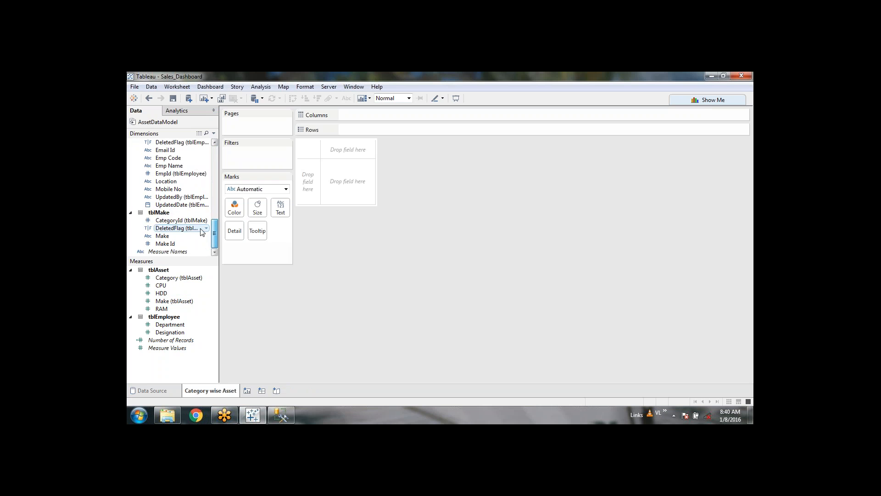
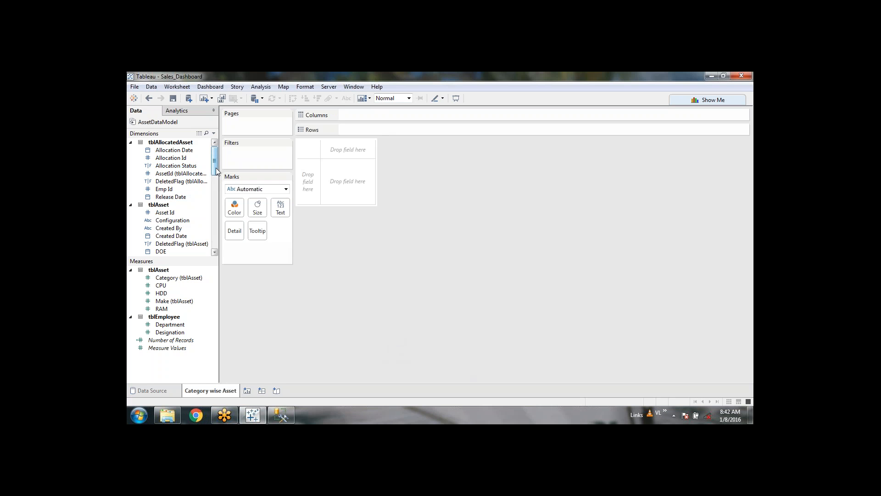
# Step: Put tblCategory's Category field on Rows so Desktop, Laptop and Printer appear as rows
pyautogui.moveTo(215, 167)
pyautogui.mouseDown()
pyautogui.moveTo(216, 179)
pyautogui.moveTo(217, 162)
pyautogui.mouseUp()
pyautogui.click(456, 271)
pyautogui.moveTo(217, 162); pyautogui.dragTo(217, 200)
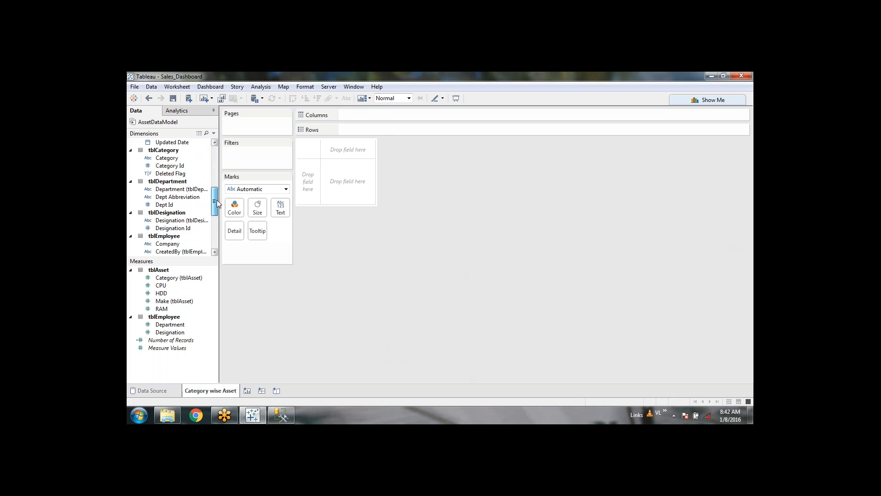
pyautogui.click(163, 159)
pyautogui.doubleClick(163, 159)
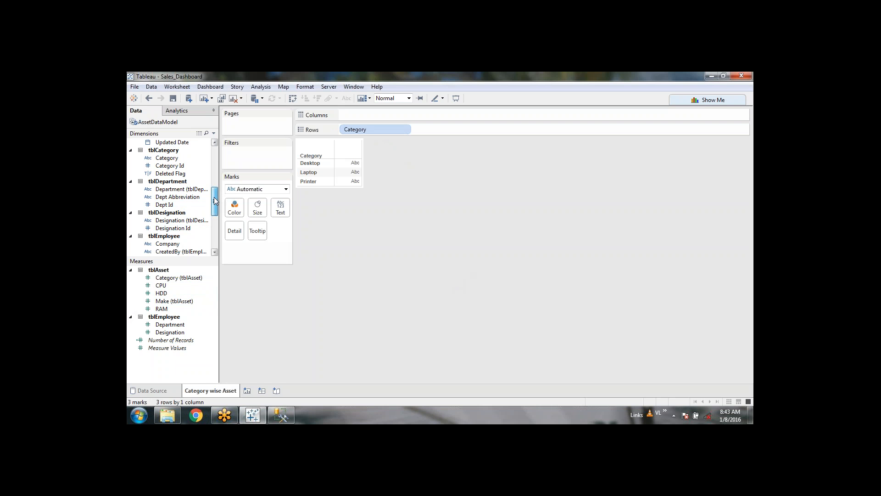
pyautogui.moveTo(214, 197); pyautogui.dragTo(214, 164)
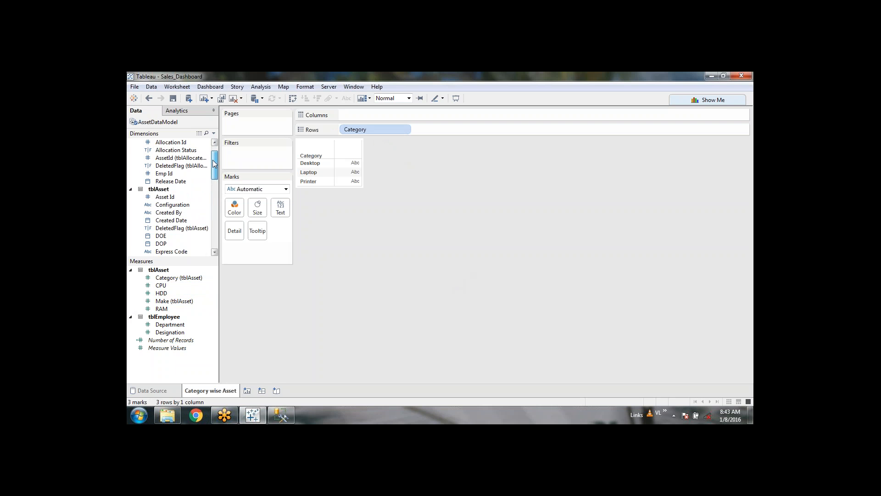
# Step: Convert Asset Id to a measure and add its sum to the table (108, 156, 48)
pyautogui.rightClick(179, 197)
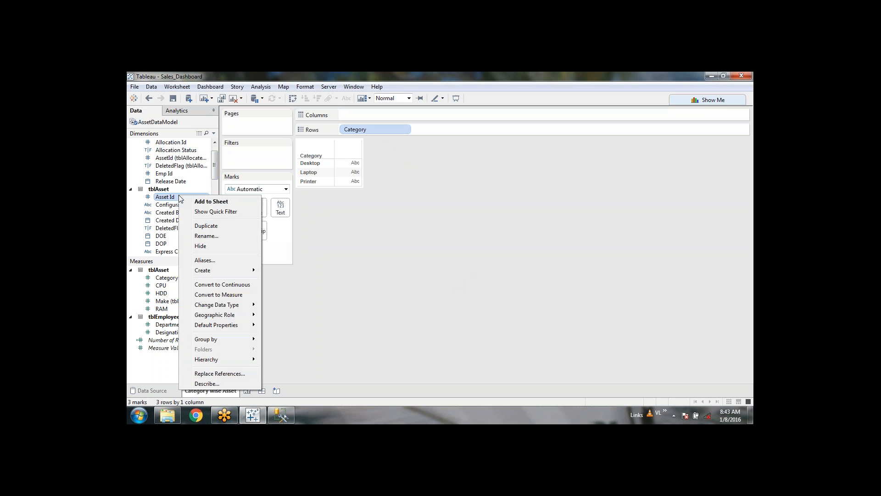
pyautogui.click(232, 294)
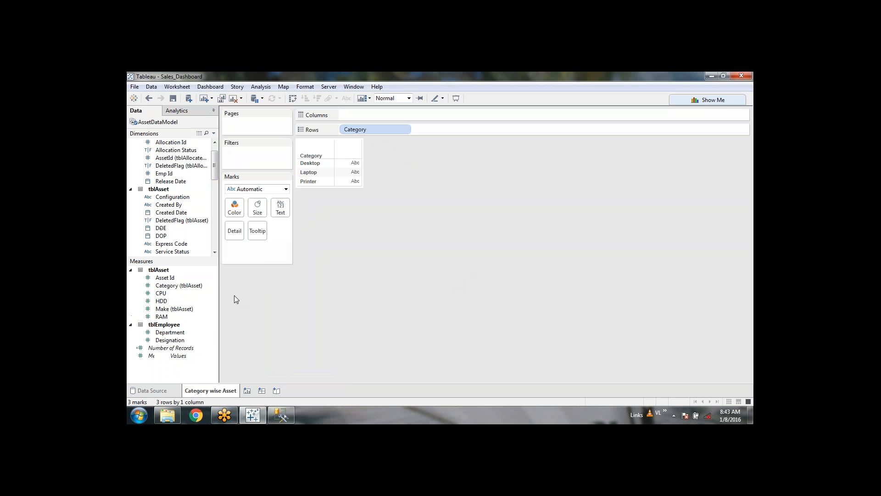
pyautogui.rightClick(176, 278)
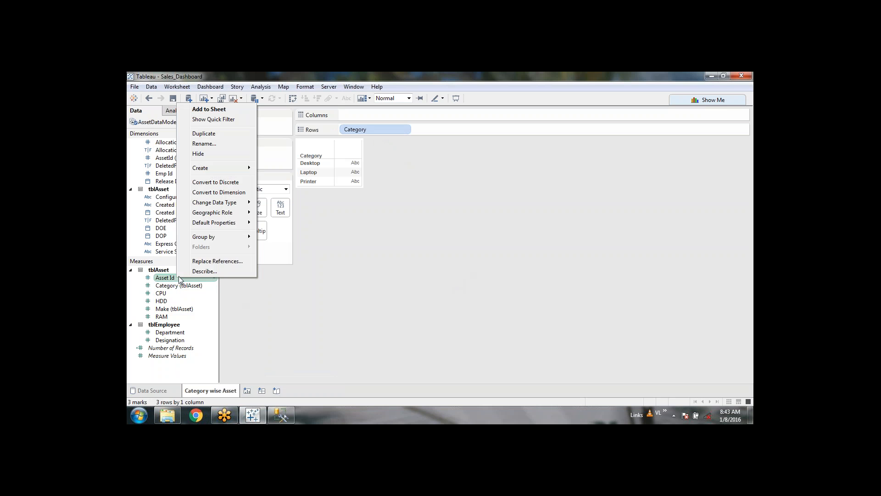
pyautogui.click(162, 280)
pyautogui.doubleClick(161, 279)
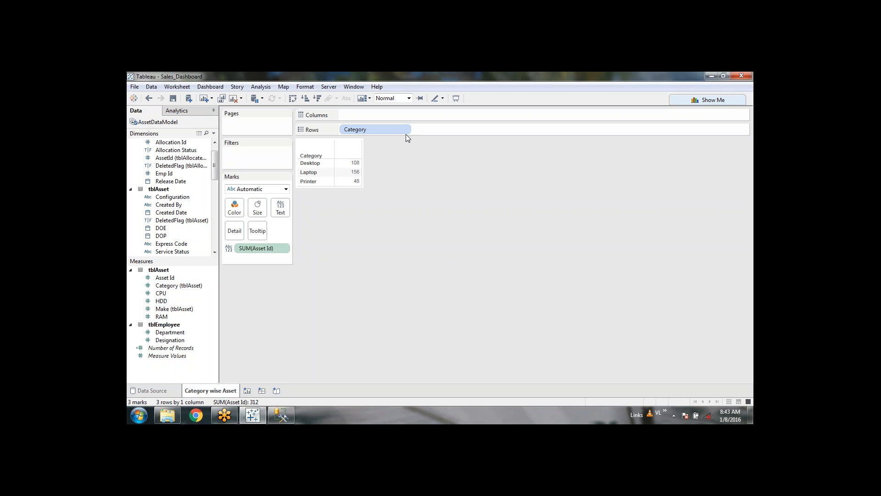
# Step: Switch the Asset Id aggregation from Sum to Count, giving Desktop 10, Laptop 9, Printer 3
pyautogui.click(283, 248)
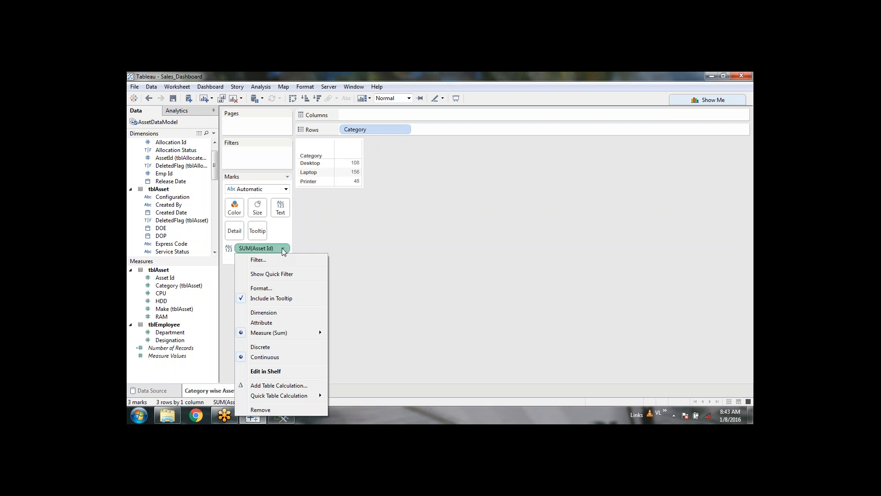
pyautogui.moveTo(296, 335)
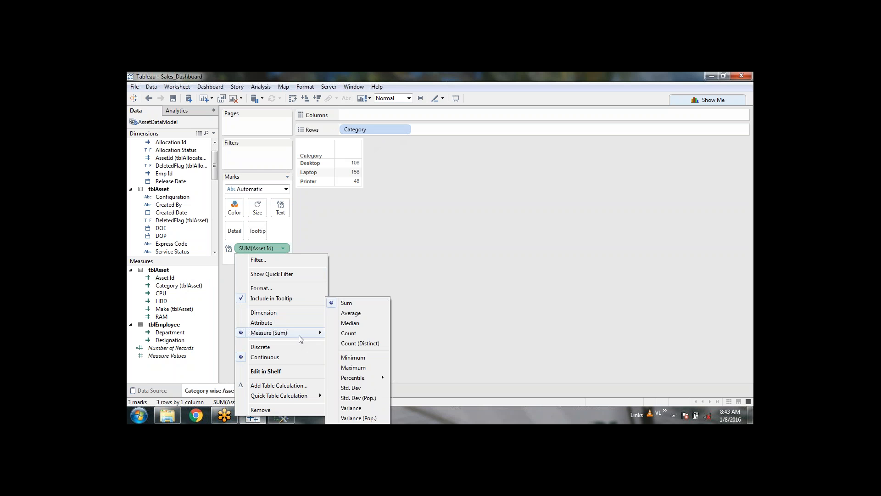
pyautogui.click(353, 334)
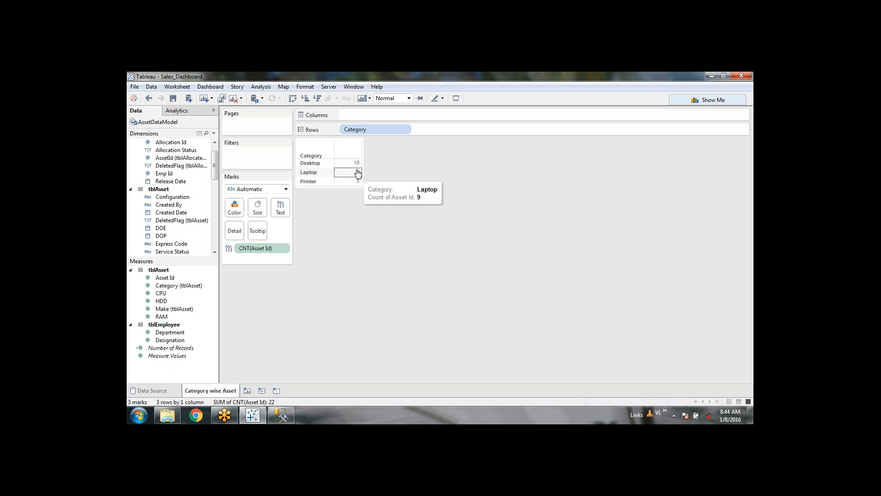
pyautogui.moveTo(358, 165)
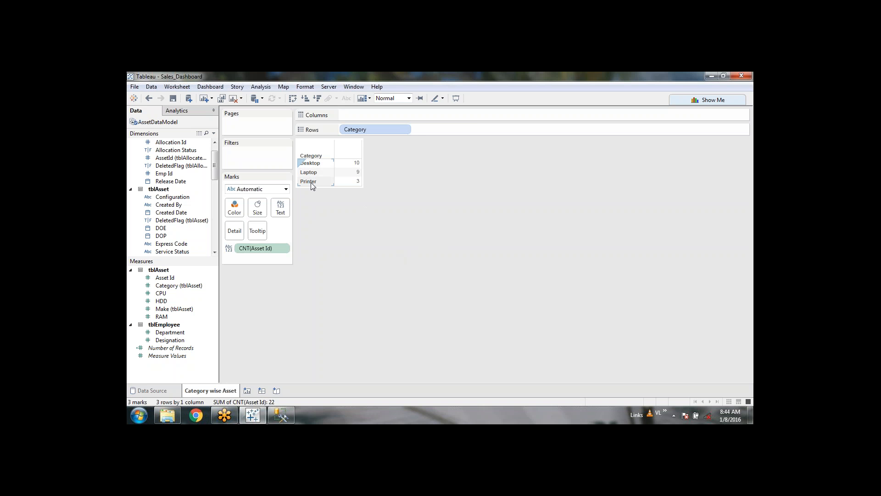
pyautogui.moveTo(349, 182)
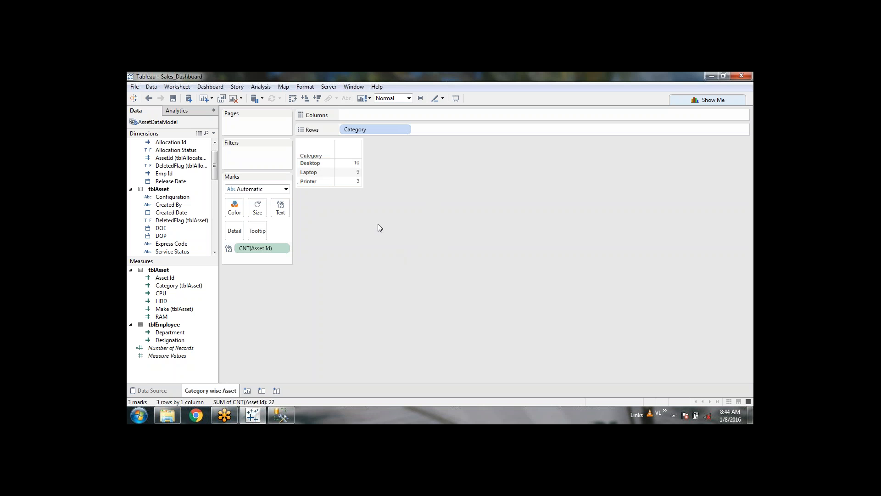
# Step: On the Data Source page, set the tblCategory–tblMake and tblMake–tblAsset joins to Full Outer
pyautogui.click(155, 391)
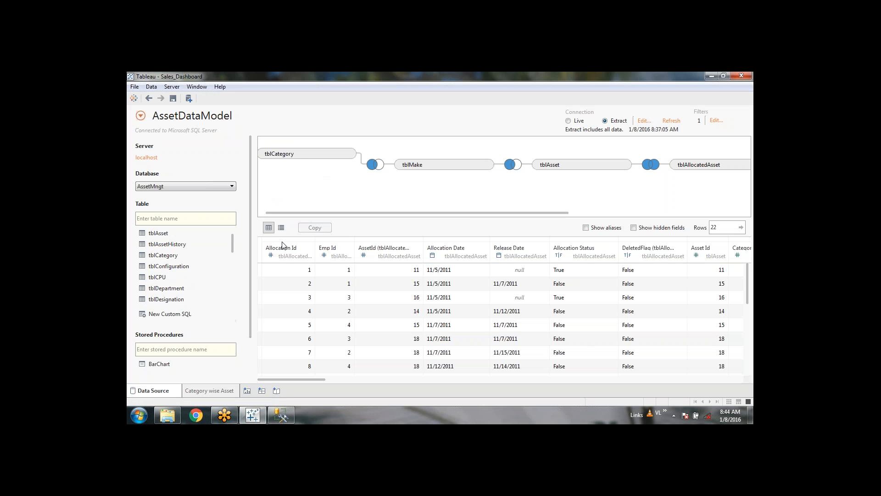
pyautogui.click(373, 165)
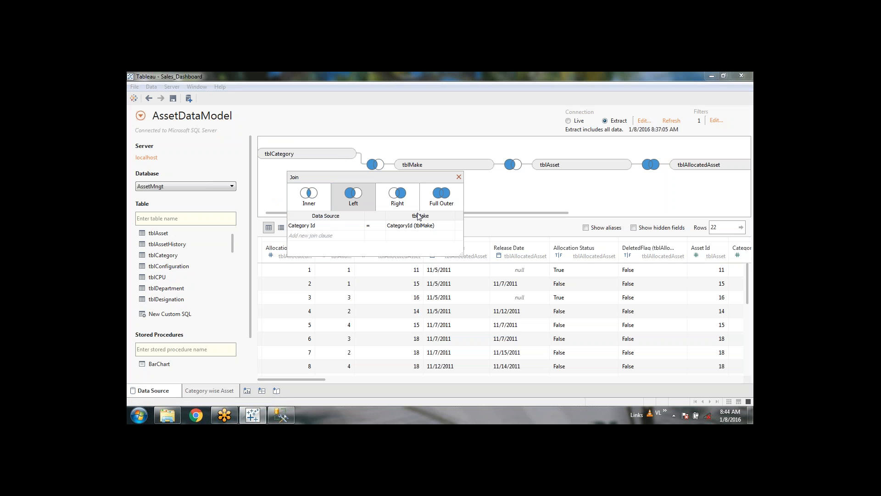
pyautogui.click(441, 204)
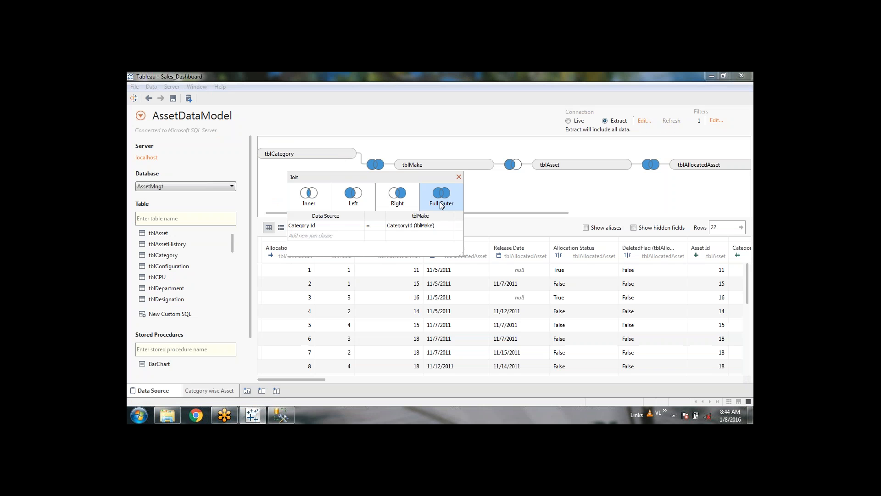
pyautogui.click(459, 176)
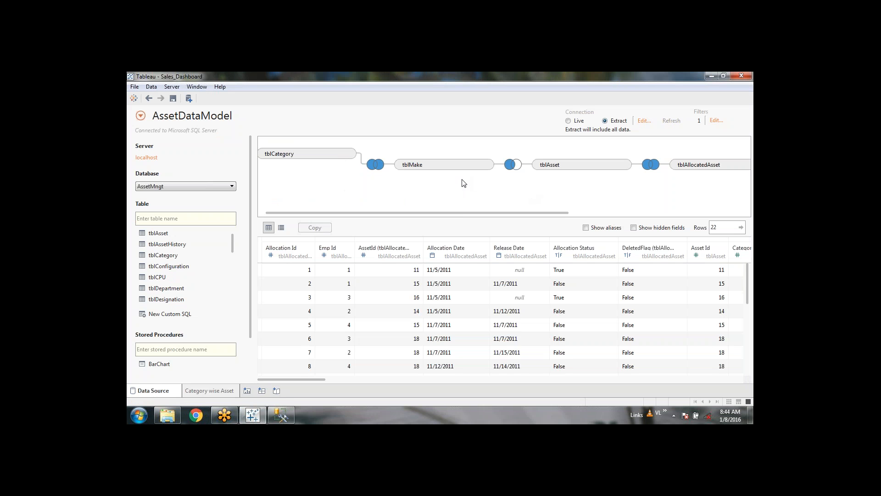
pyautogui.click(513, 164)
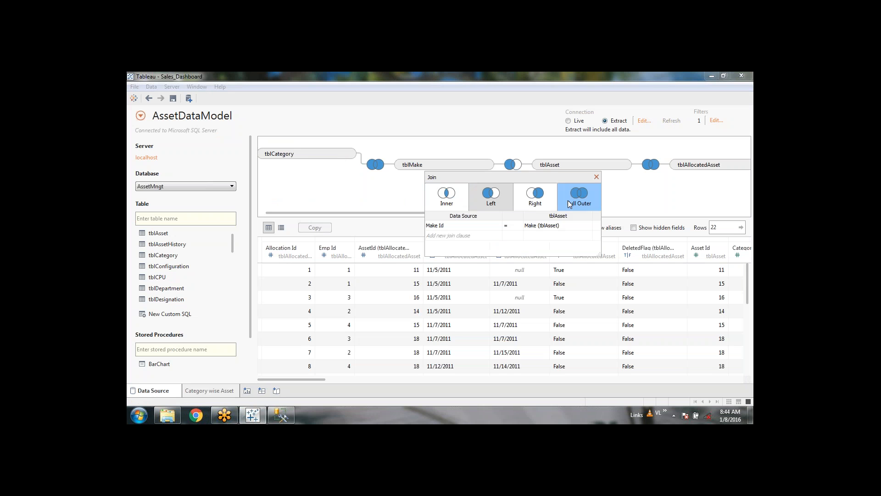
pyautogui.click(574, 197)
pyautogui.click(596, 176)
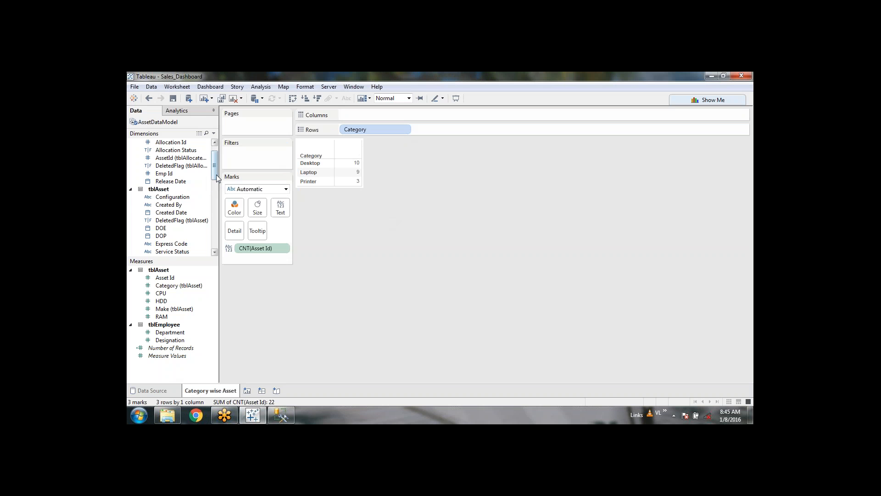
pyautogui.scroll(1, 215, 173)
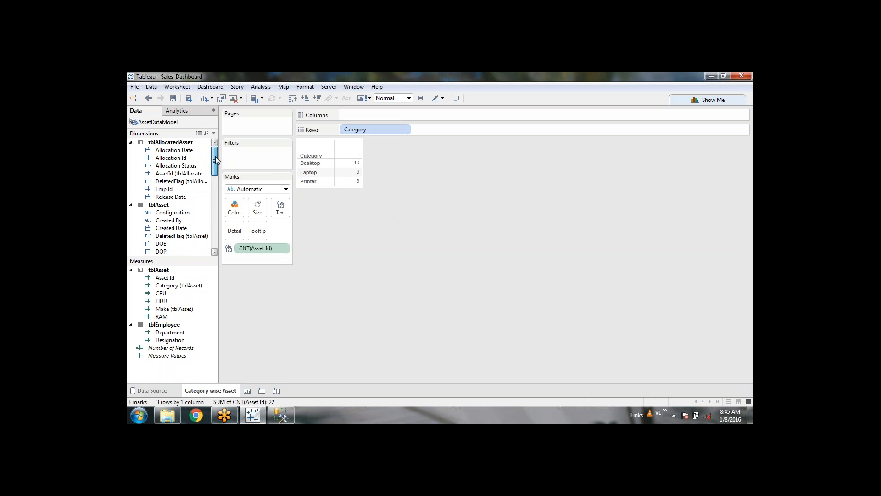
pyautogui.moveTo(216, 156); pyautogui.dragTo(216, 187)
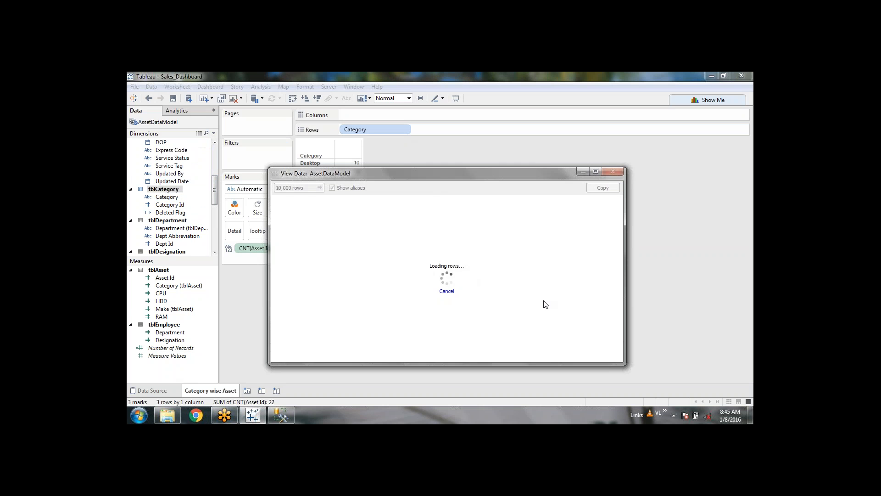
pyautogui.scroll(-2, 619, 225)
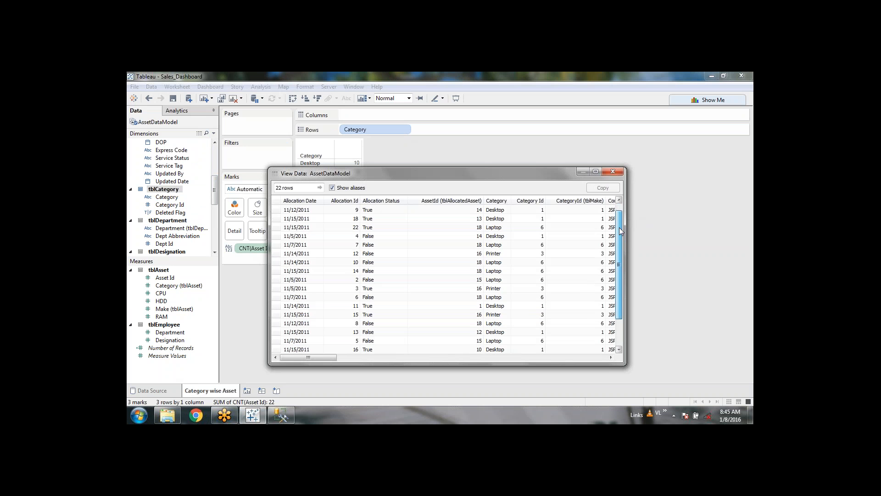
pyautogui.moveTo(619, 265); pyautogui.dragTo(622, 211)
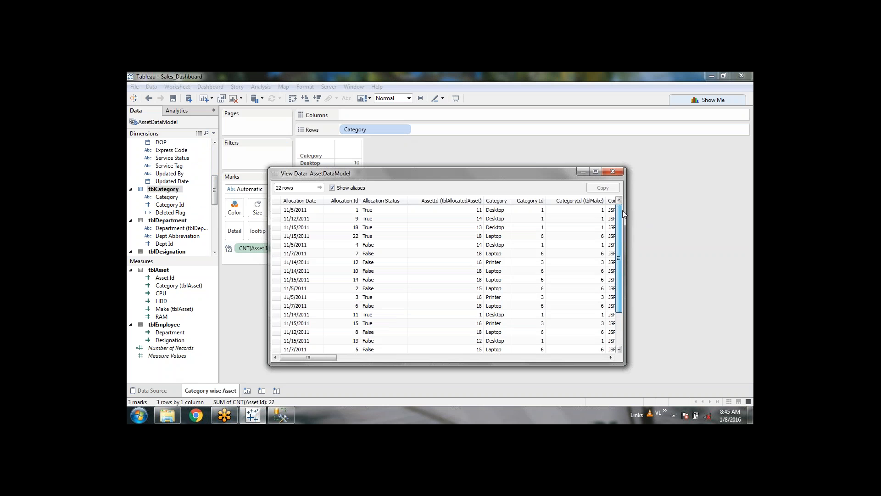
pyautogui.click(615, 171)
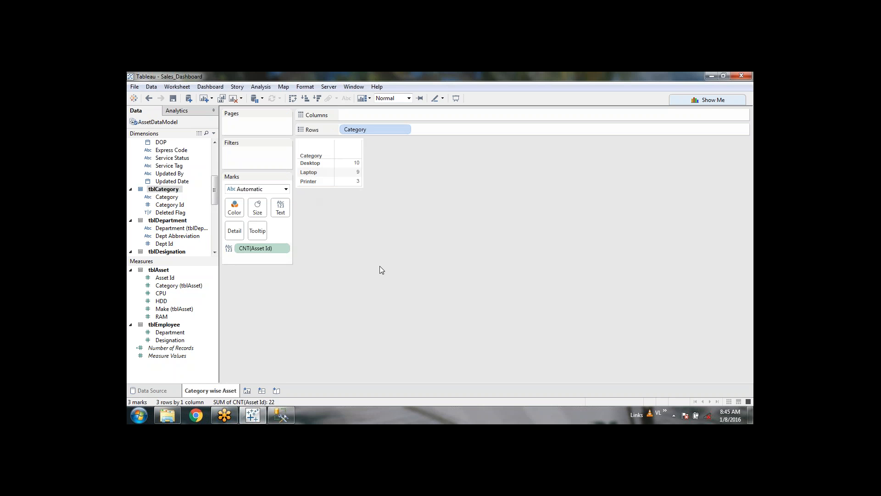
pyautogui.moveTo(354, 177)
pyautogui.click(297, 99)
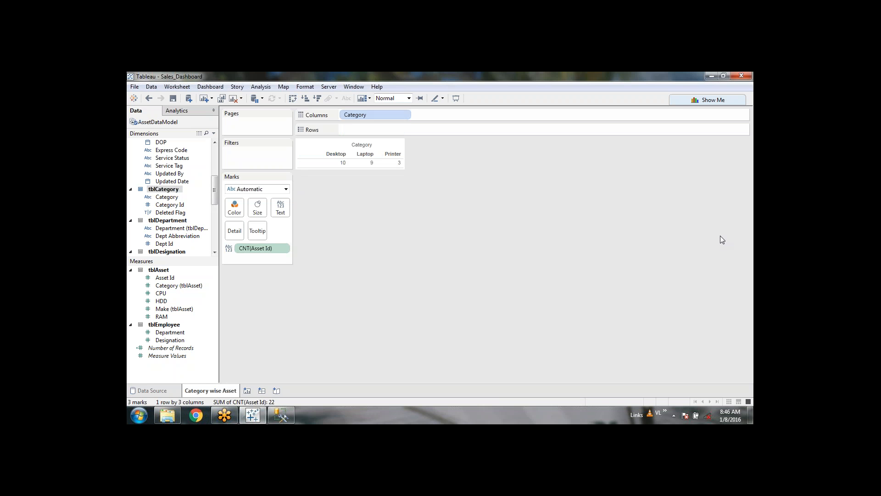
pyautogui.click(292, 98)
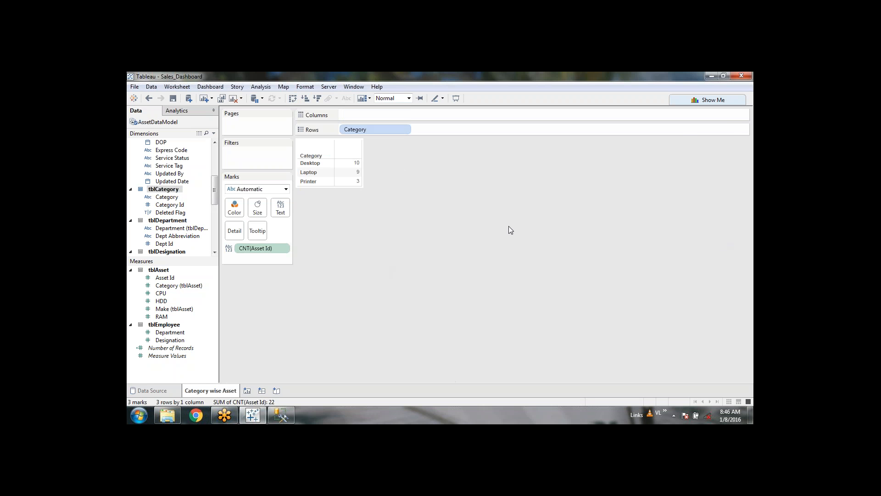
# Step: Try Bar marks, revert to Automatic text marks, and save the workbook
pyautogui.click(694, 100)
pyautogui.click(285, 189)
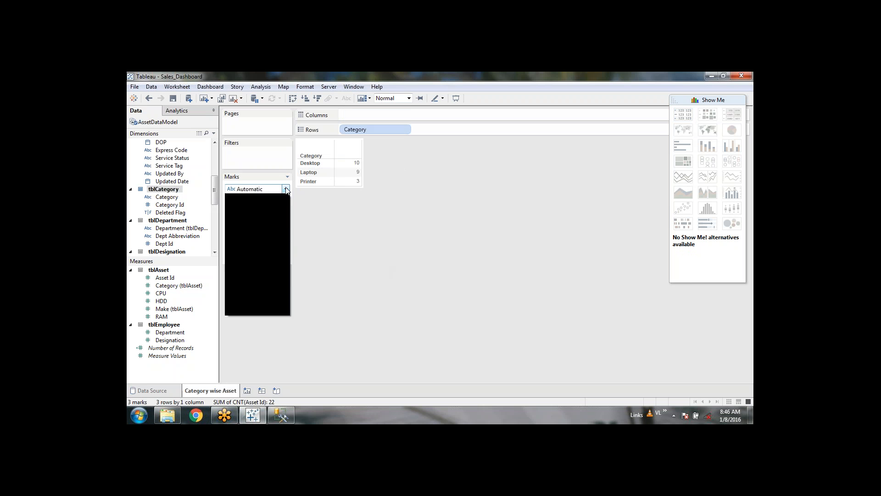
pyautogui.click(243, 208)
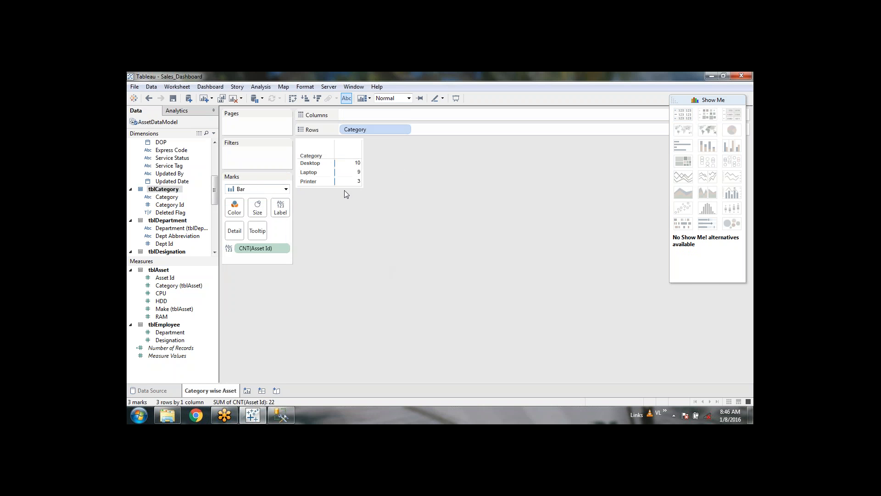
pyautogui.click(286, 189)
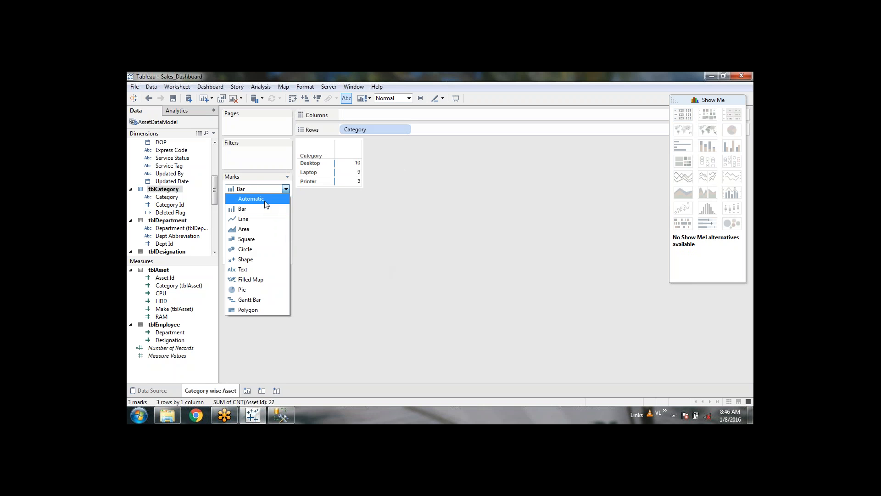
pyautogui.click(252, 198)
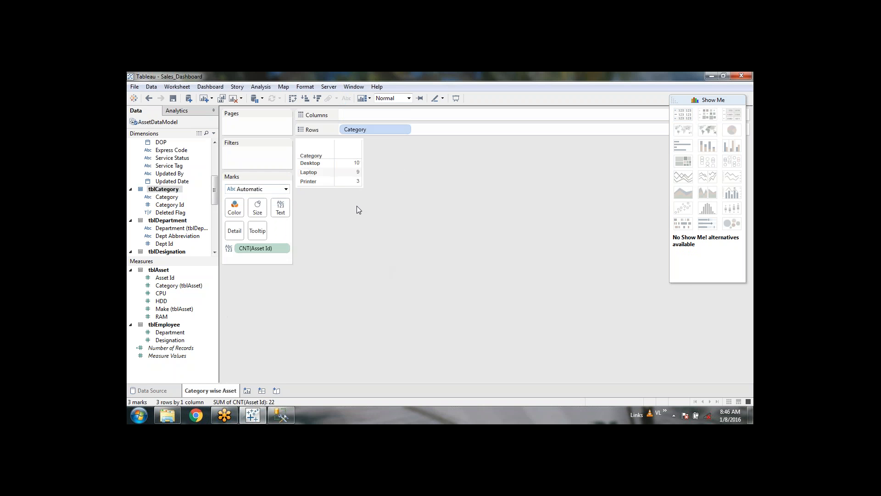
pyautogui.click(712, 99)
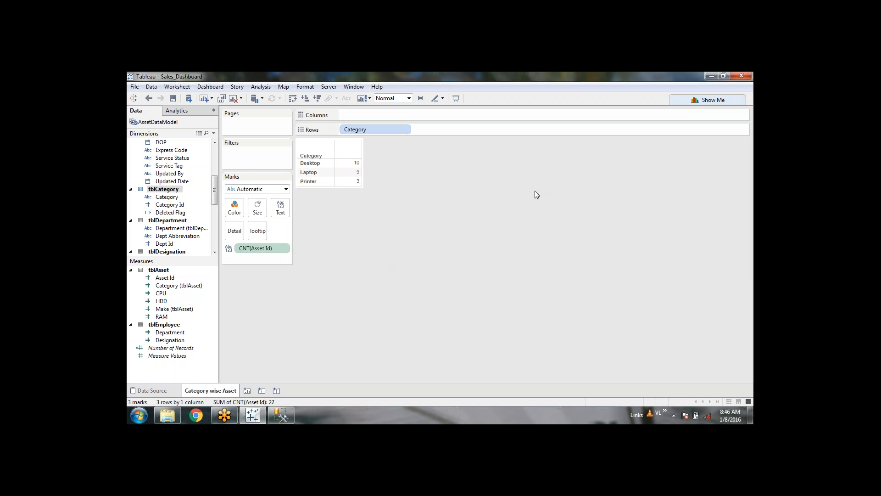
pyautogui.click(173, 98)
pyautogui.click(742, 226)
# Step: Remove CNT(Asset Id), drag Asset Id back onto Marks, and set its aggregation to Count
pyautogui.click(284, 249)
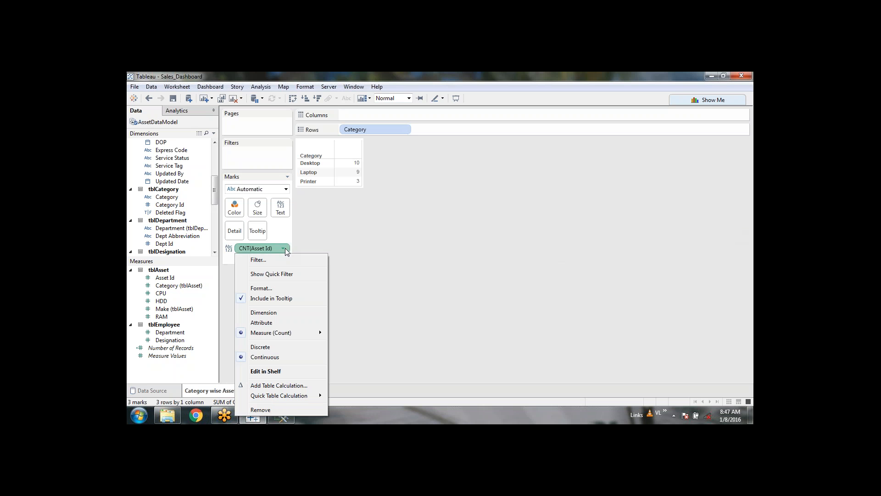
pyautogui.click(280, 409)
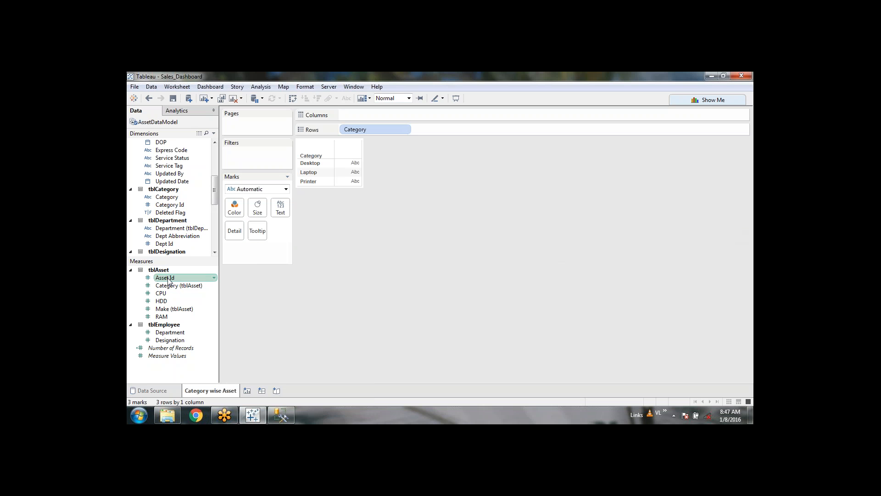
pyautogui.moveTo(168, 279); pyautogui.dragTo(246, 249)
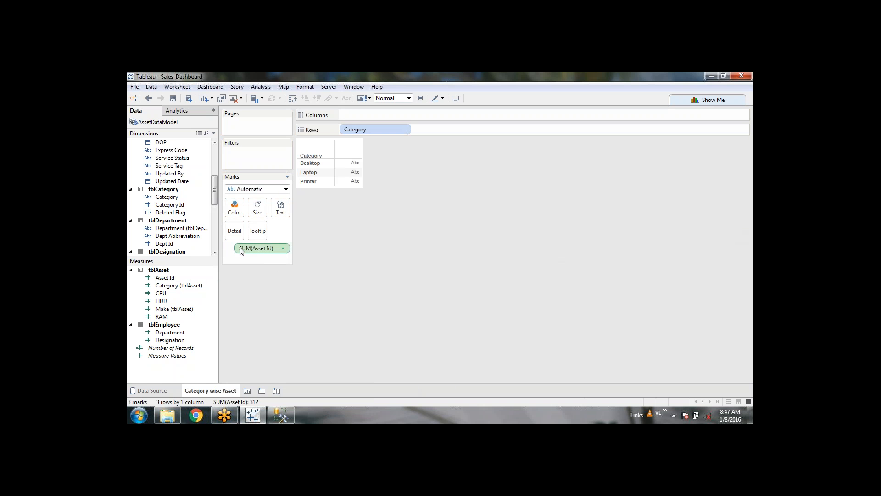
pyautogui.click(284, 248)
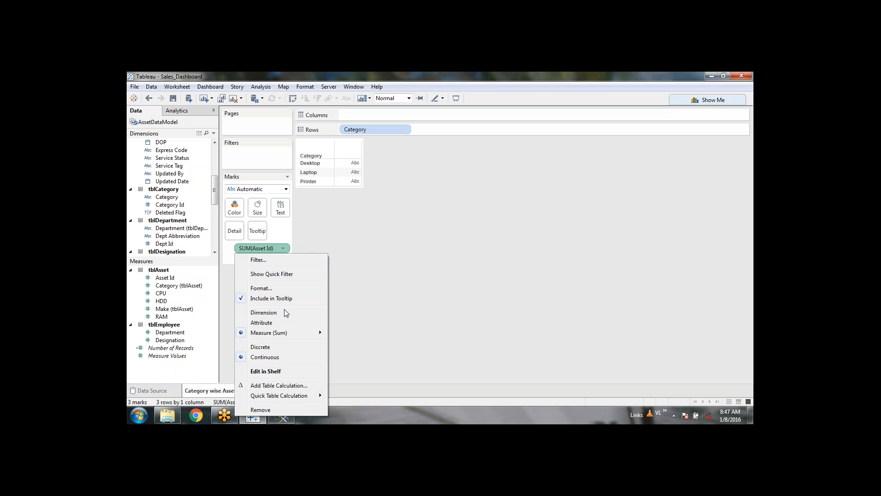
pyautogui.moveTo(285, 336)
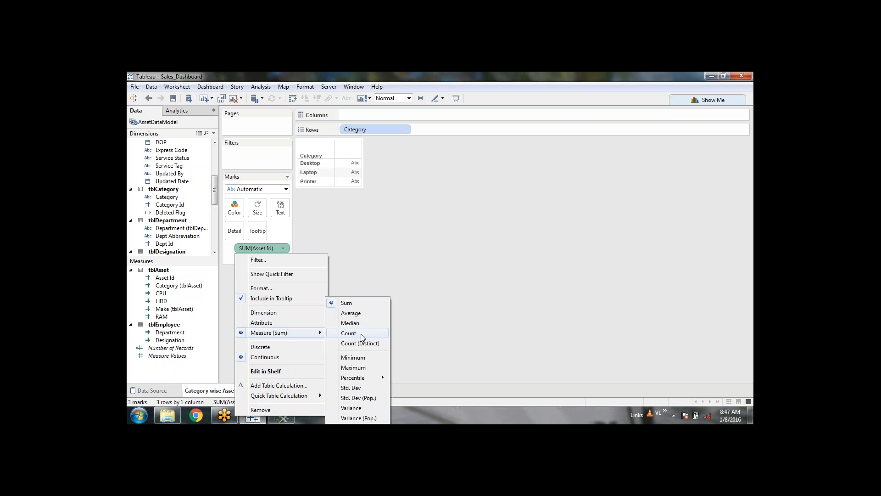
pyautogui.click(349, 334)
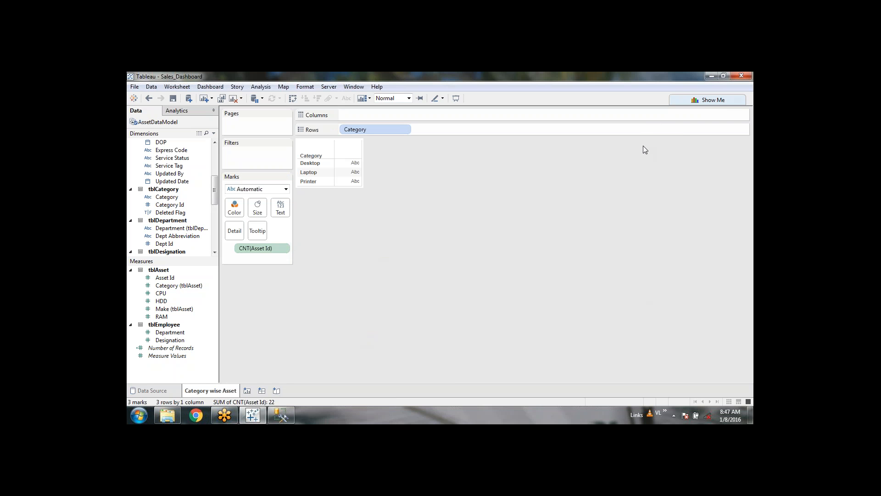
# Step: Bring up the Windows Start menu with its program list
pyautogui.click(675, 226)
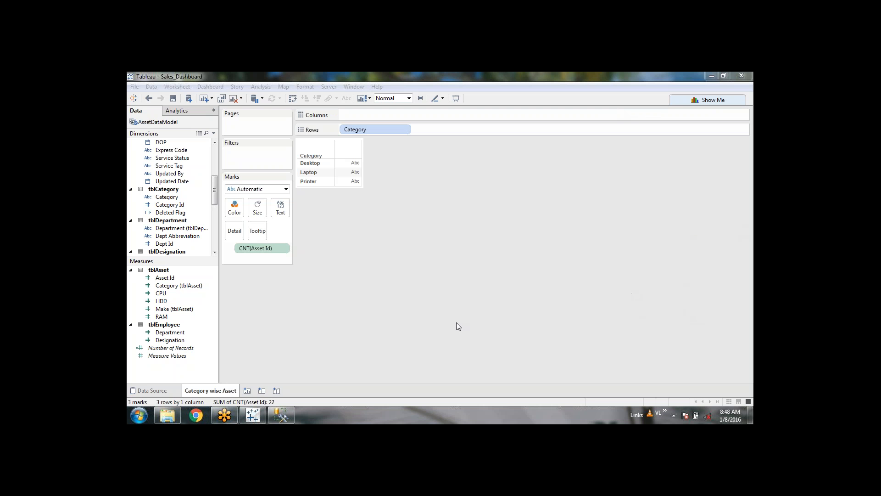
pyautogui.click(139, 416)
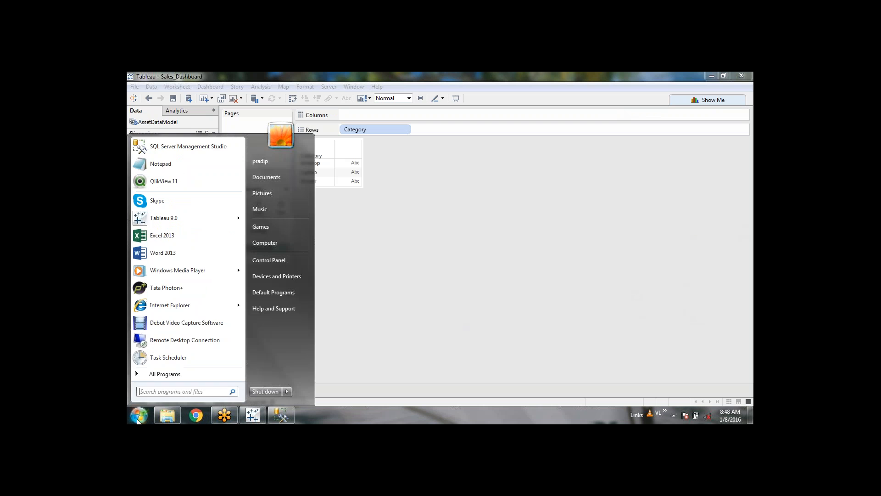
# Step: Launch Notepad, paste the contact e-mail address, and add a WhatsApp phone number line
pyautogui.click(169, 164)
pyautogui.hotkey('ctrl', 'v')
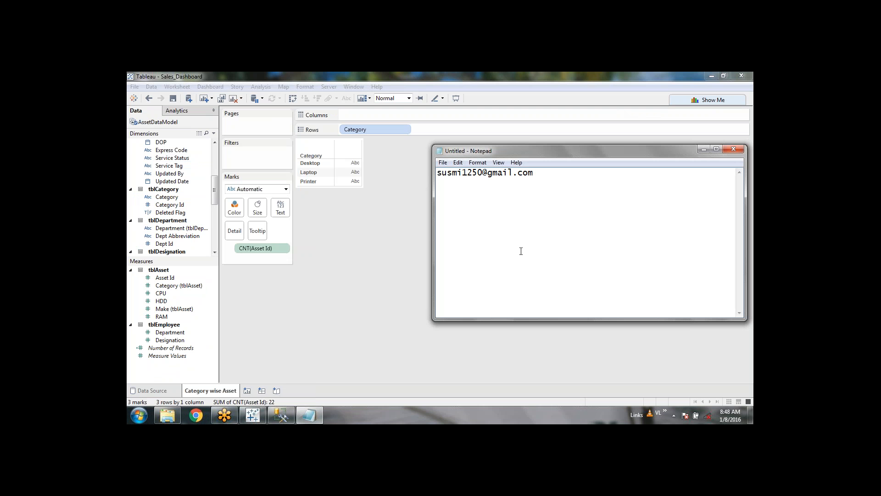
pyautogui.click(375, 277)
pyautogui.click(652, 307)
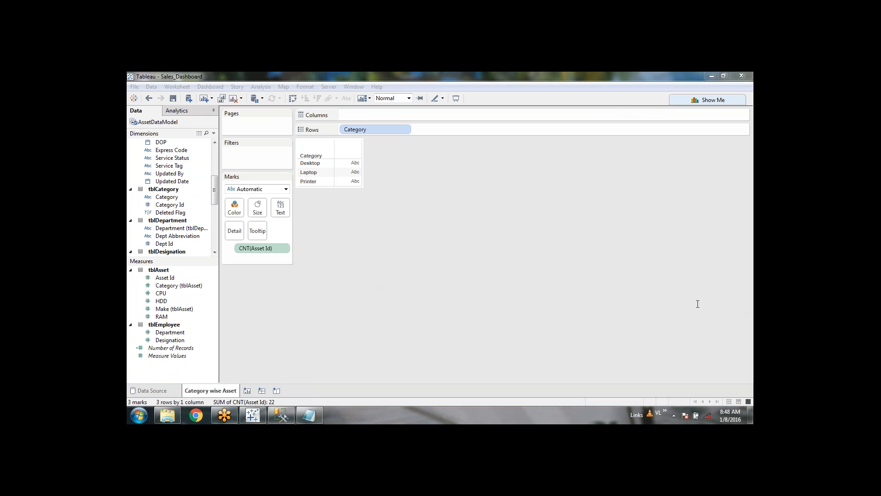
pyautogui.click(321, 413)
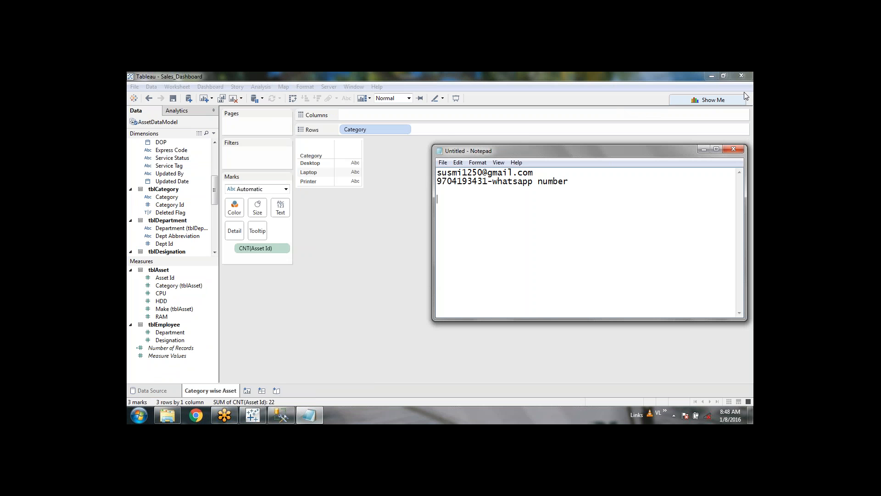
pyautogui.click(746, 92)
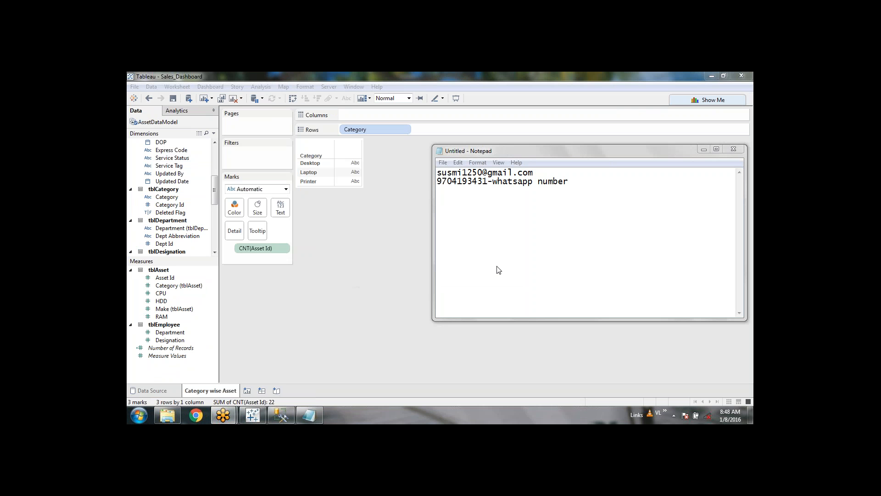